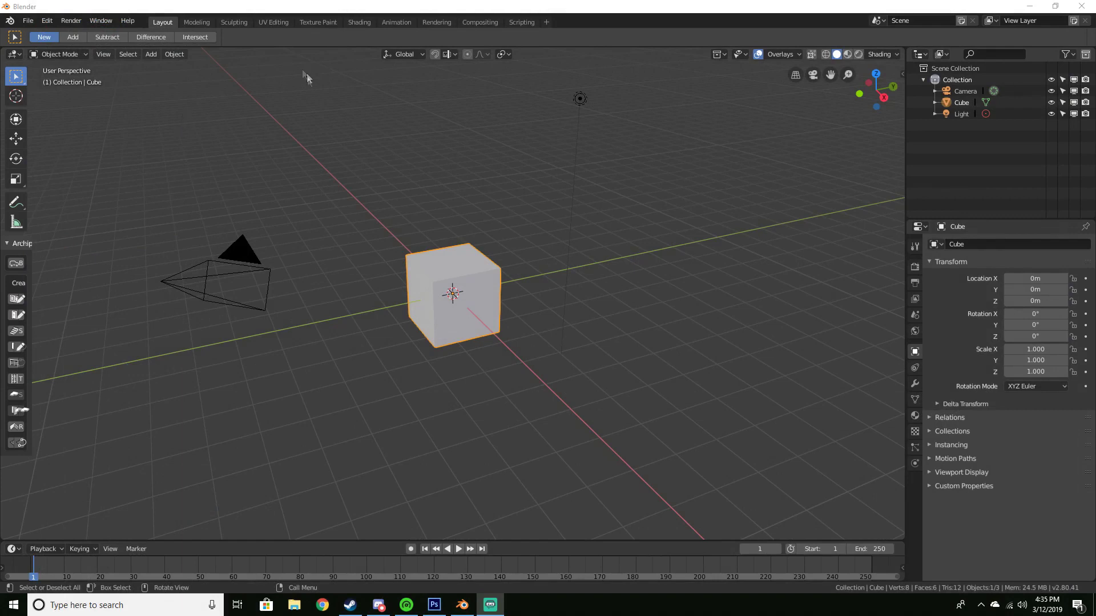
- Delete the default cube and add a UV sphere in its place
key(Delete)
middle_drag(488, 259, 484, 266)
key(shift+a)
mouse_move(484, 266)
click(546, 302)
middle_drag(545, 303, 514, 303)
- Scale the sphere up to about 3.998 on every axis
key(s)
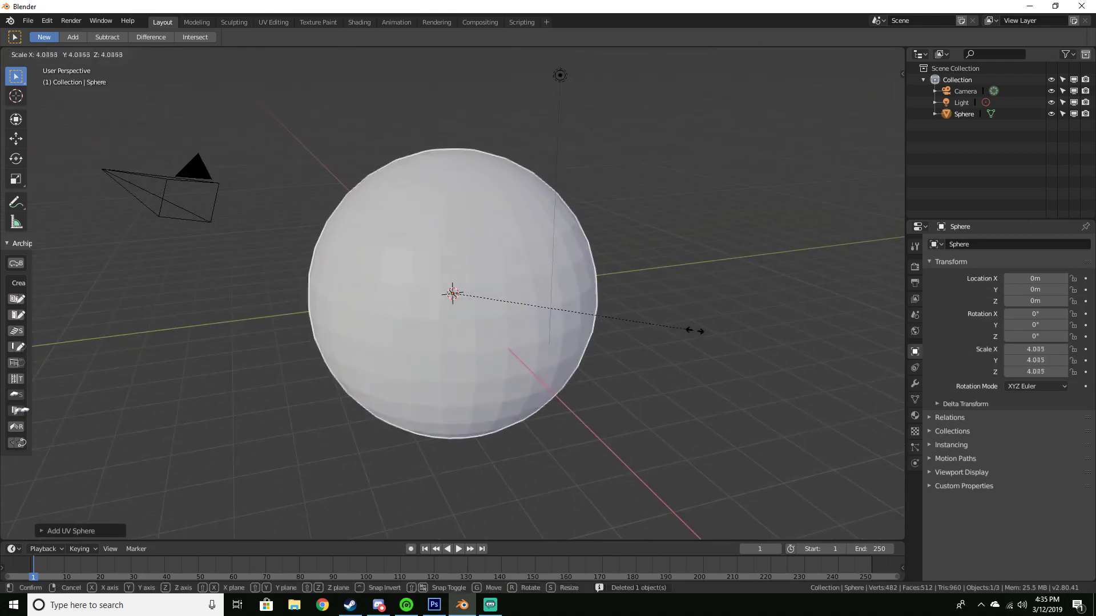
click(690, 329)
middle_drag(692, 330, 764, 292)
scroll(731, 305, up, 2)
scroll(645, 305, down, 3)
middle_drag(599, 296, 634, 330)
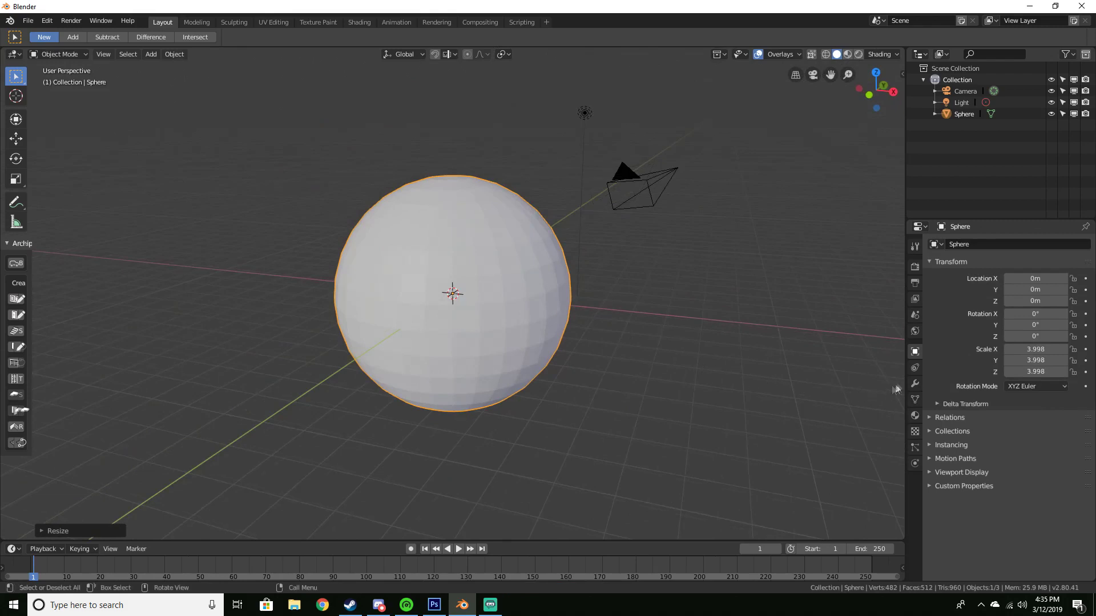
click(915, 383)
- Add a Subdivision Surface modifier at viewport level 3 and apply it to the sphere
click(962, 245)
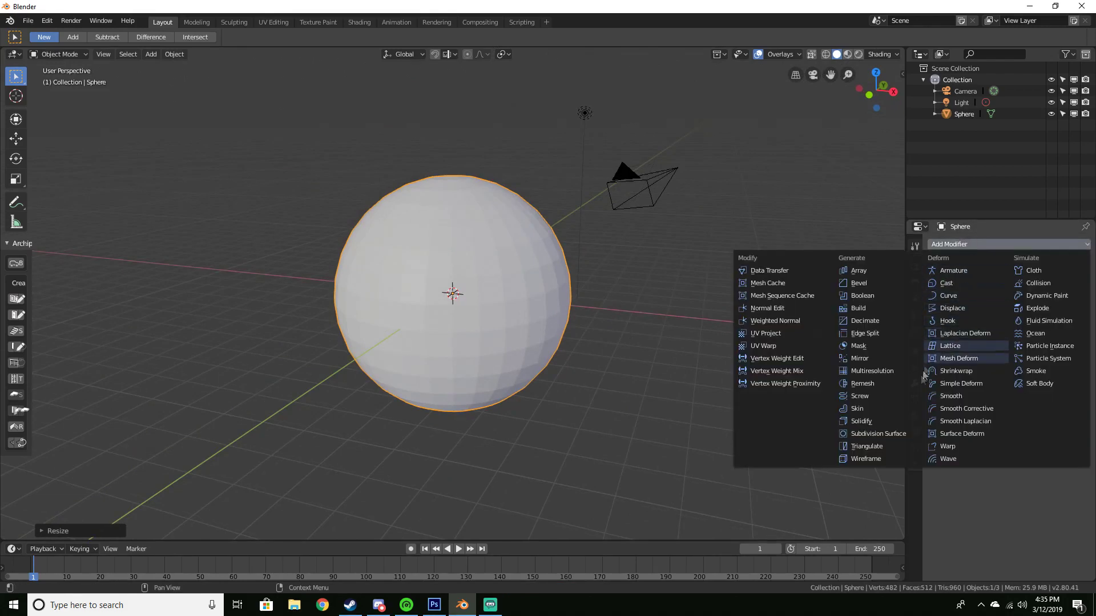
click(971, 231)
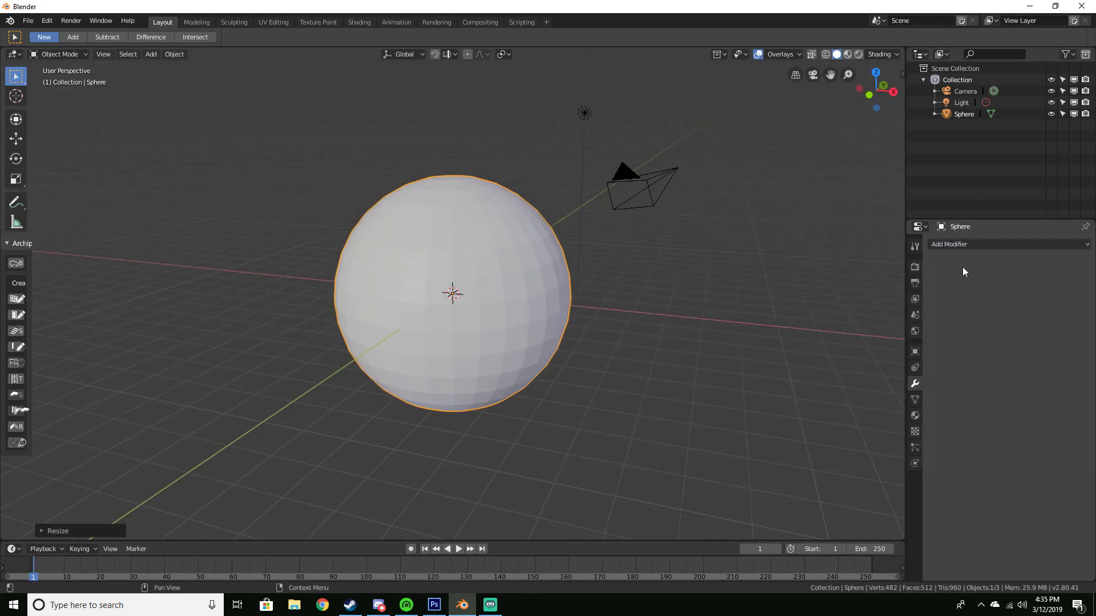
click(963, 245)
click(882, 432)
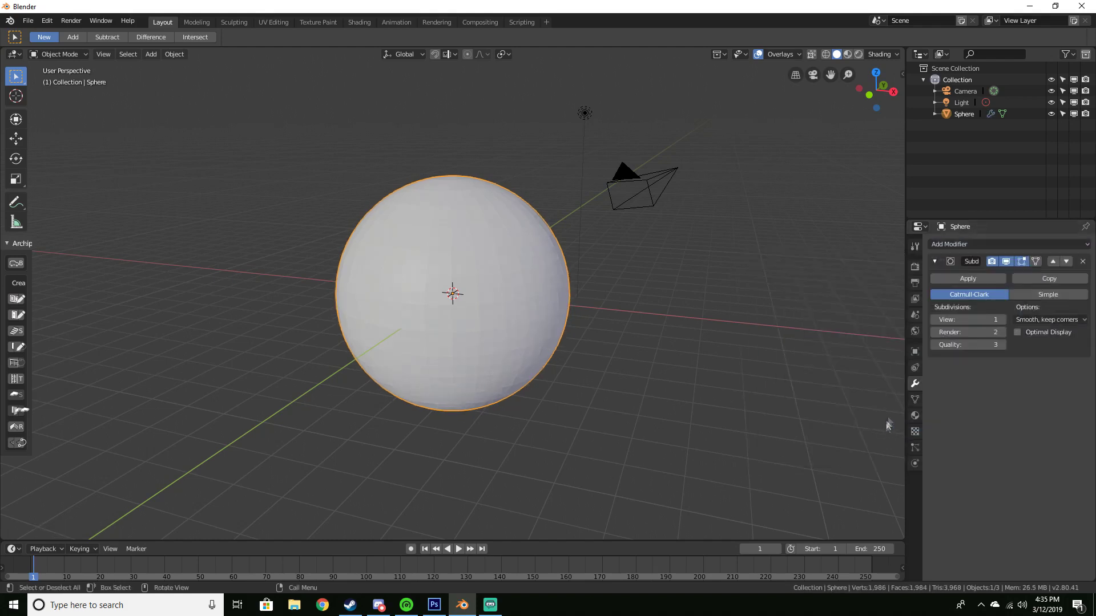
click(1002, 321)
click(1003, 321)
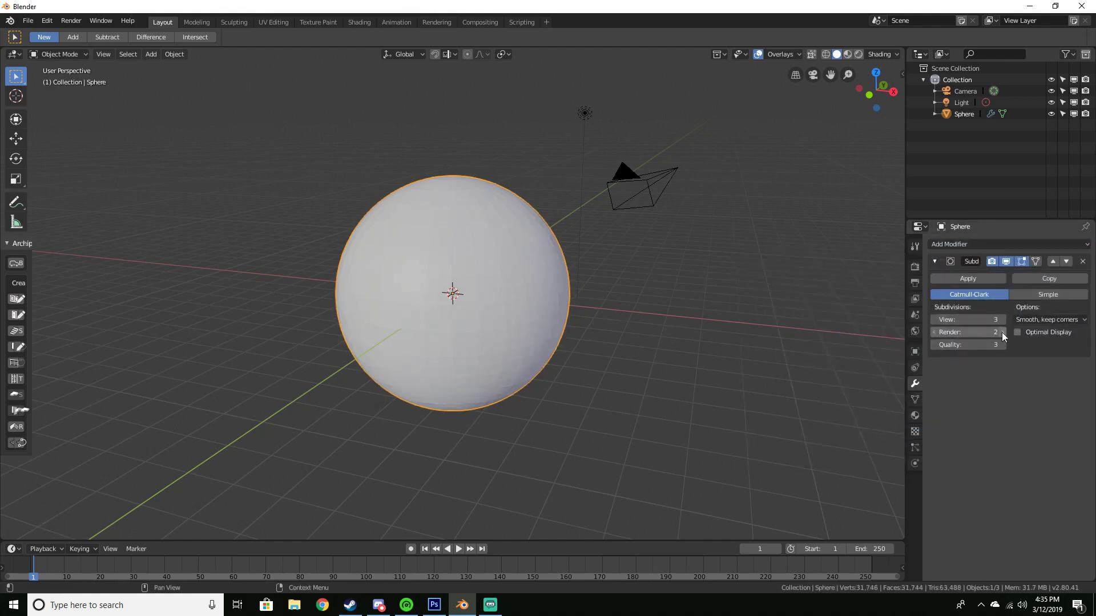
click(968, 280)
- Shade the sphere smooth
middle_drag(698, 339, 481, 283)
right_click(523, 275)
right_click(512, 254)
click(513, 254)
scroll(541, 324, up, 4)
scroll(480, 284, down, 6)
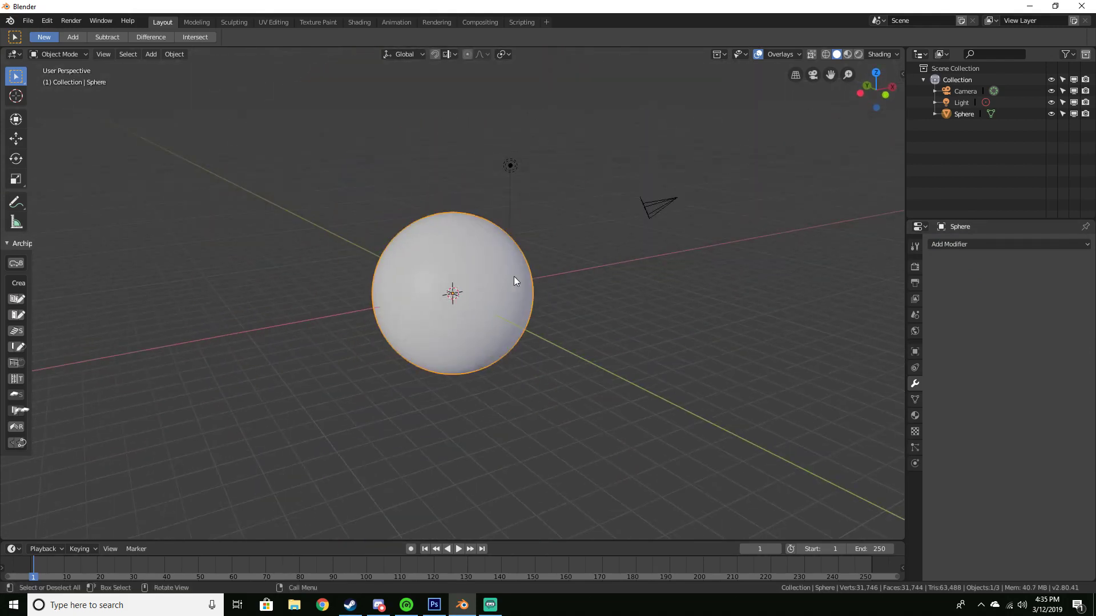
middle_drag(540, 215, 506, 223)
scroll(507, 222, up, 1)
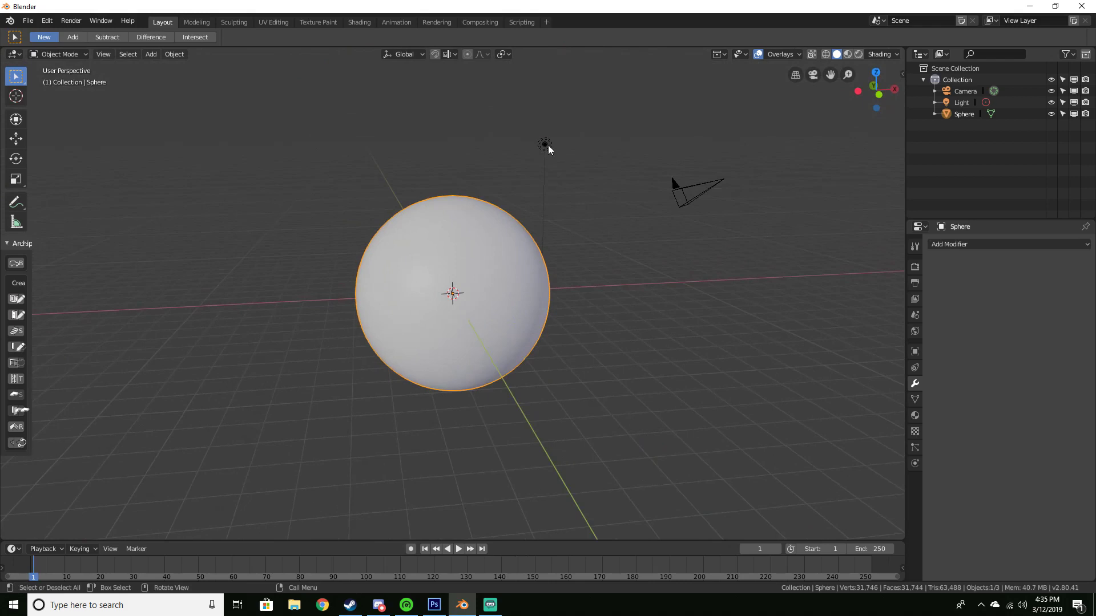
click(547, 146)
- Replace the old light with a Sun light
key(Delete)
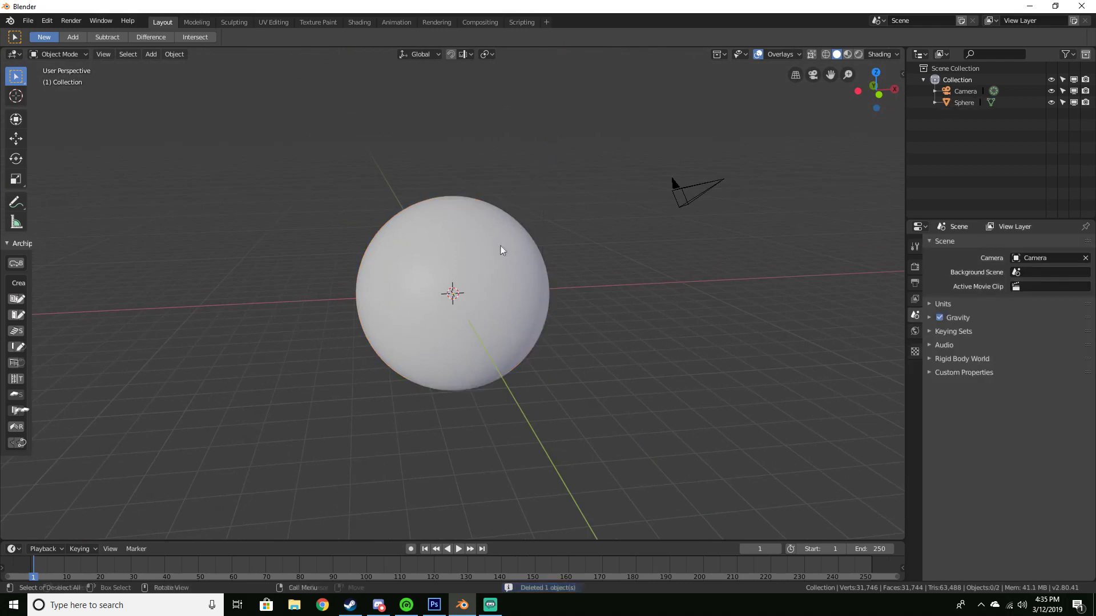
key(shift+a)
mouse_move(498, 248)
mouse_move(485, 400)
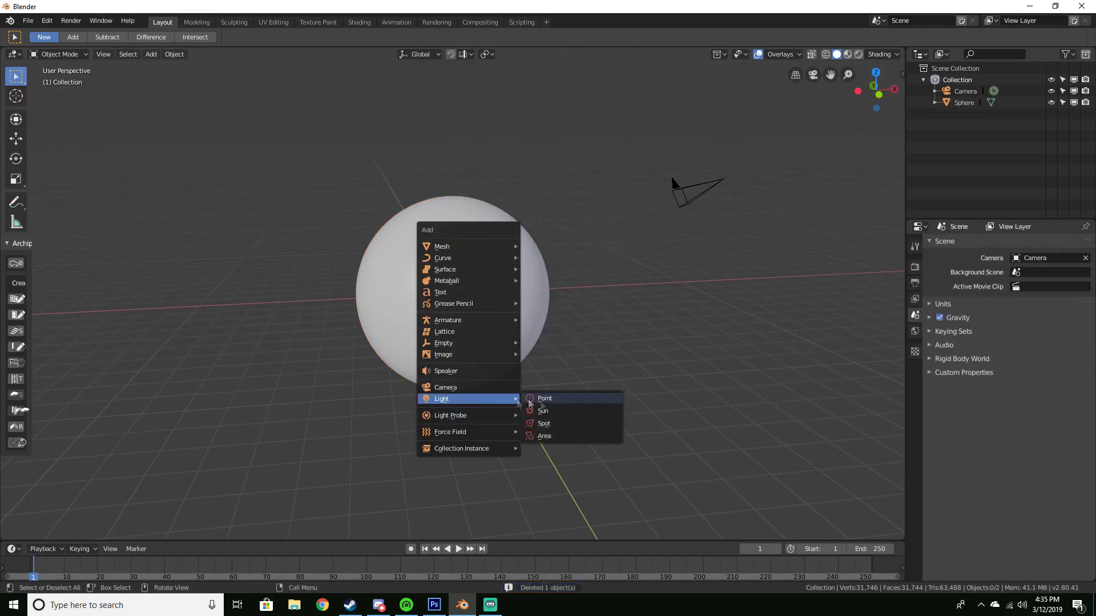
click(567, 420)
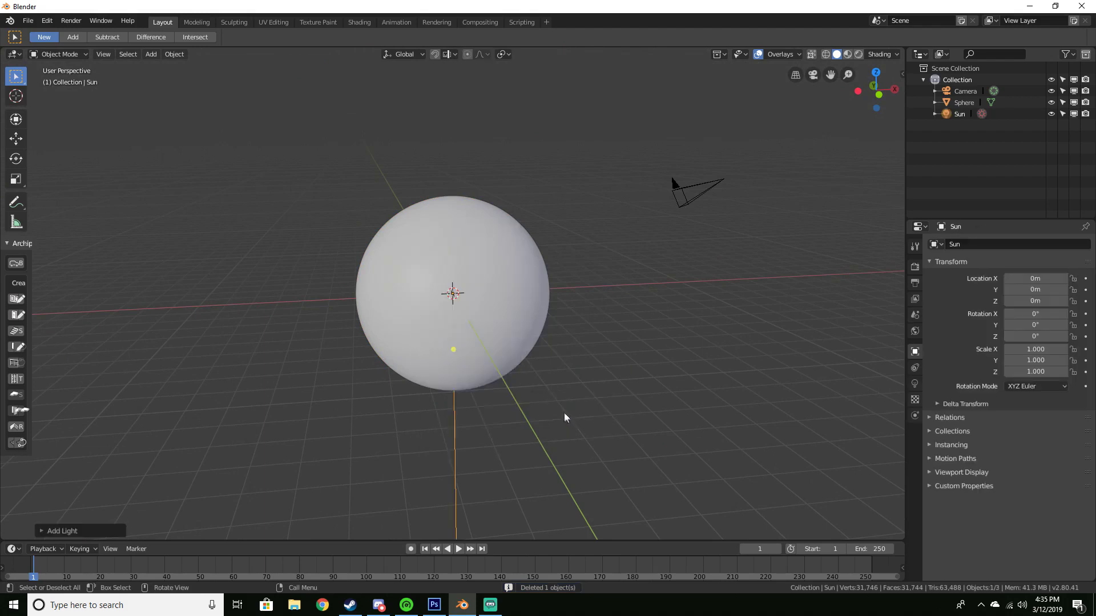
- Raise the Sun above and beside the sphere and tilt it 43.4° about Y
click(16, 139)
drag(457, 251, 451, 83)
scroll(465, 143, down, 1)
drag(480, 128, 616, 133)
click(18, 158)
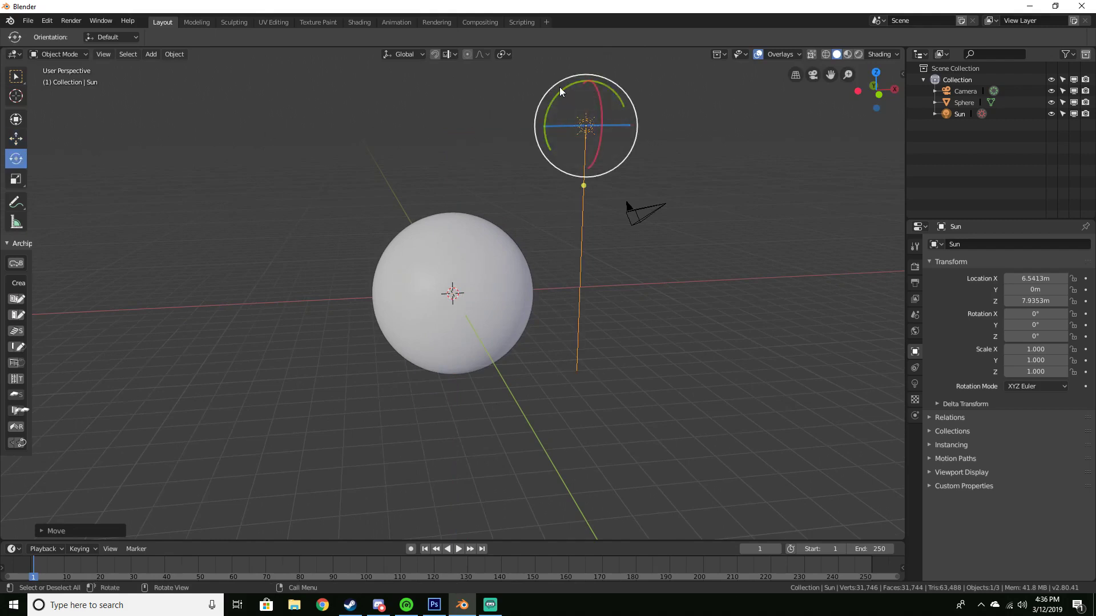
drag(559, 90, 614, 220)
- Switch the viewport to rendered shading to preview the sunlit sphere
mouse_move(614, 220)
middle_down()
mouse_move(595, 195)
mouse_move(617, 242)
middle_up()
scroll(605, 197, up, 1)
scroll(602, 237, up, 2)
scroll(623, 241, down, 2)
key(z)
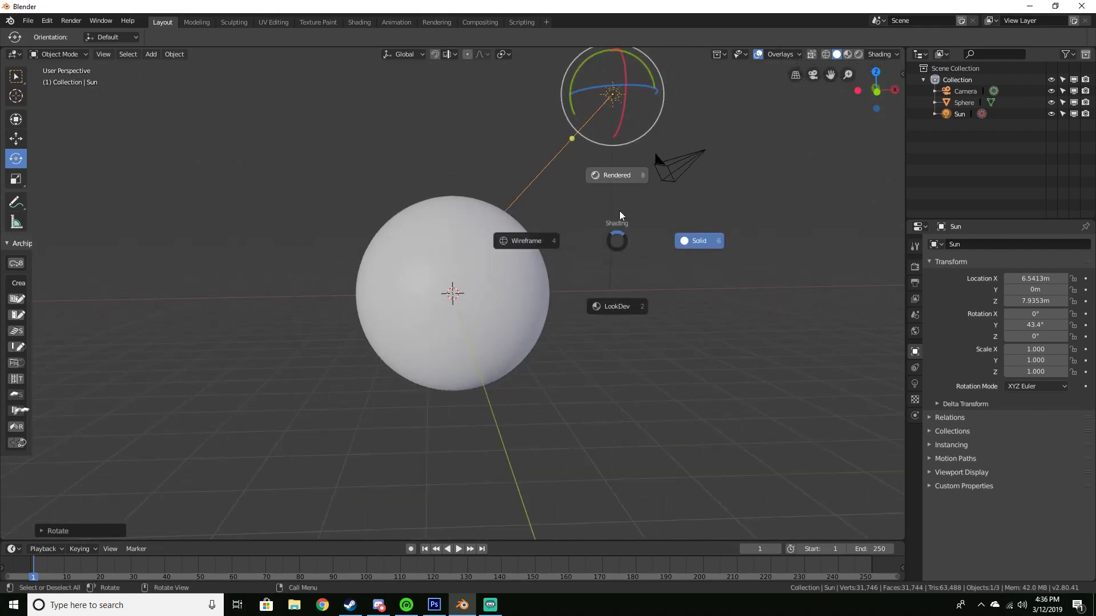
click(634, 176)
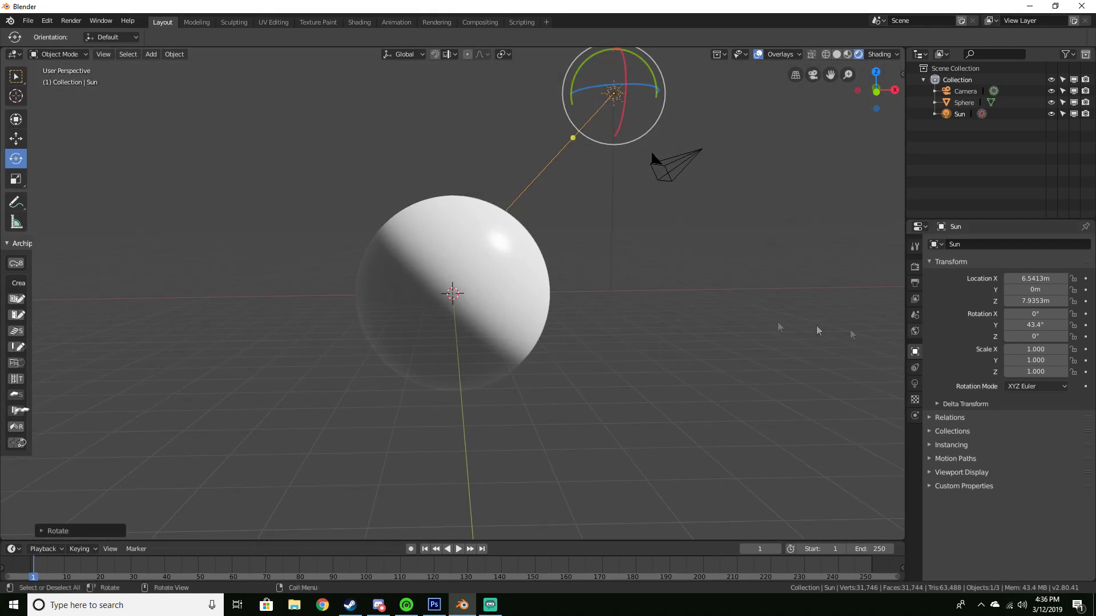
middle_drag(629, 274, 666, 259)
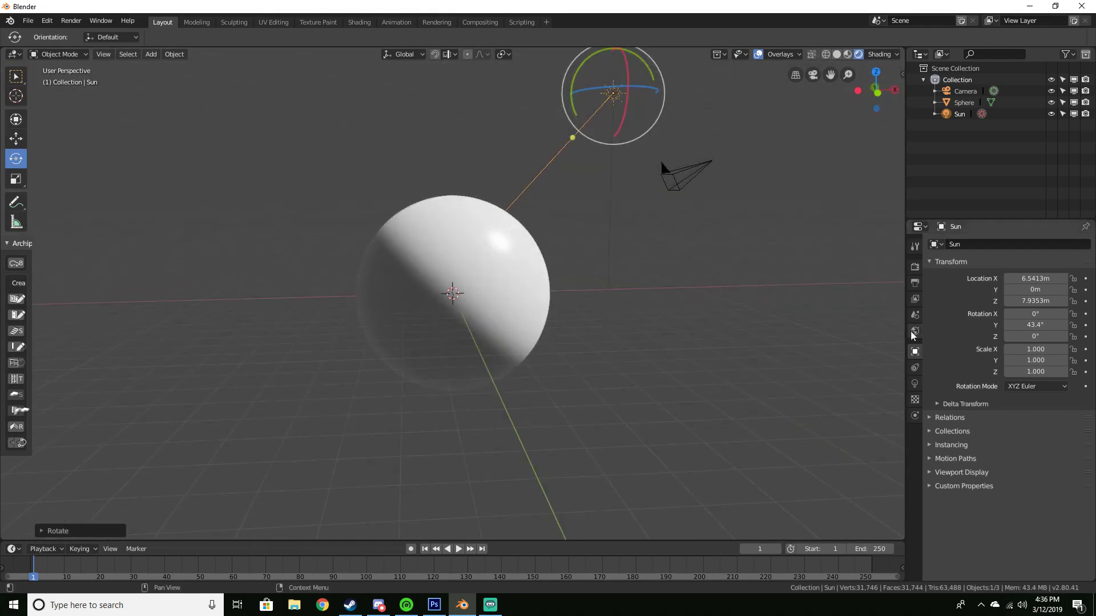
click(915, 331)
mouse_move(668, 360)
middle_down()
mouse_move(593, 384)
mouse_move(720, 368)
mouse_move(600, 339)
mouse_move(610, 350)
middle_up()
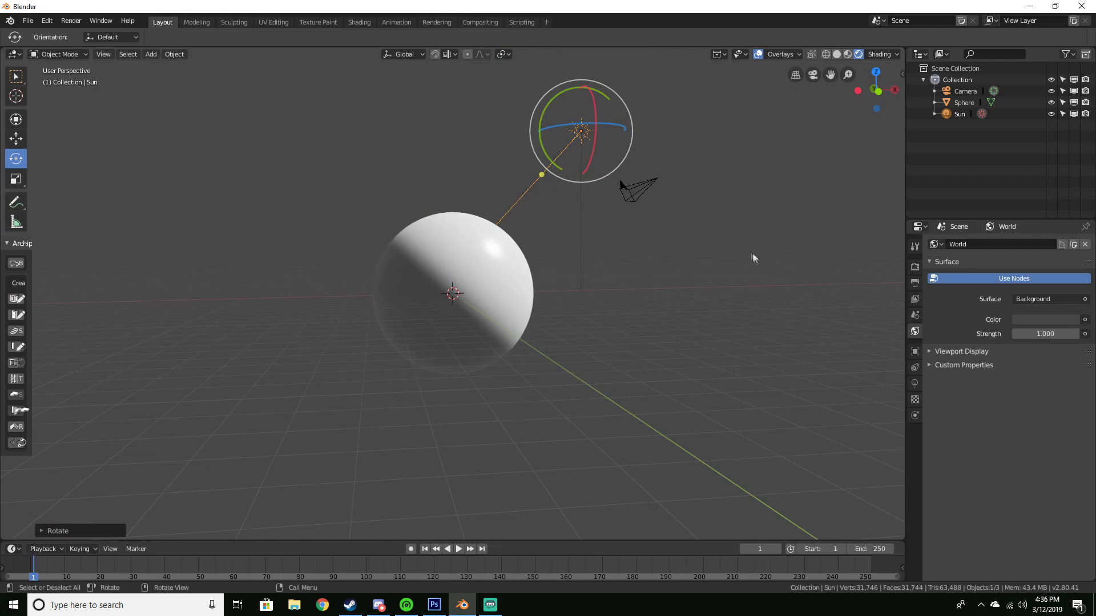
- Set the world background colour to black
middle_drag(568, 197, 508, 211)
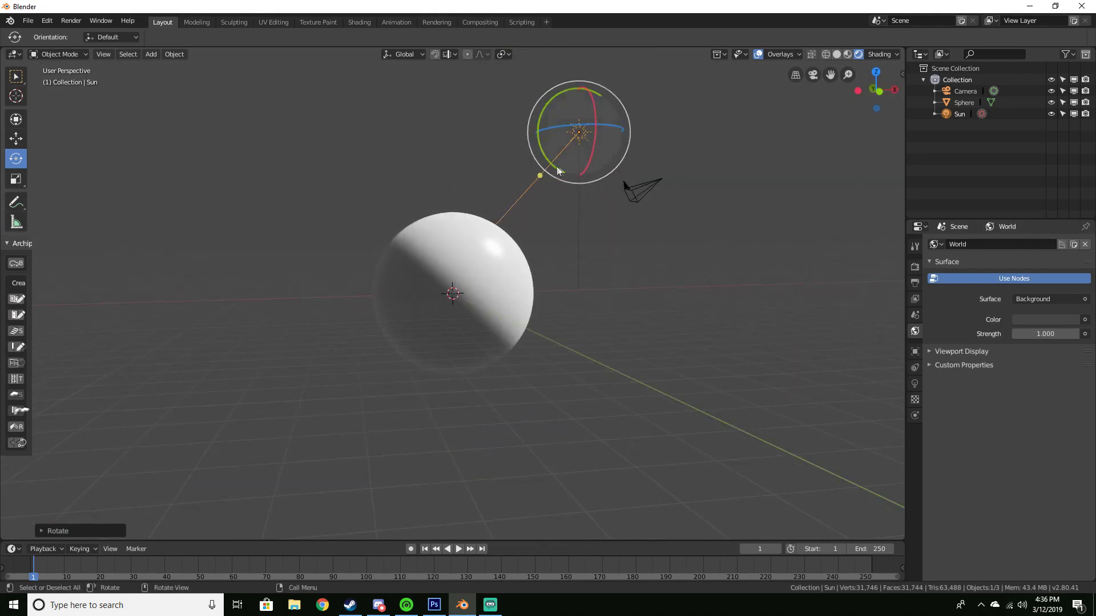
middle_drag(558, 170, 588, 185)
click(1036, 319)
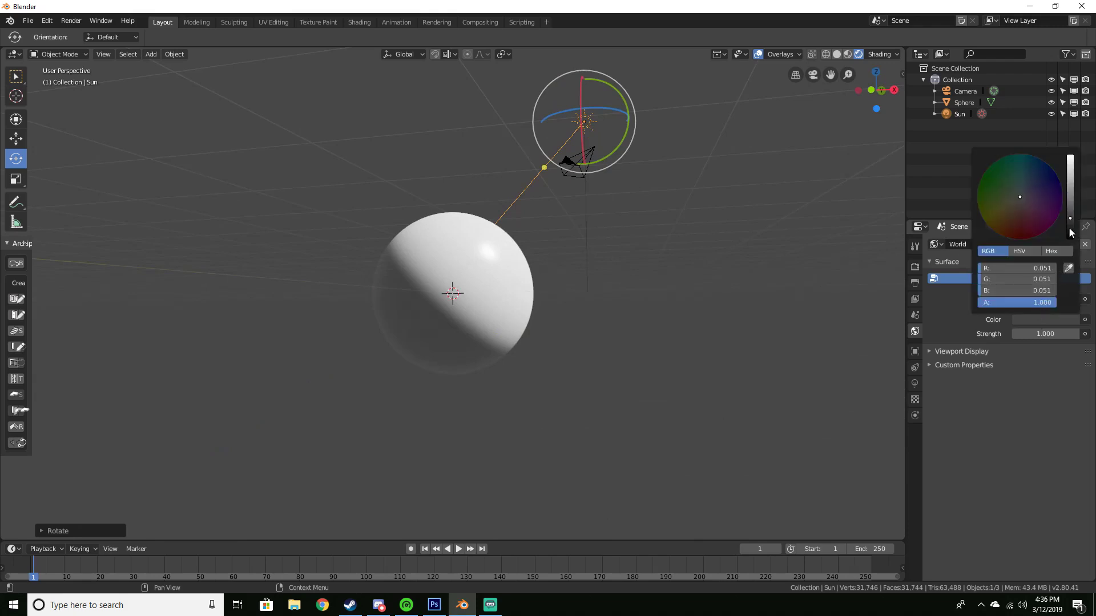
click(1025, 320)
click(1070, 239)
- Turn the Sun to a new light direction and return the viewport to solid shading
middle_drag(651, 228, 639, 256)
drag(580, 85, 612, 90)
middle_drag(473, 214, 462, 266)
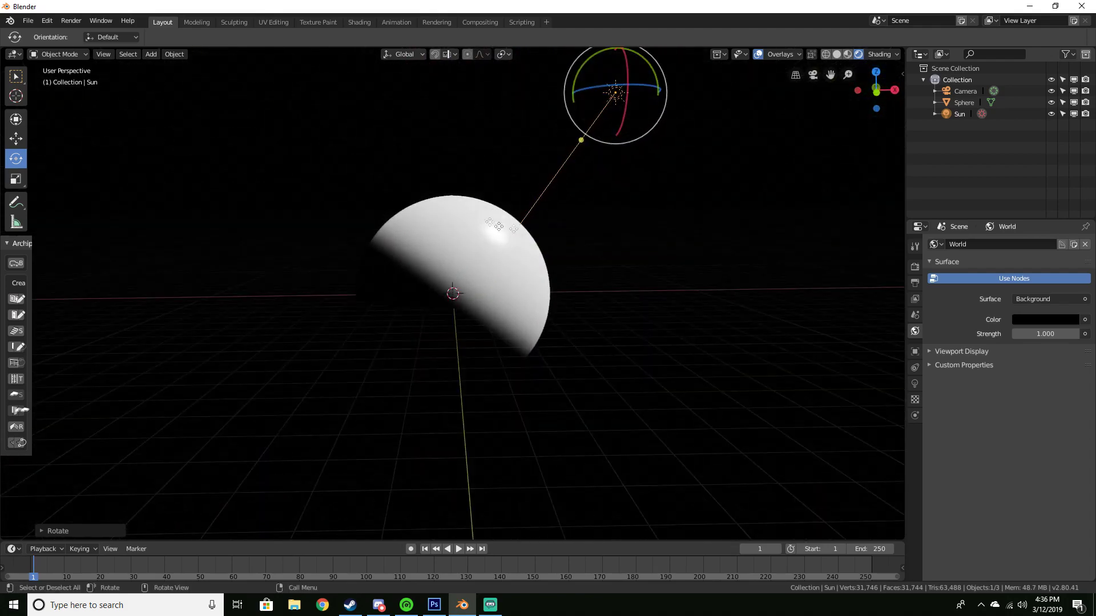
click(563, 184)
mouse_move(563, 185)
middle_down()
mouse_move(626, 172)
mouse_move(617, 206)
mouse_move(700, 225)
mouse_move(582, 232)
middle_up()
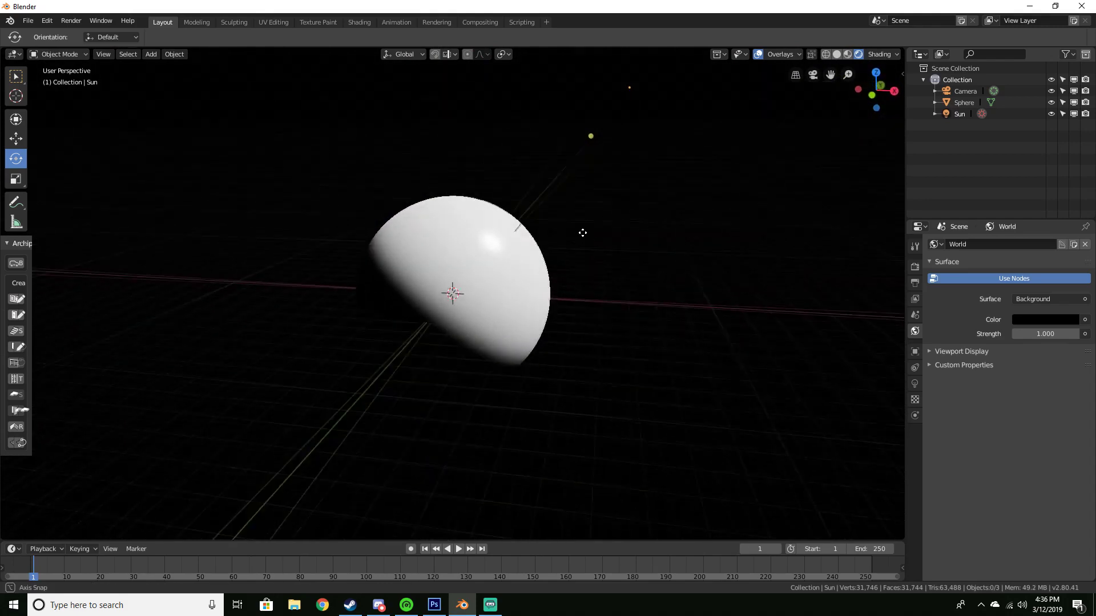
key(z)
click(769, 245)
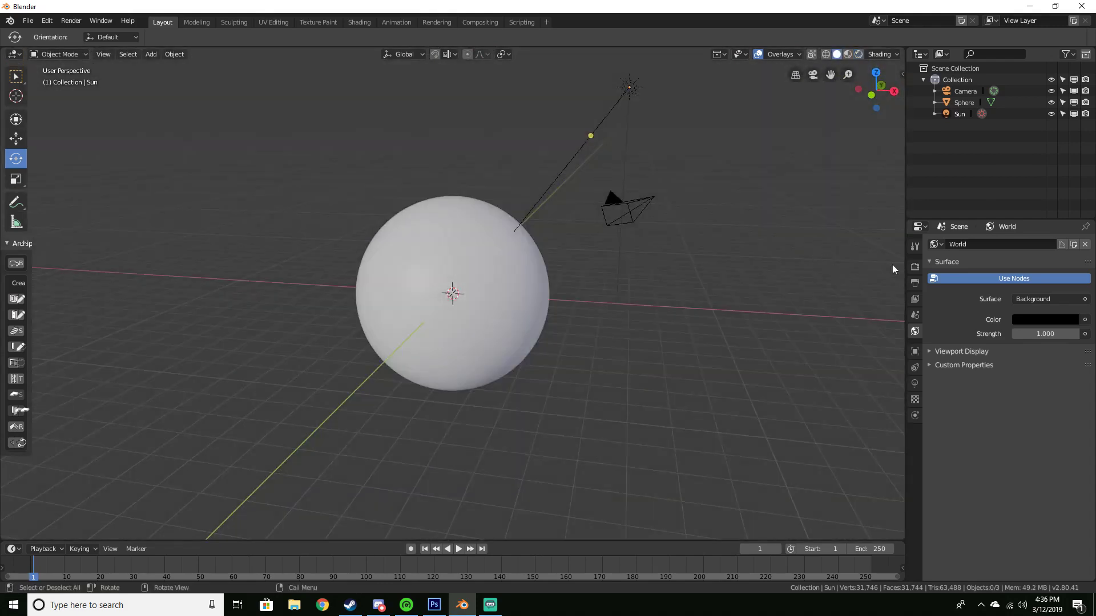
- Check the render engine in Render properties, keeping Eevee
click(915, 267)
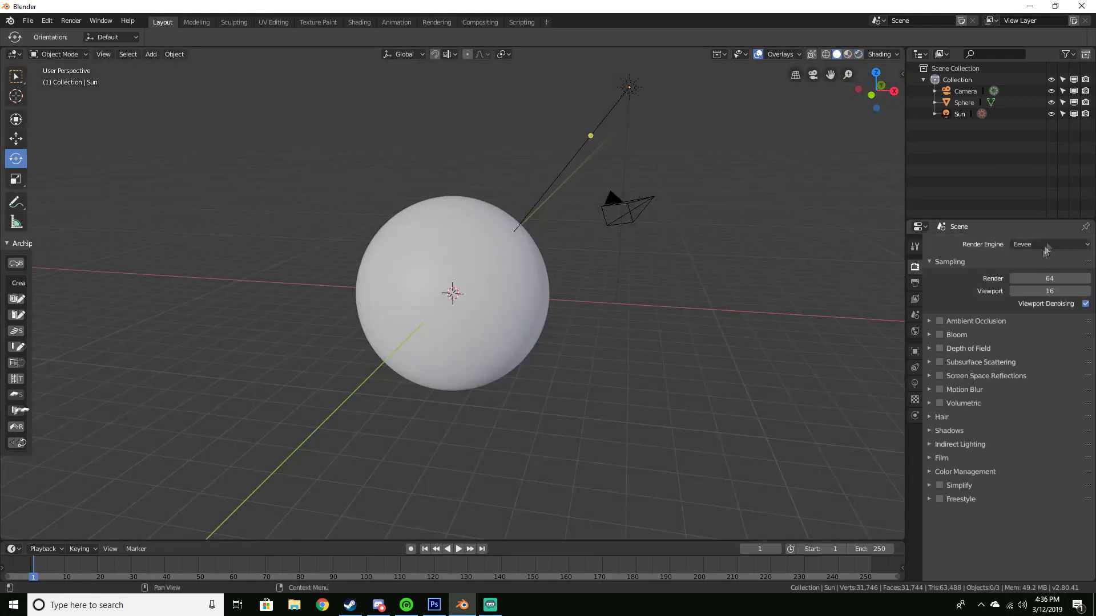
click(1025, 244)
click(1033, 230)
- Split the 3D view into two side-by-side viewports
middle_drag(736, 208, 549, 211)
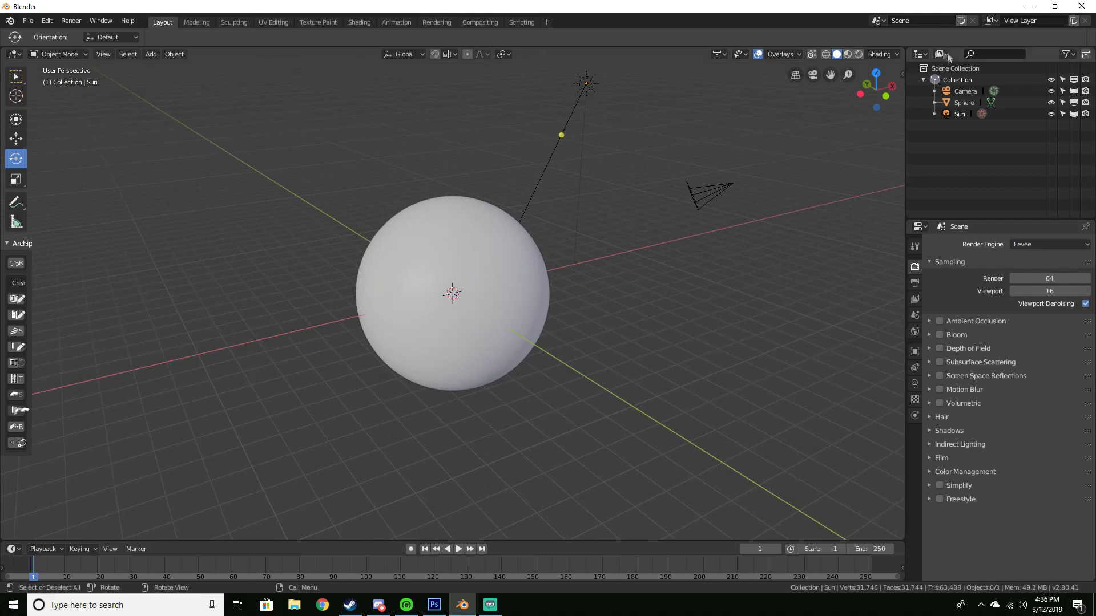
middle_drag(460, 154, 456, 154)
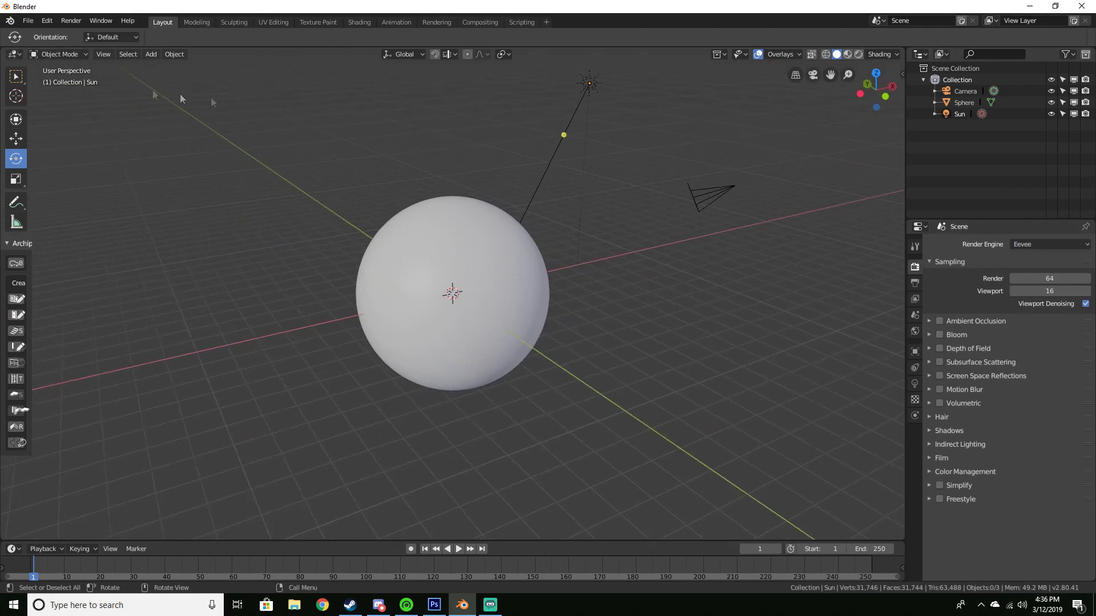
drag(10, 51, 378, 70)
- Turn the left view into a Shader Editor and give the sphere a new material
click(19, 55)
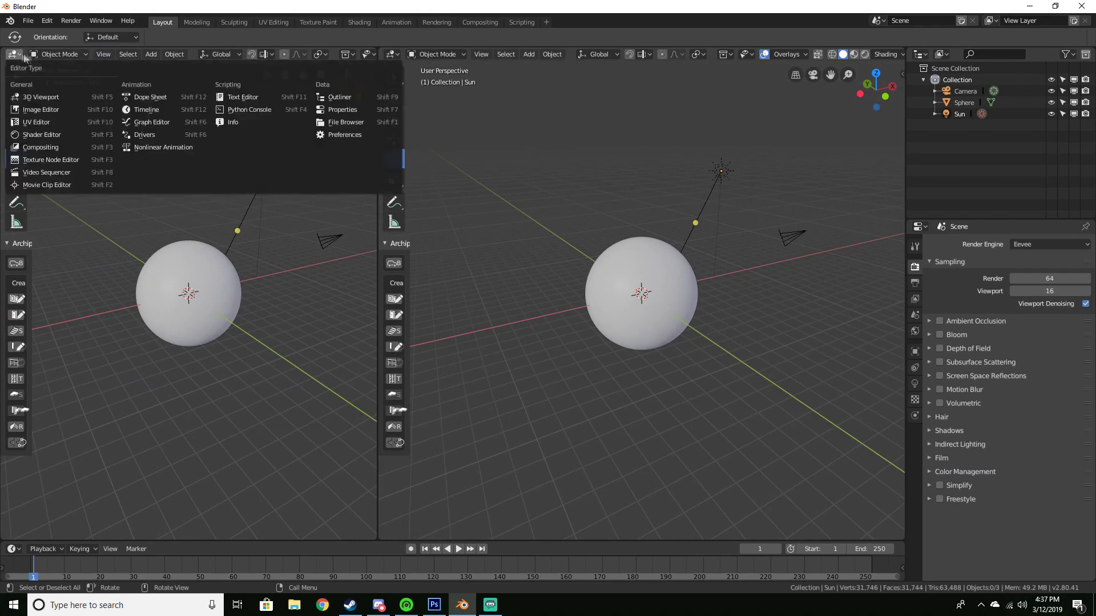
click(43, 133)
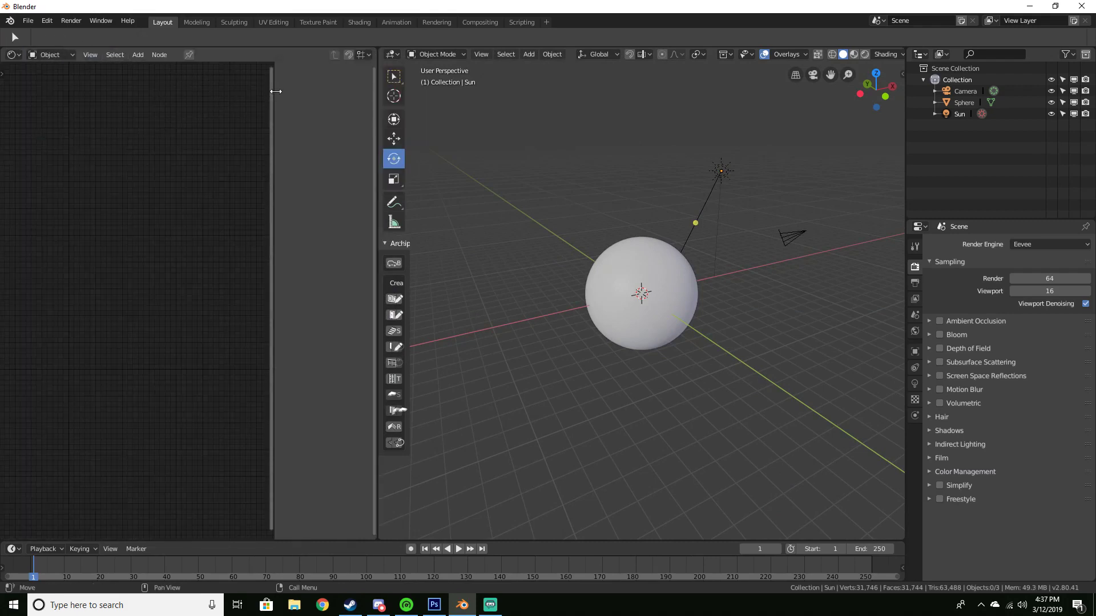
drag(276, 91, 374, 97)
click(631, 262)
middle_drag(631, 262, 626, 271)
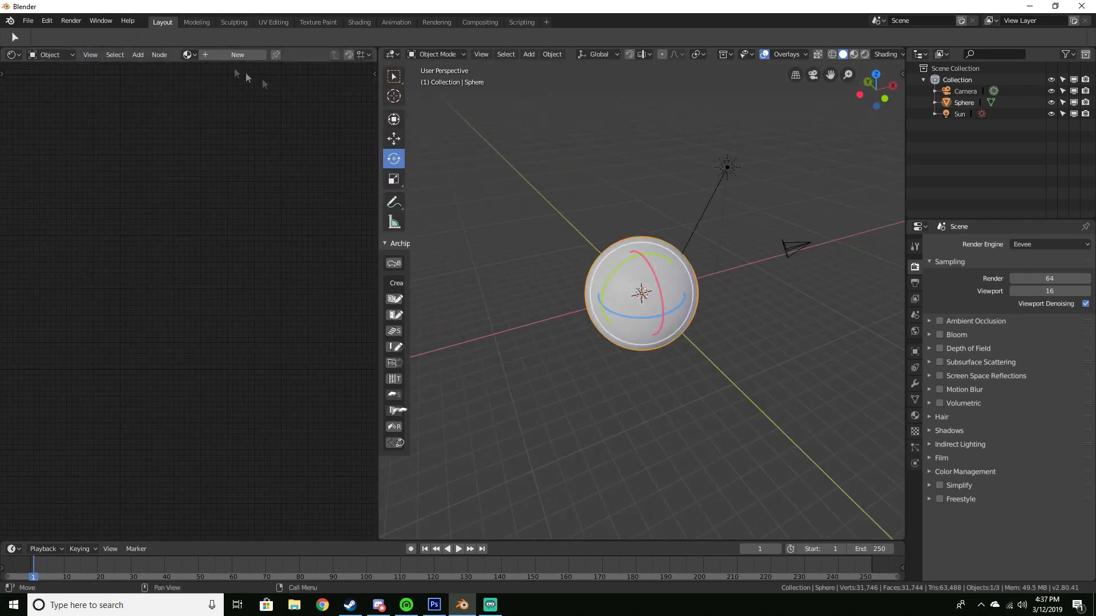
click(220, 56)
- Add Texture Coordinate, Mapping and Image Texture nodes to the Principled BSDF with Ctrl+T, then open Preferences
middle_drag(211, 179, 267, 123)
scroll(271, 183, up, 7)
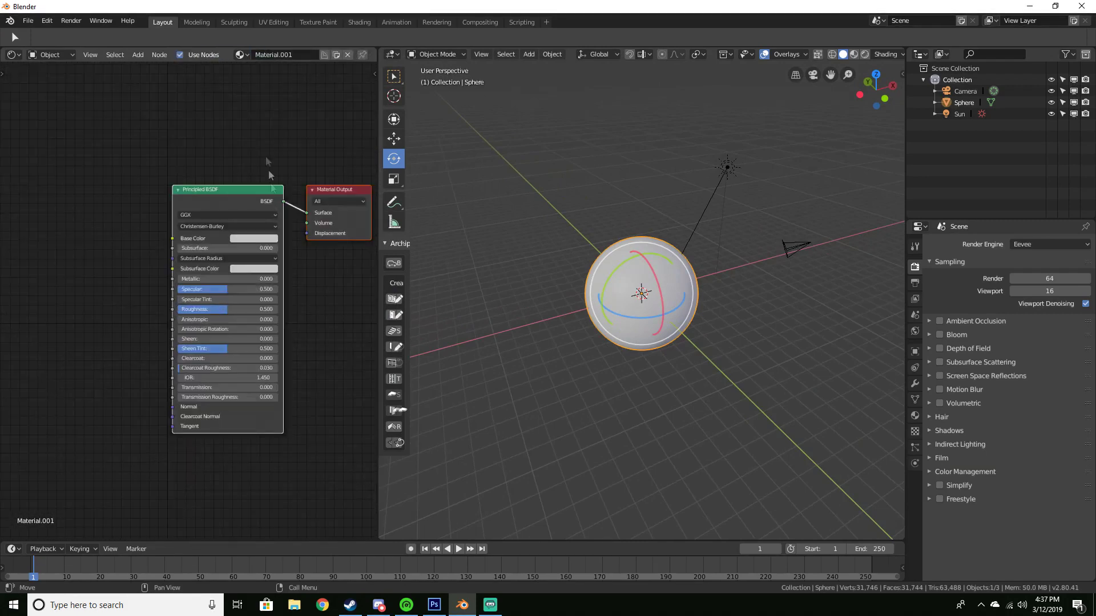
middle_drag(270, 174, 250, 214)
click(221, 251)
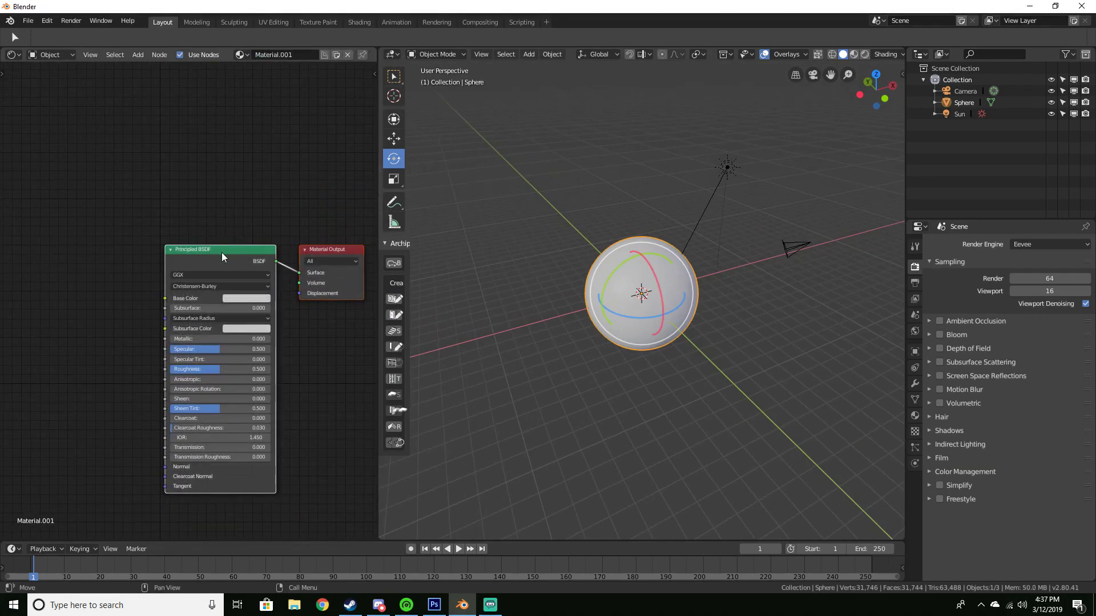
key(ctrl+t)
middle_drag(145, 241, 314, 233)
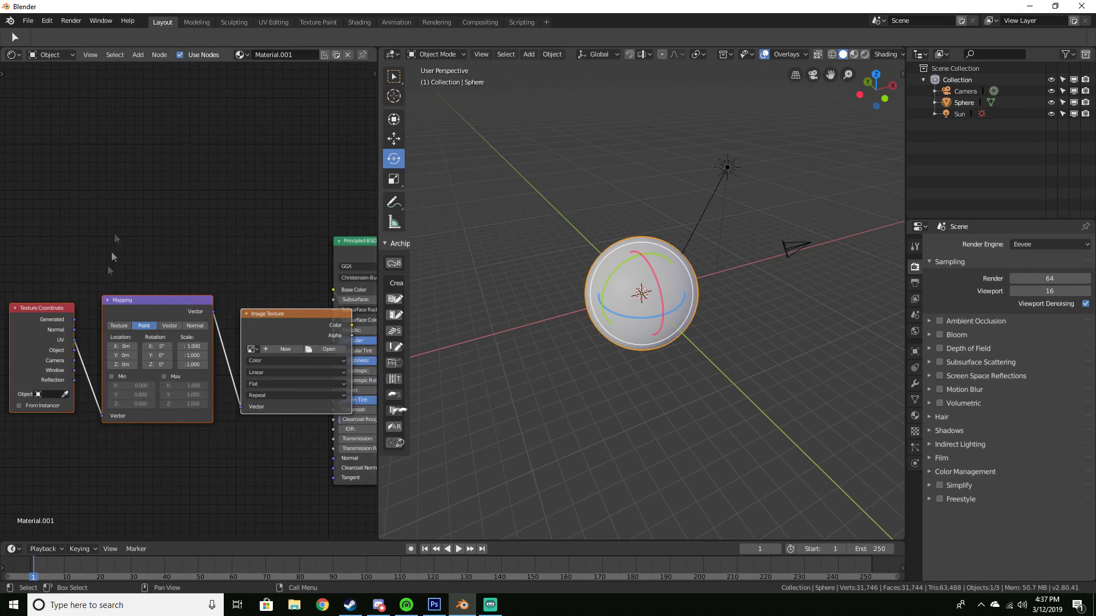
click(47, 20)
click(66, 154)
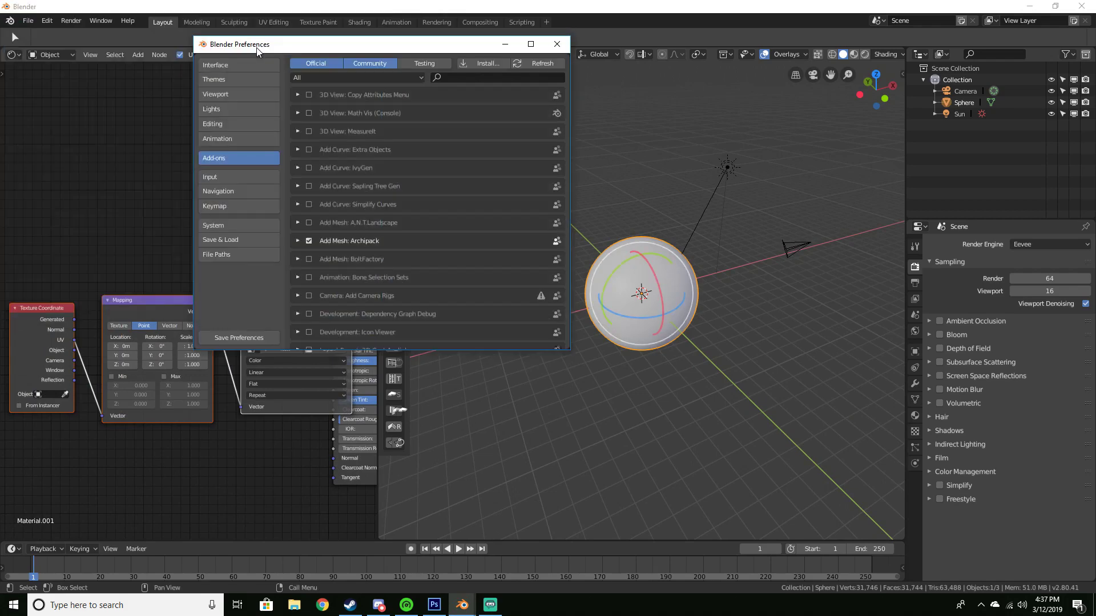
- Search add-ons for 'nod' to confirm Node Wrangler is enabled, then close Preferences
click(478, 75)
text(nod)
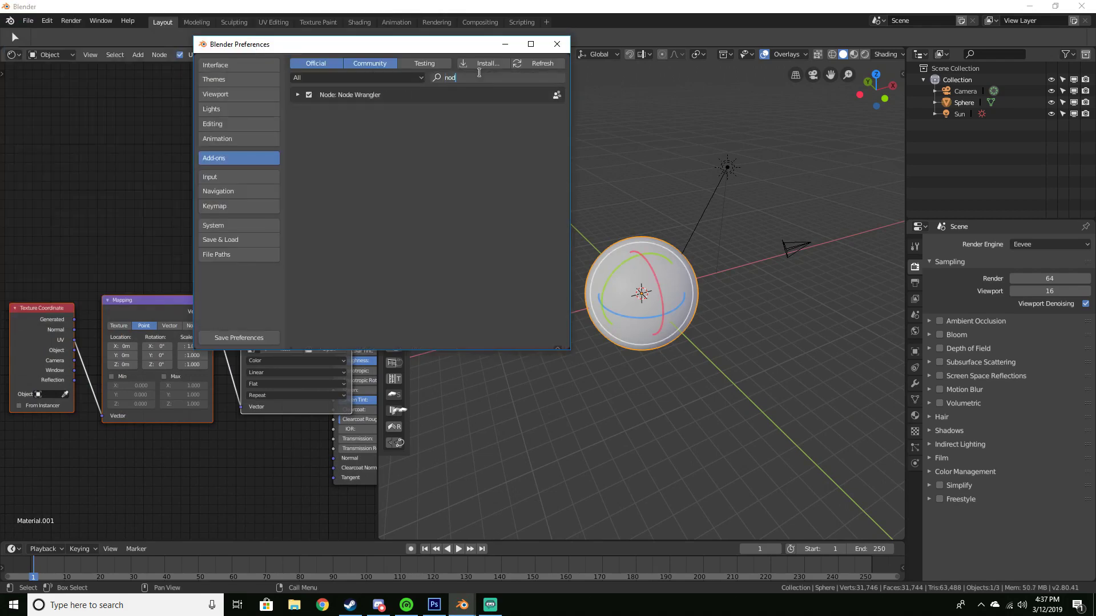
key(Return)
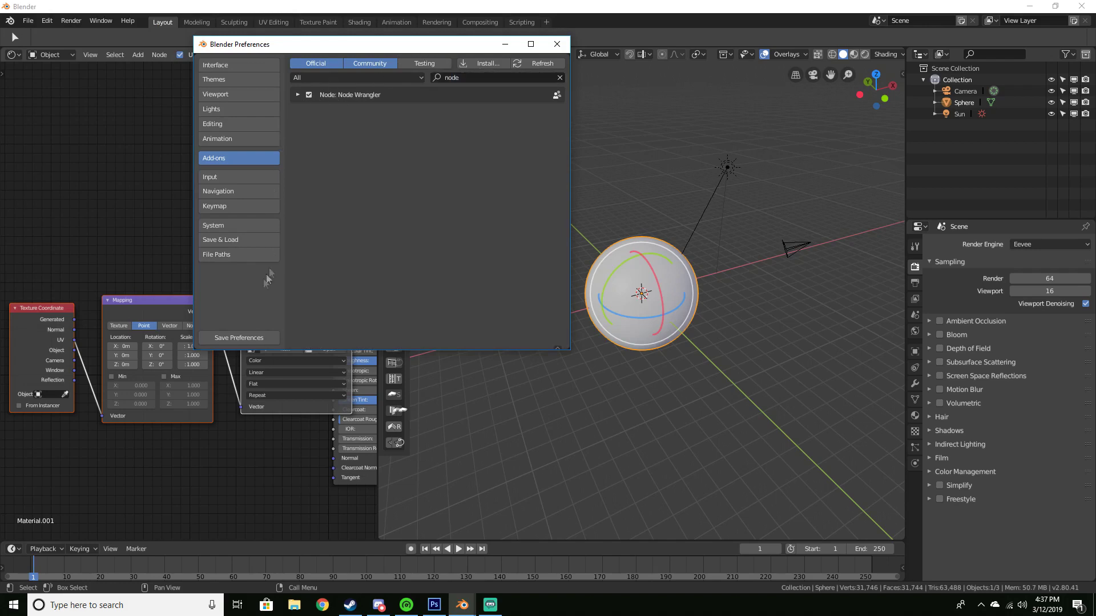
click(556, 44)
middle_drag(396, 239, 323, 262)
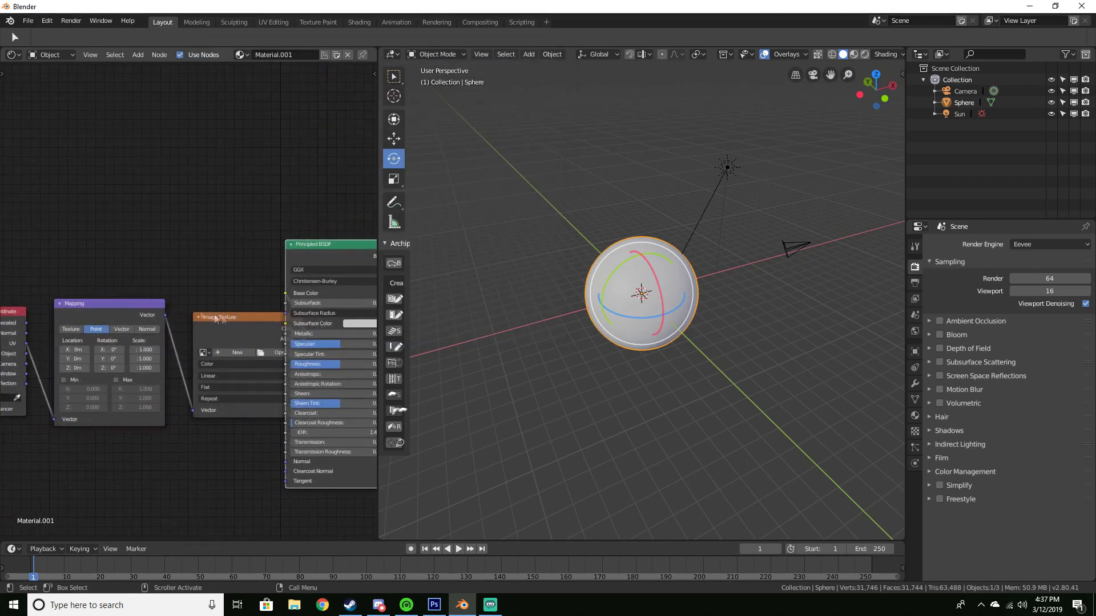
- Connect Texture Coordinate Generated to the Mapping Vector and set Image Texture projection to Sphere
middle_drag(221, 312, 272, 311)
drag(90, 307, 120, 404)
middle_drag(123, 402, 94, 413)
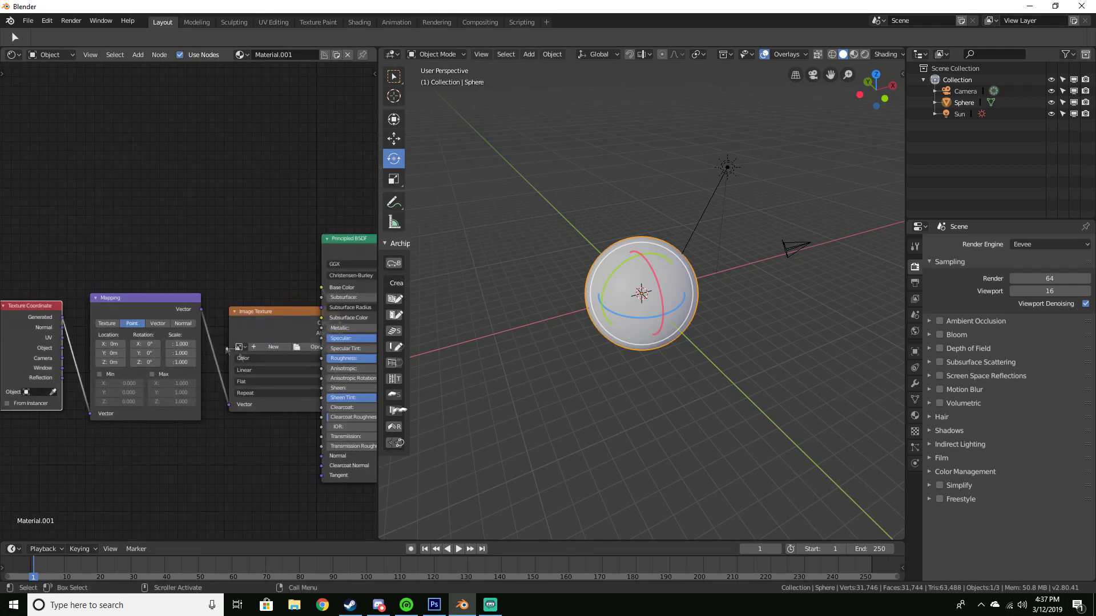
click(265, 381)
click(268, 350)
- Rearrange the Texture Coordinate, Mapping, Image Texture, Principled BSDF and Output nodes into a tidy row
scroll(269, 349, down, 4)
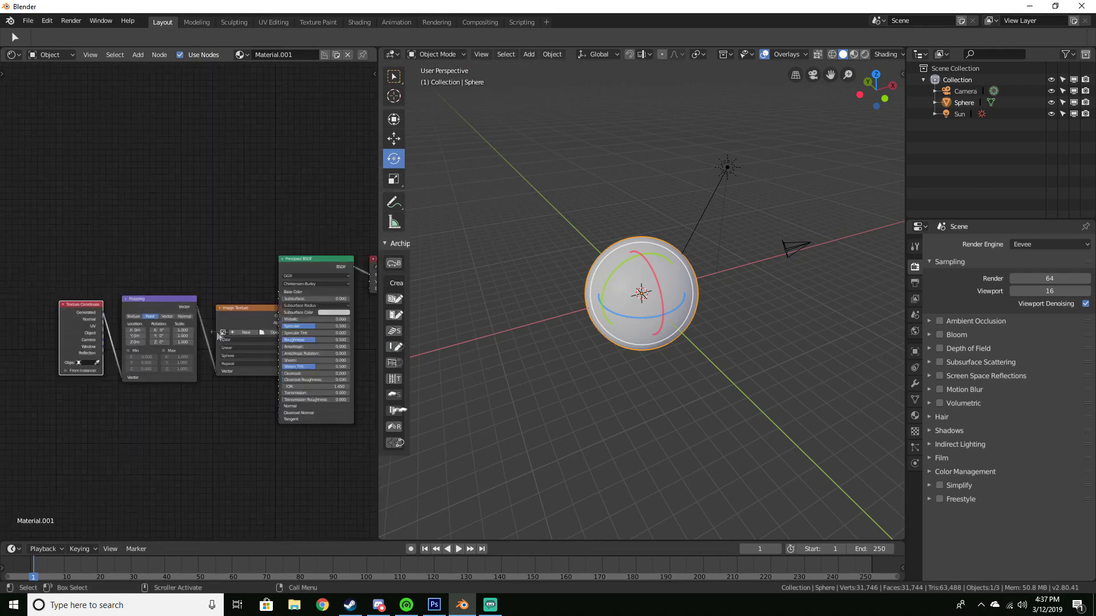
drag(104, 311, 53, 199)
drag(165, 299, 113, 212)
drag(227, 308, 189, 209)
drag(63, 205, 38, 203)
drag(120, 215, 103, 214)
scroll(268, 229, up, 2)
middle_drag(280, 227, 197, 264)
middle_drag(590, 267, 536, 246)
scroll(574, 284, up, 4)
middle_drag(575, 286, 594, 307)
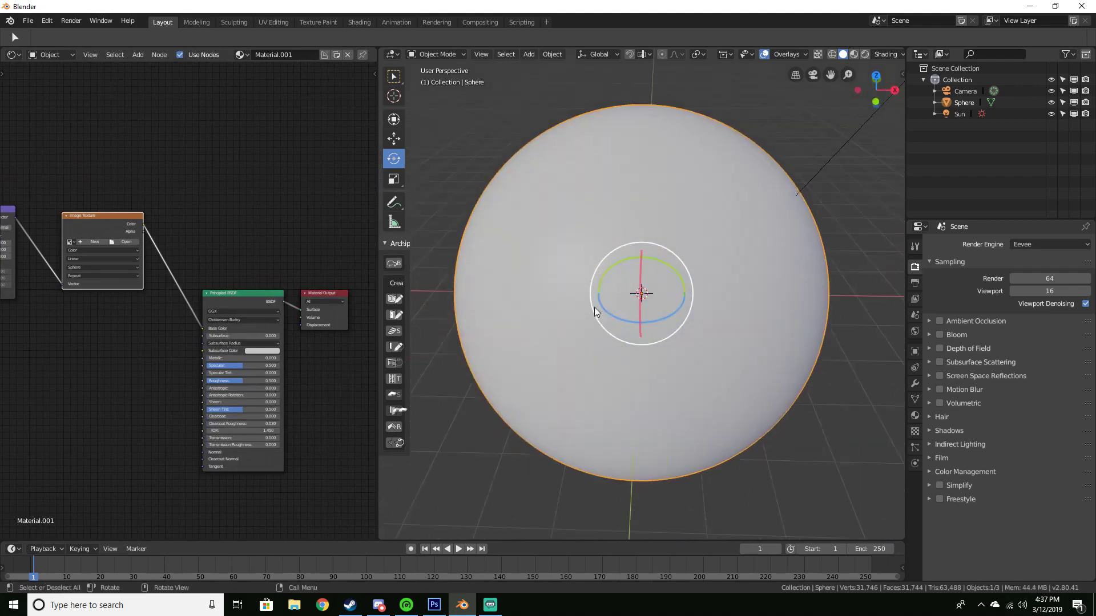
scroll(594, 307, down, 3)
drag(239, 301, 232, 220)
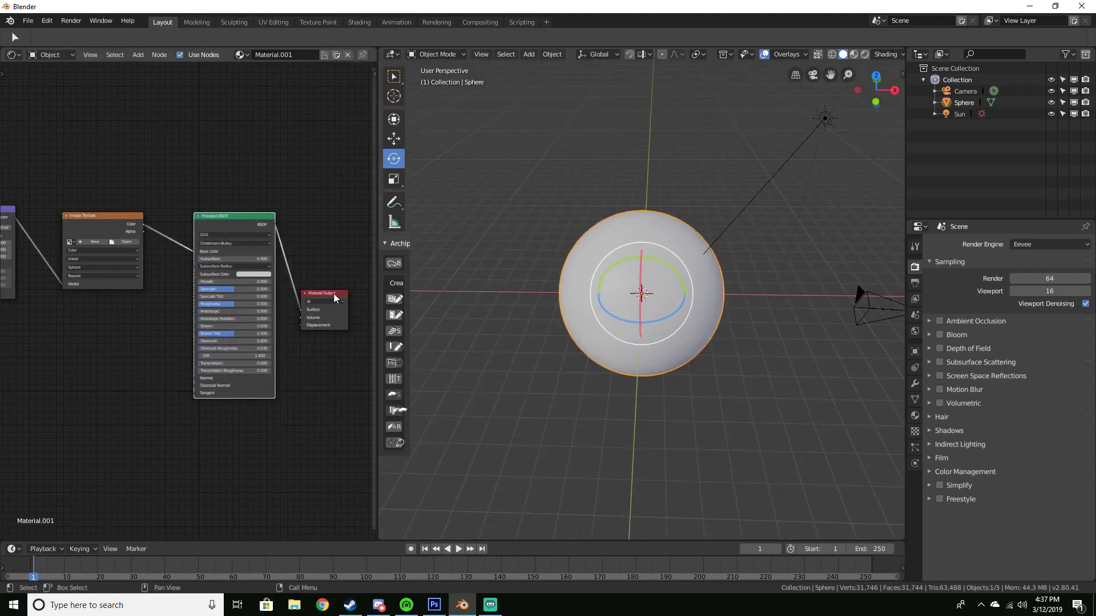
drag(334, 292, 352, 211)
middle_drag(343, 285, 330, 302)
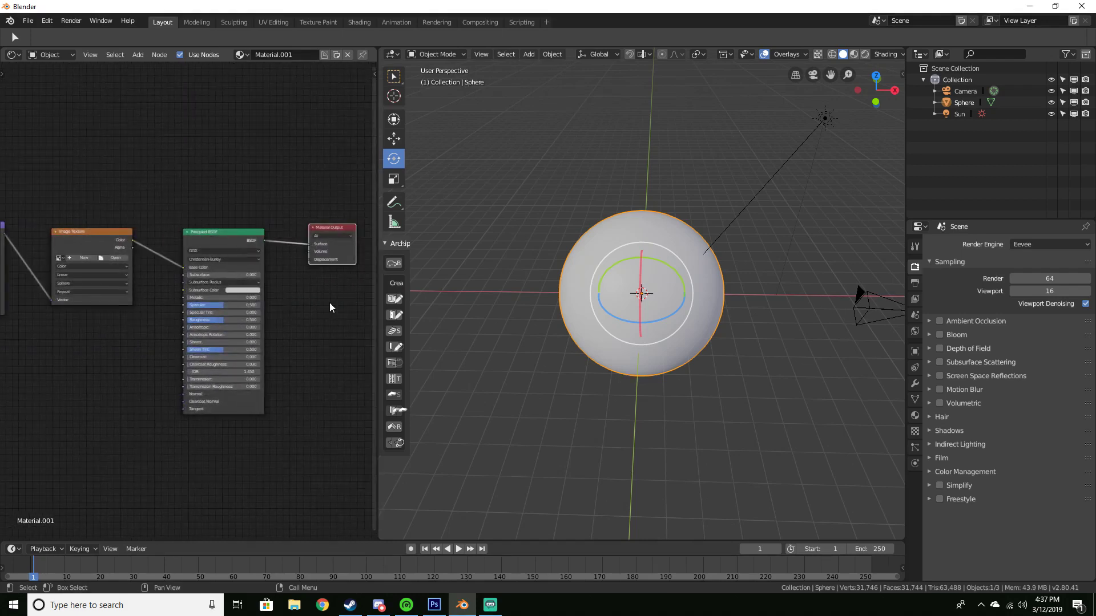
- Orbit the 3D view around the sphere and recheck the Image Texture's projection setting
scroll(628, 299, up, 3)
middle_drag(743, 312, 745, 278)
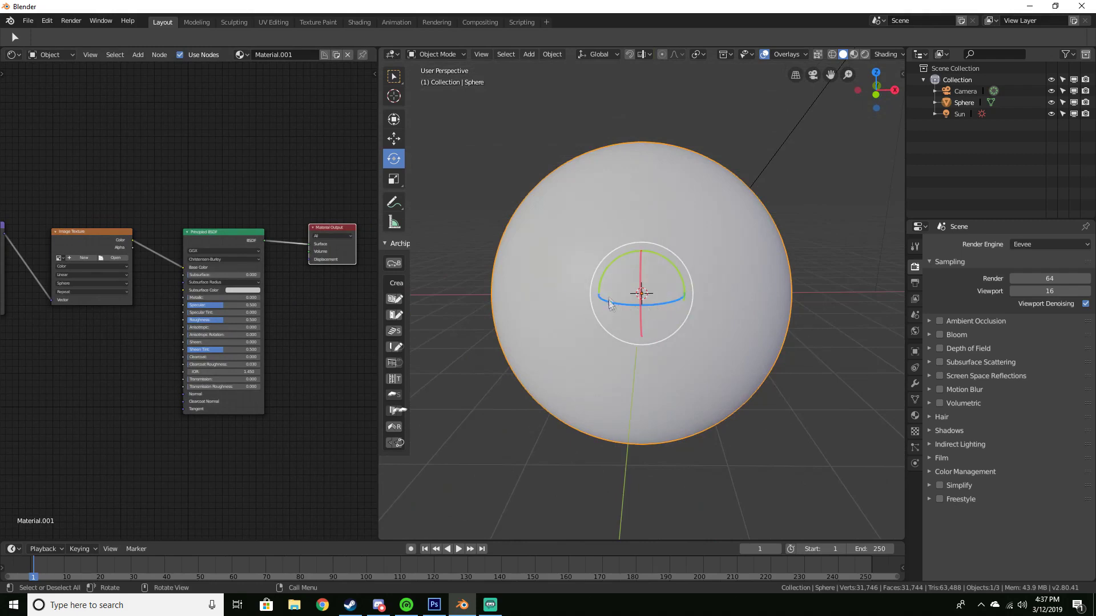
middle_drag(686, 279, 757, 277)
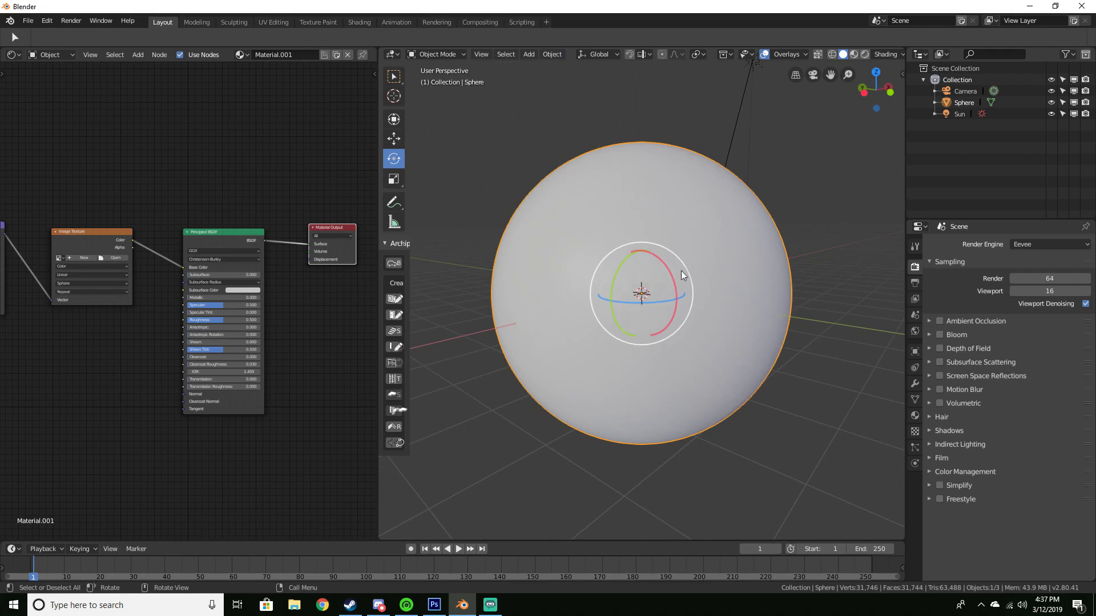
middle_drag(651, 251, 721, 228)
scroll(620, 245, down, 4)
scroll(671, 238, up, 6)
scroll(638, 253, down, 2)
scroll(638, 254, down, 3)
scroll(601, 279, up, 5)
scroll(720, 251, down, 3)
scroll(722, 227, down, 4)
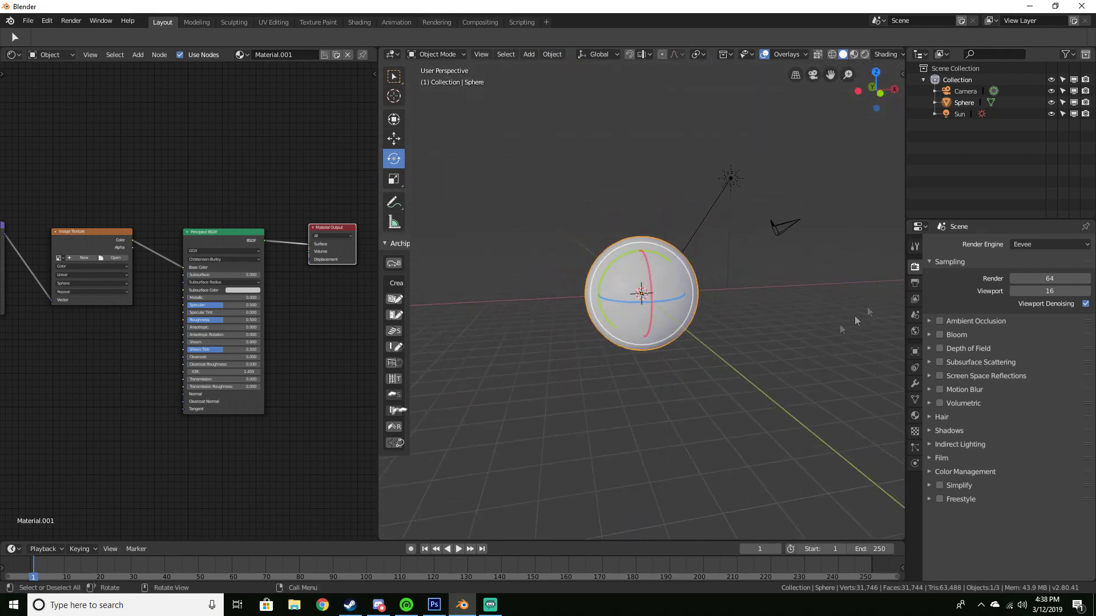
scroll(745, 296, up, 2)
middle_drag(746, 297, 714, 292)
scroll(692, 290, up, 4)
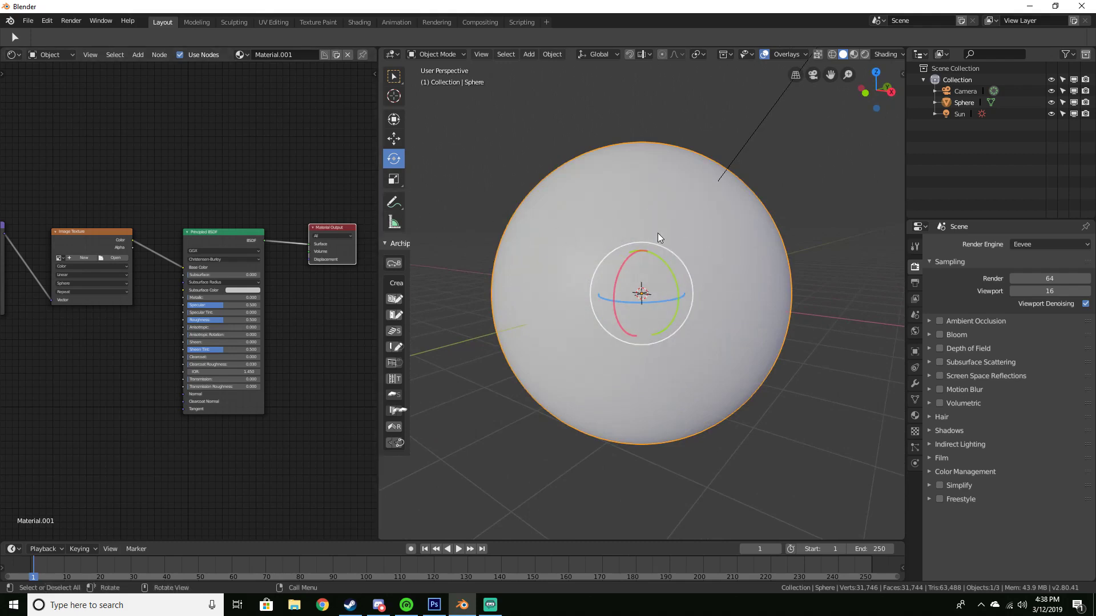
mouse_move(784, 331)
middle_down()
mouse_move(782, 320)
mouse_move(799, 325)
middle_up()
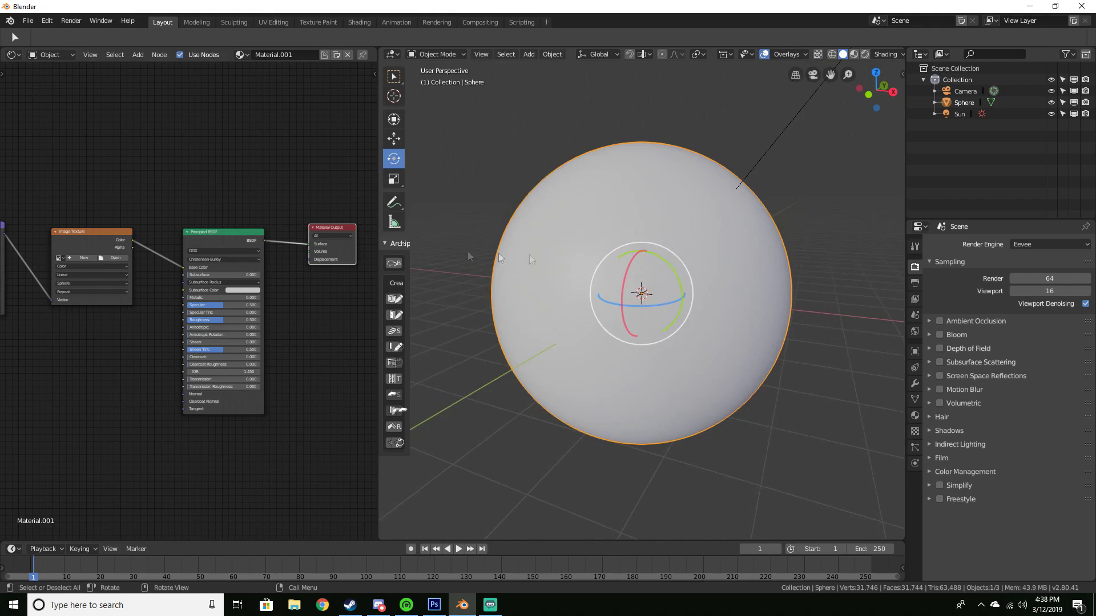
middle_drag(148, 208, 231, 221)
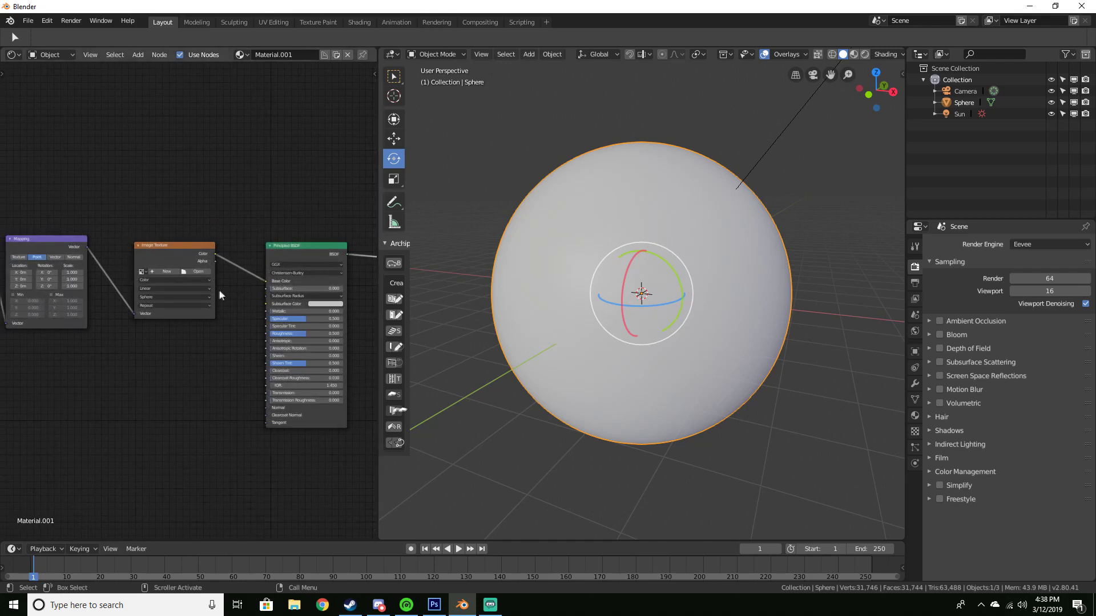
scroll(220, 298, up, 3)
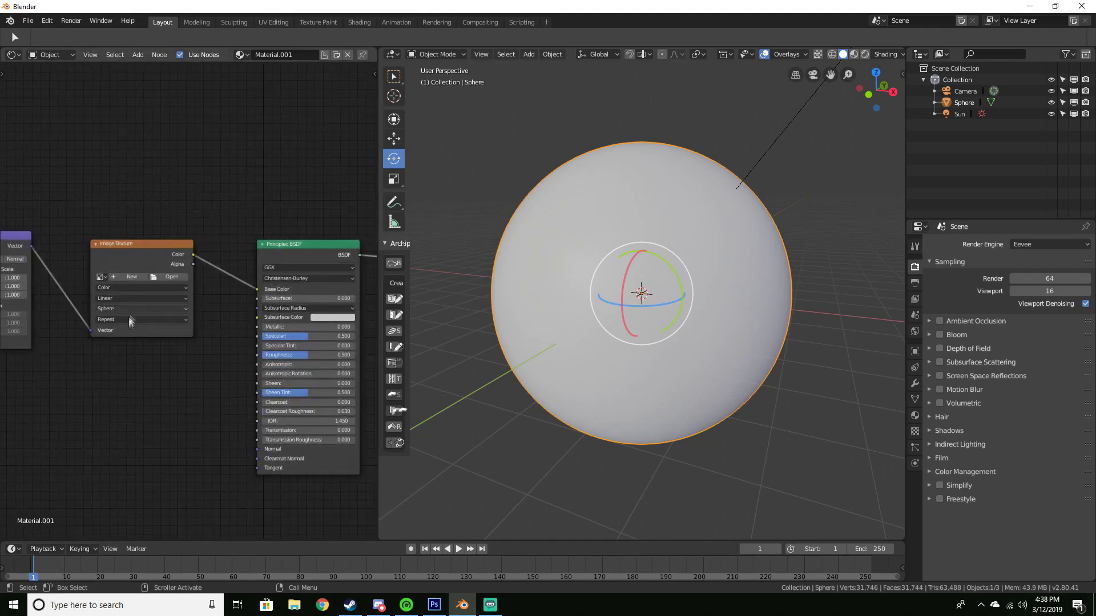
click(124, 311)
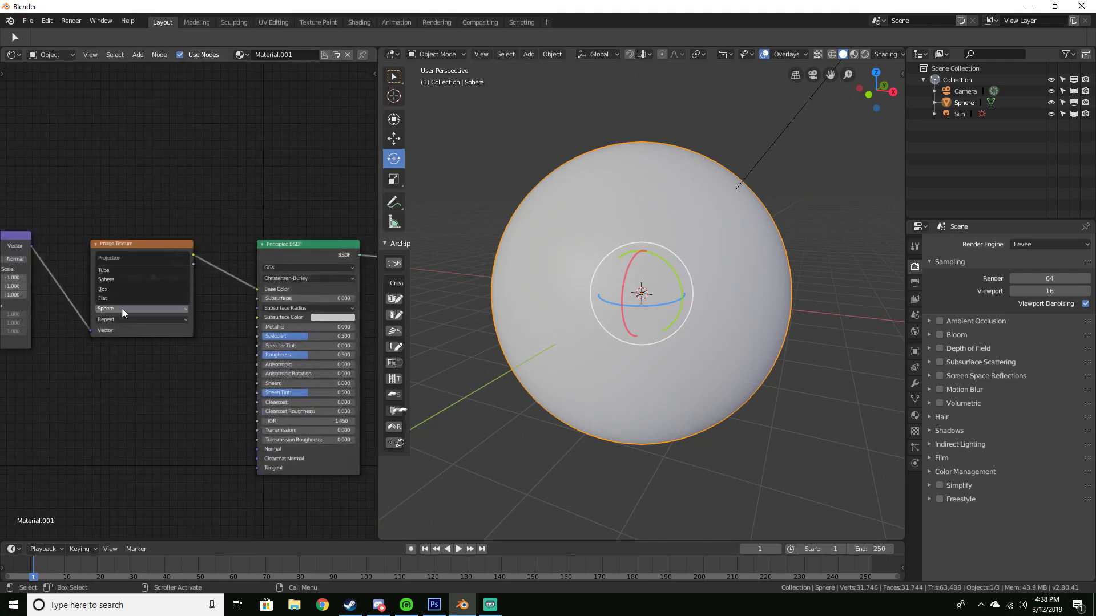
- Load 8k_jupiter.jpg from the Textures folder into the Image Texture node
click(118, 309)
middle_drag(75, 284, 335, 304)
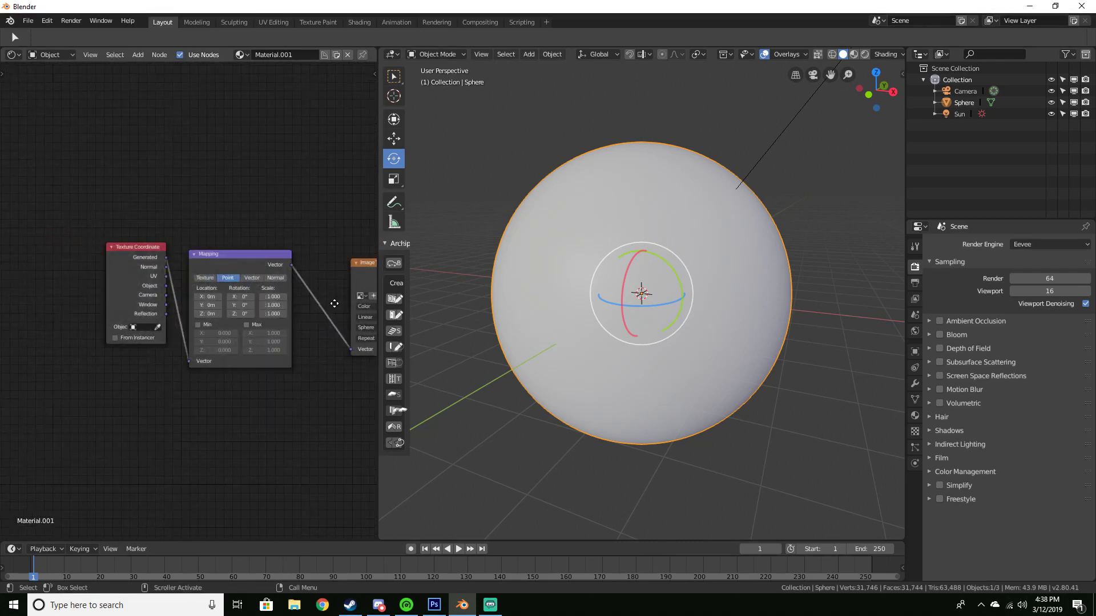
middle_drag(266, 420, 115, 384)
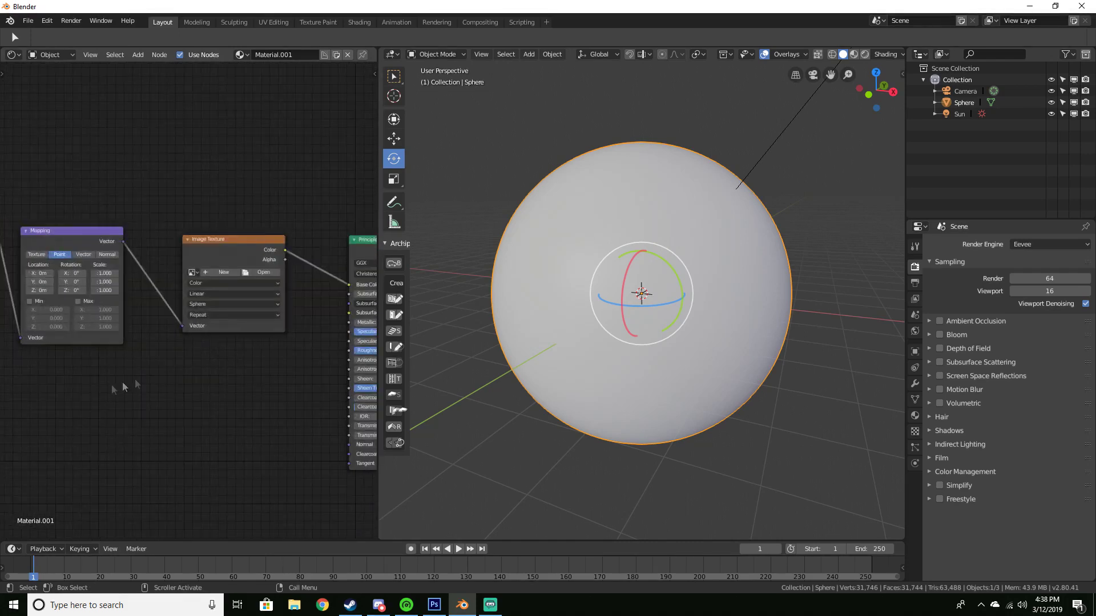
middle_drag(172, 363, 142, 357)
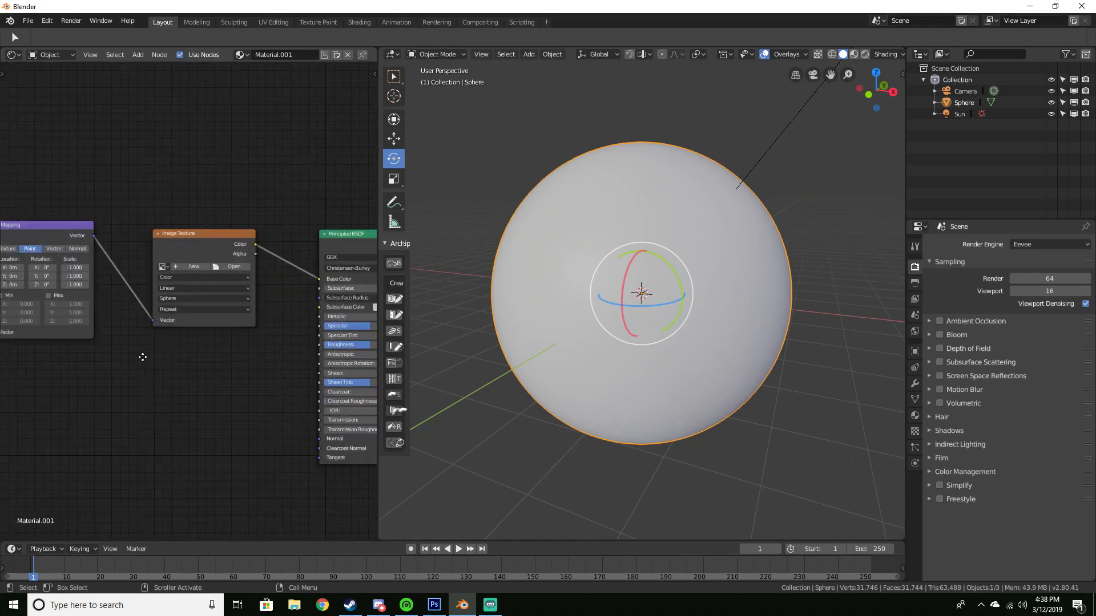
click(235, 267)
click(42, 270)
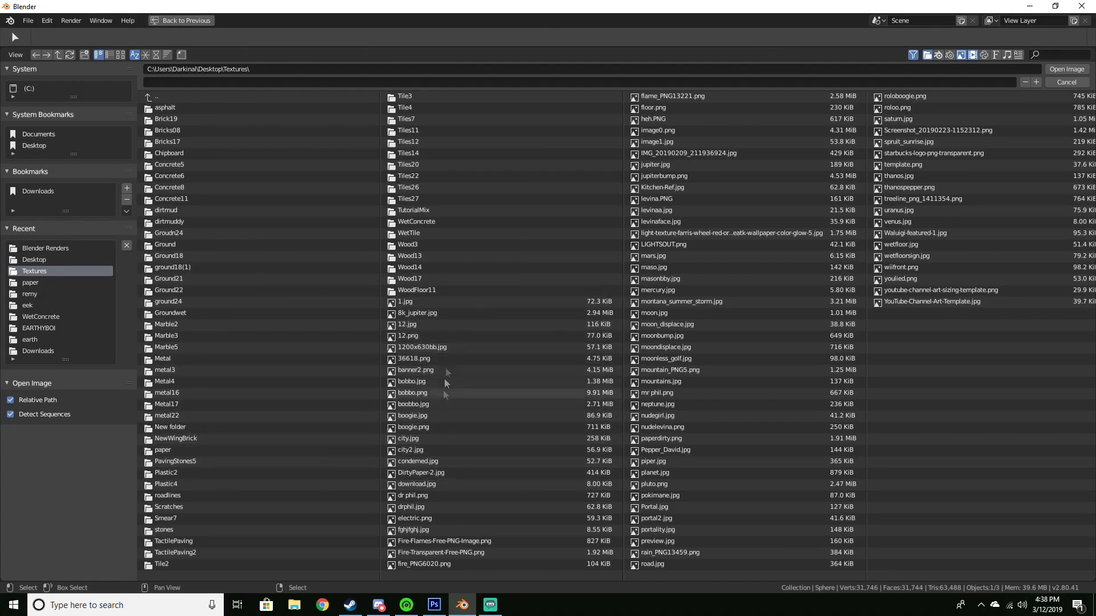
double_click(432, 313)
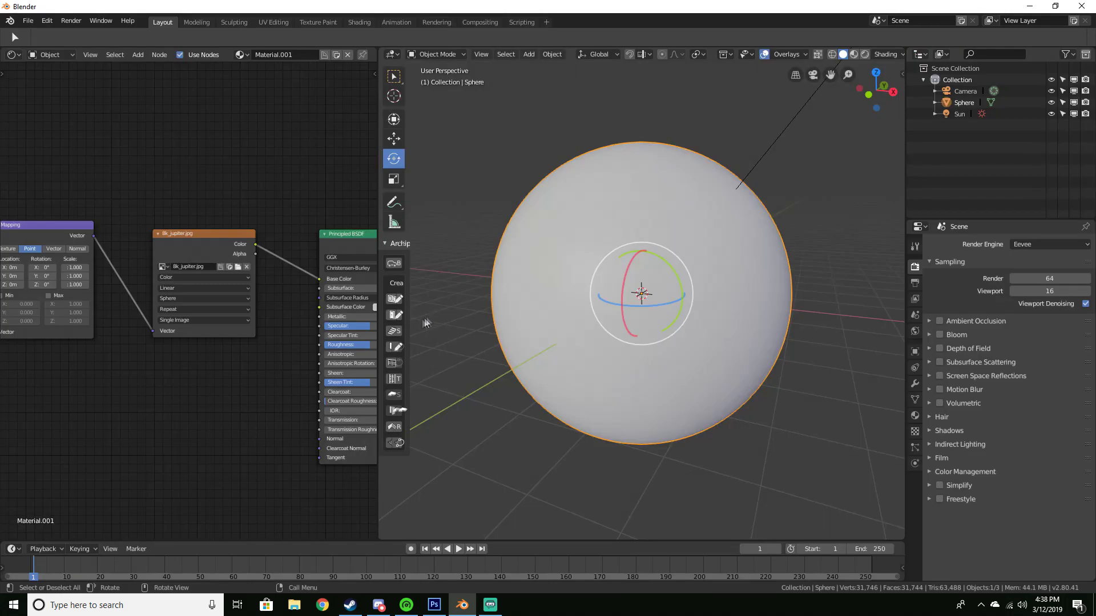
- Switch the viewport to rendered shading to see the Jupiter texture
key(z)
click(578, 221)
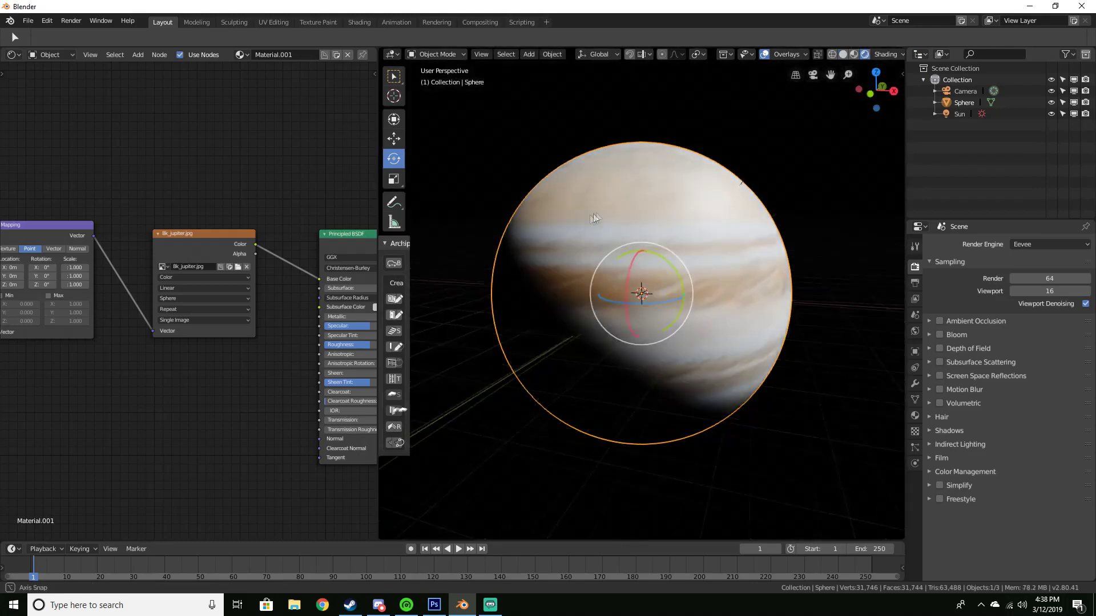
mouse_move(616, 207)
middle_down()
mouse_move(641, 225)
mouse_move(526, 213)
mouse_move(464, 183)
mouse_move(420, 180)
mouse_move(622, 196)
mouse_move(636, 214)
mouse_move(628, 223)
middle_up()
- Spin the planet around its vertical axis and view it through the camera
drag(652, 298, 682, 328)
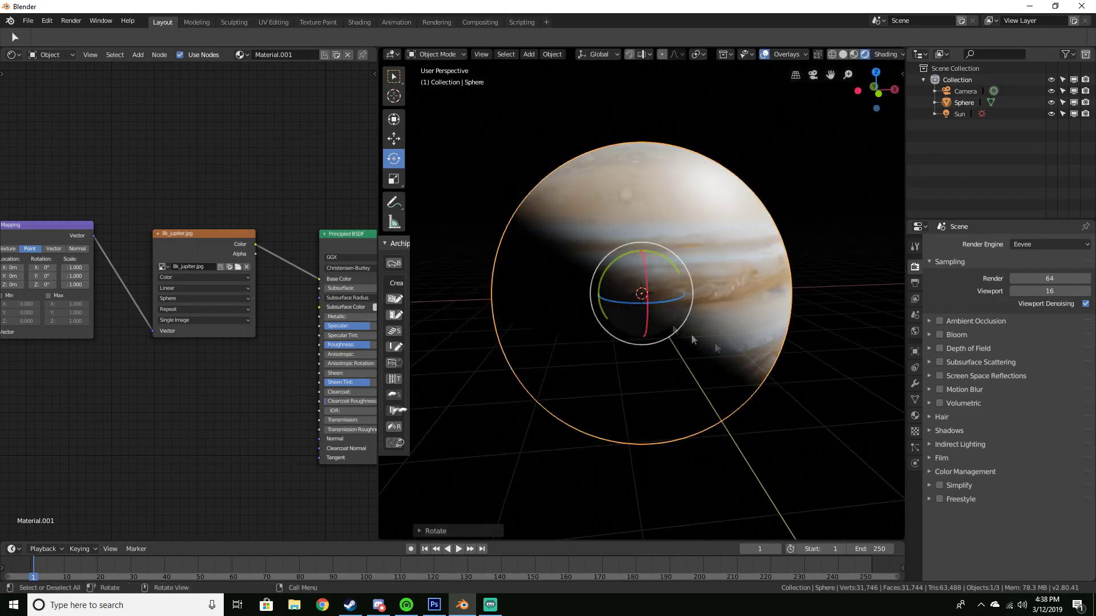
middle_drag(728, 322, 737, 319)
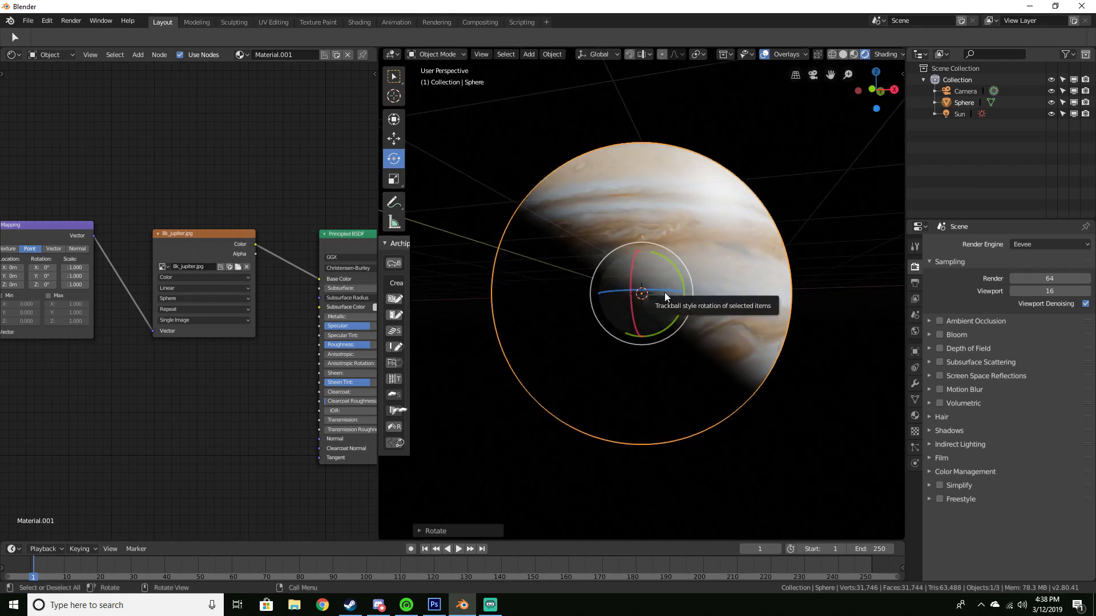
drag(668, 291, 669, 291)
middle_drag(668, 292, 706, 303)
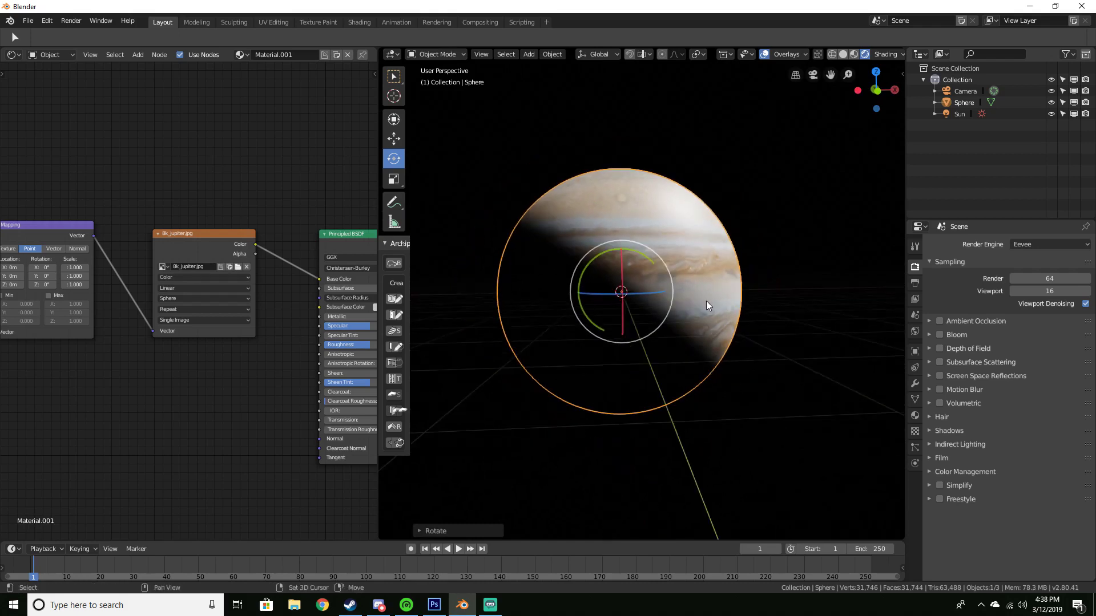
key(KP_0)
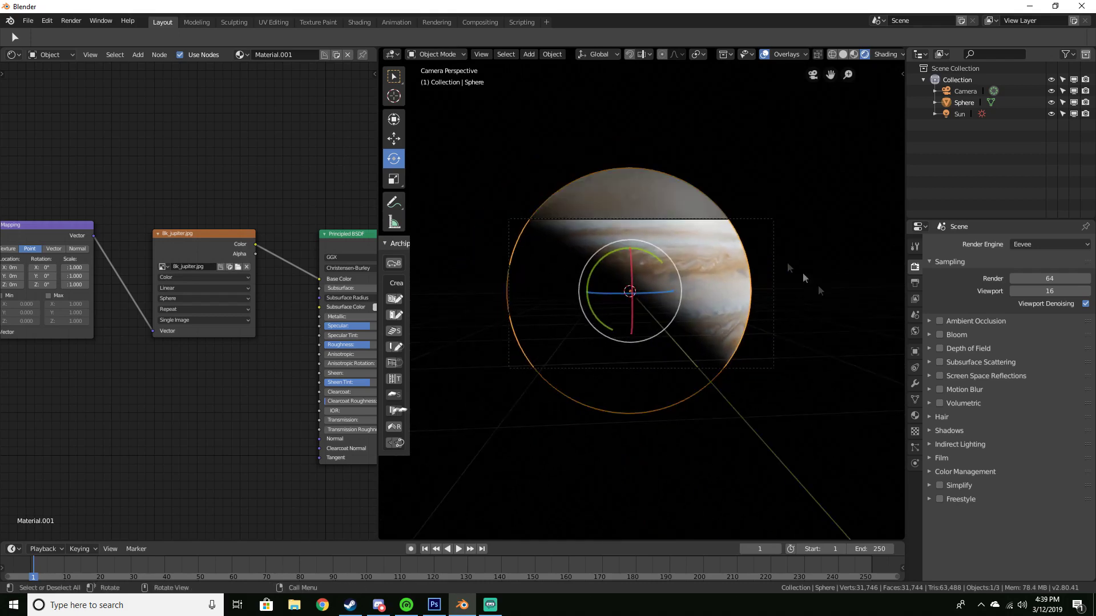
- Widen the camera lens to a 29mm focal length and check the framing without overlays
click(959, 93)
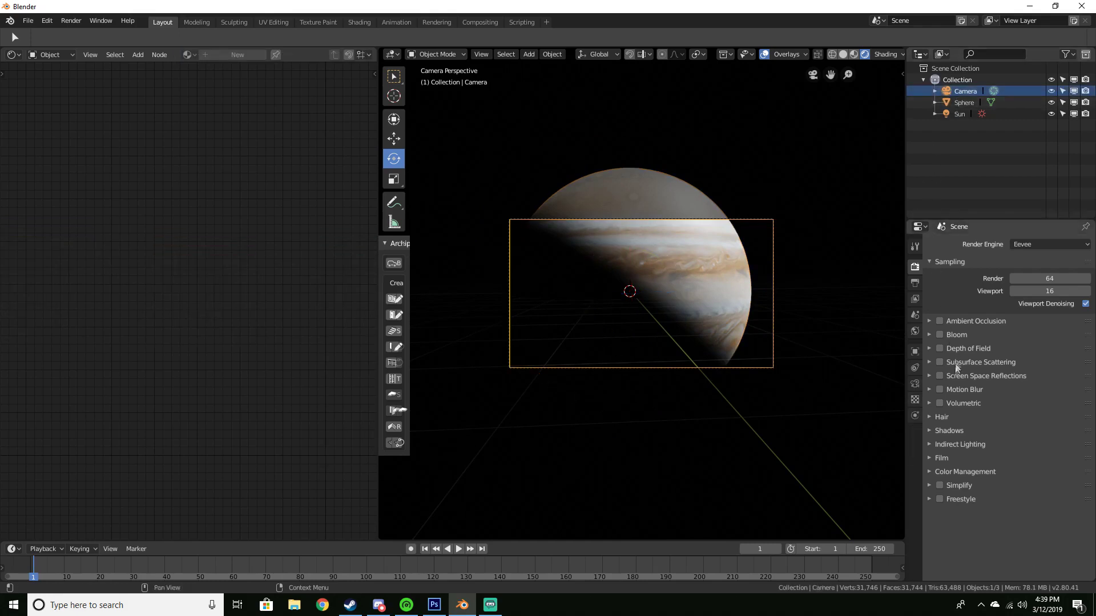
click(916, 384)
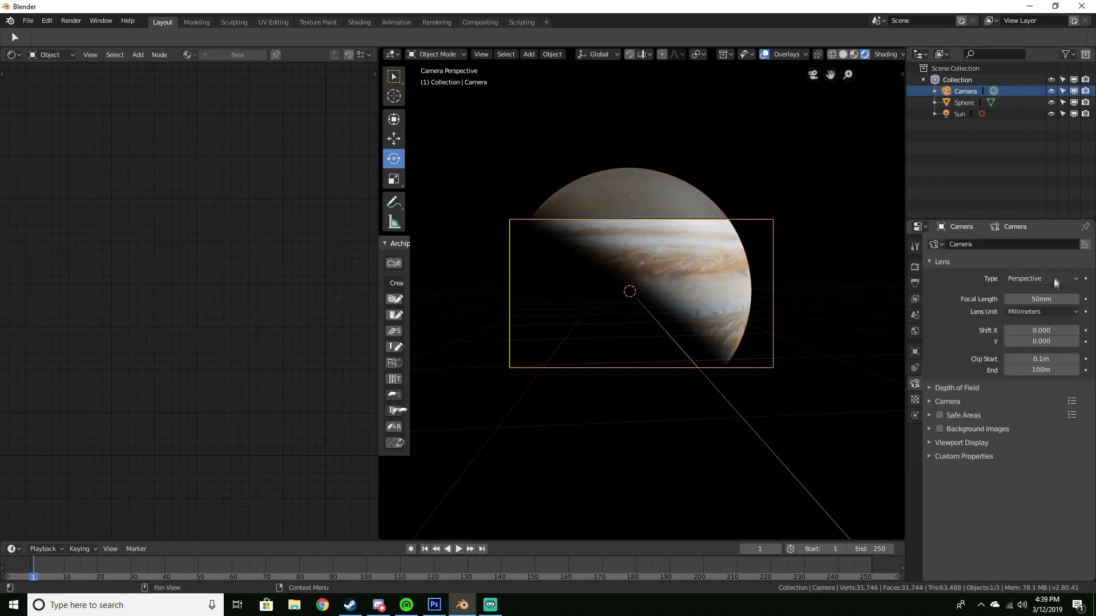
drag(1041, 299, 990, 299)
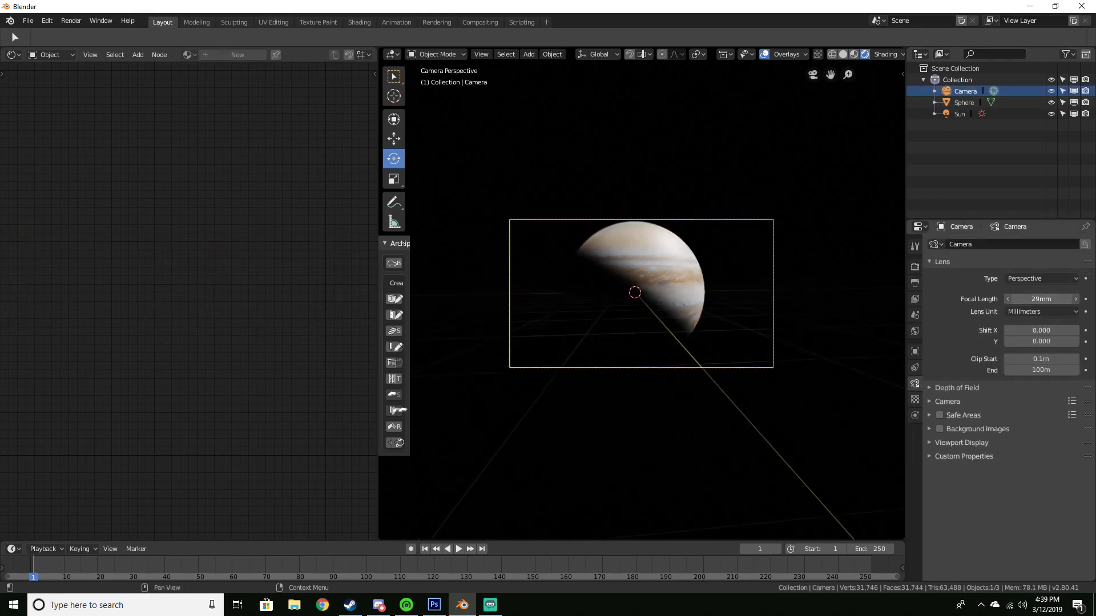
scroll(838, 296, up, 3)
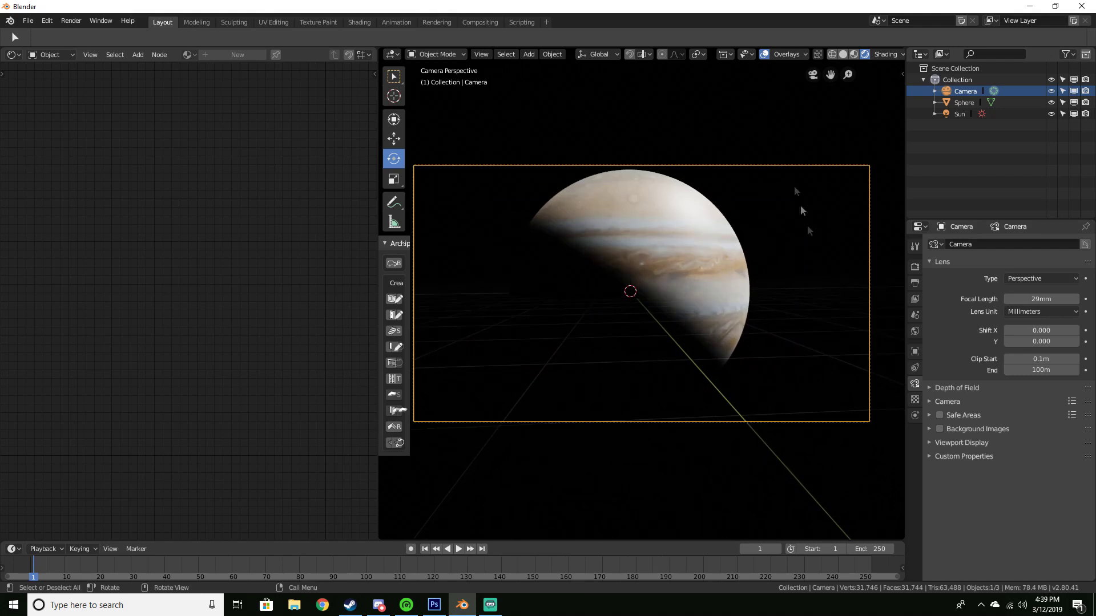
click(763, 56)
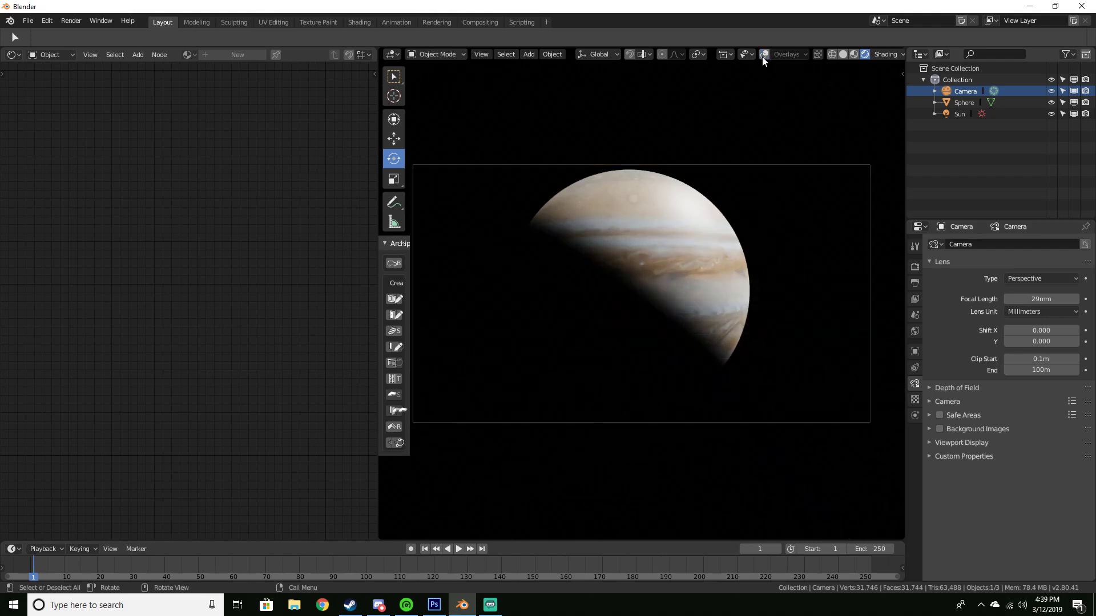
click(762, 56)
- Preview in rendered shading and rotate the Jupiter sphere around its Y and Z axes
key(z)
click(787, 216)
key(z)
click(733, 169)
click(707, 244)
drag(653, 257, 639, 251)
drag(646, 292, 672, 288)
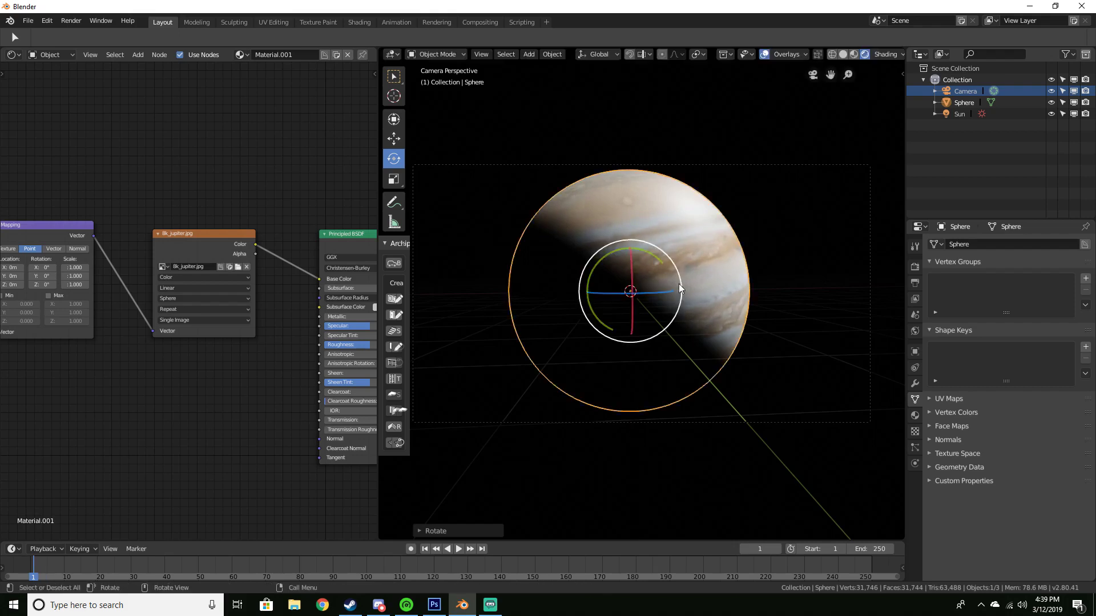
- Finish the sphere's Z spin, reselect it in camera view, and tilt it around X
middle_drag(672, 288, 642, 297)
drag(642, 297, 631, 289)
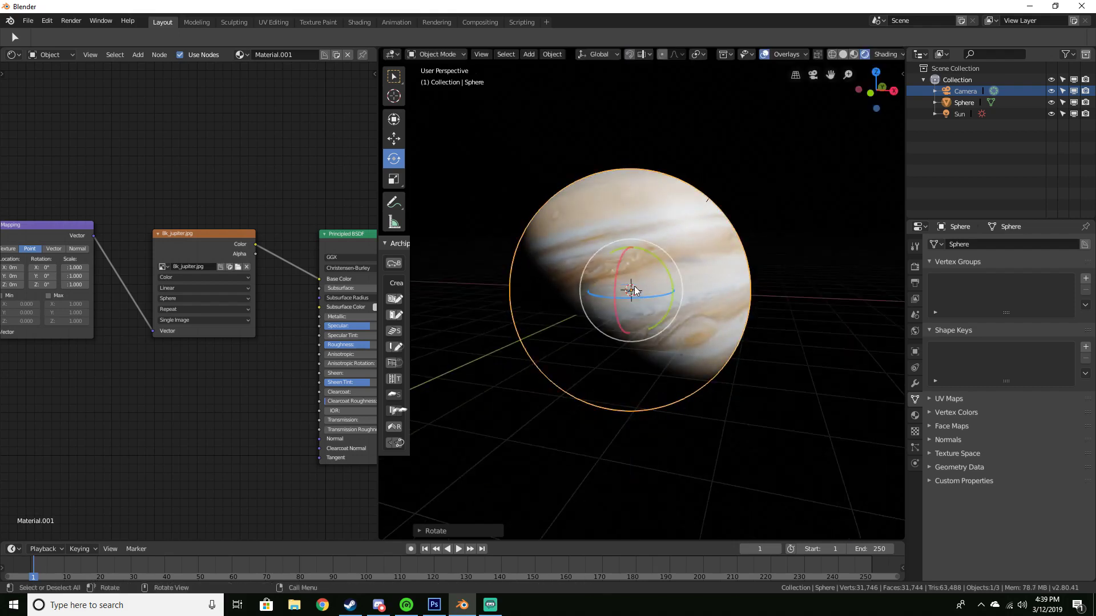
key(KP_0)
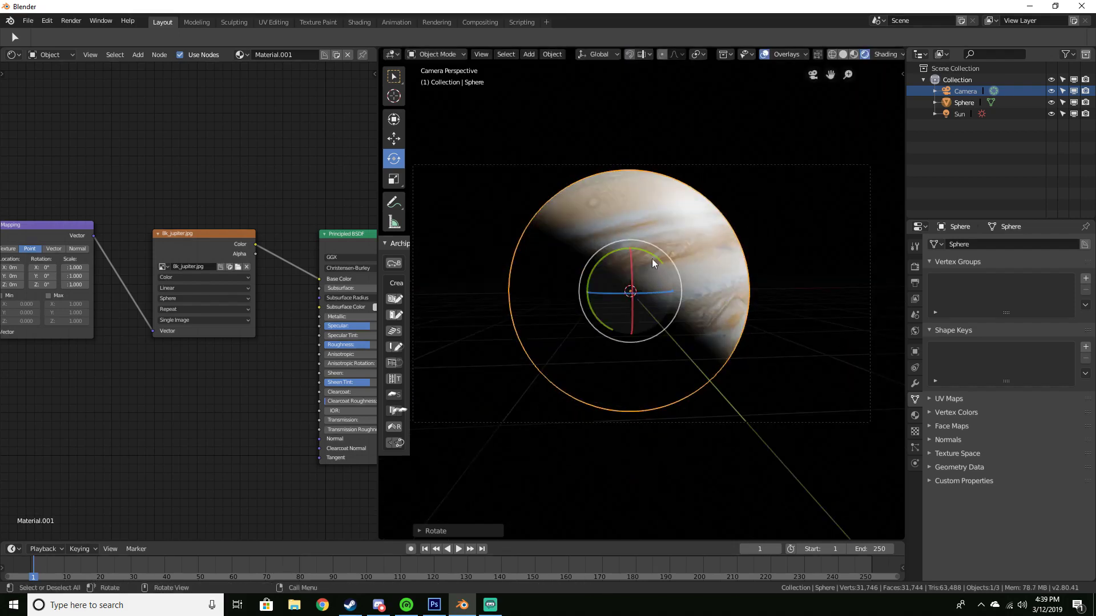
key(a)
key(alt+a)
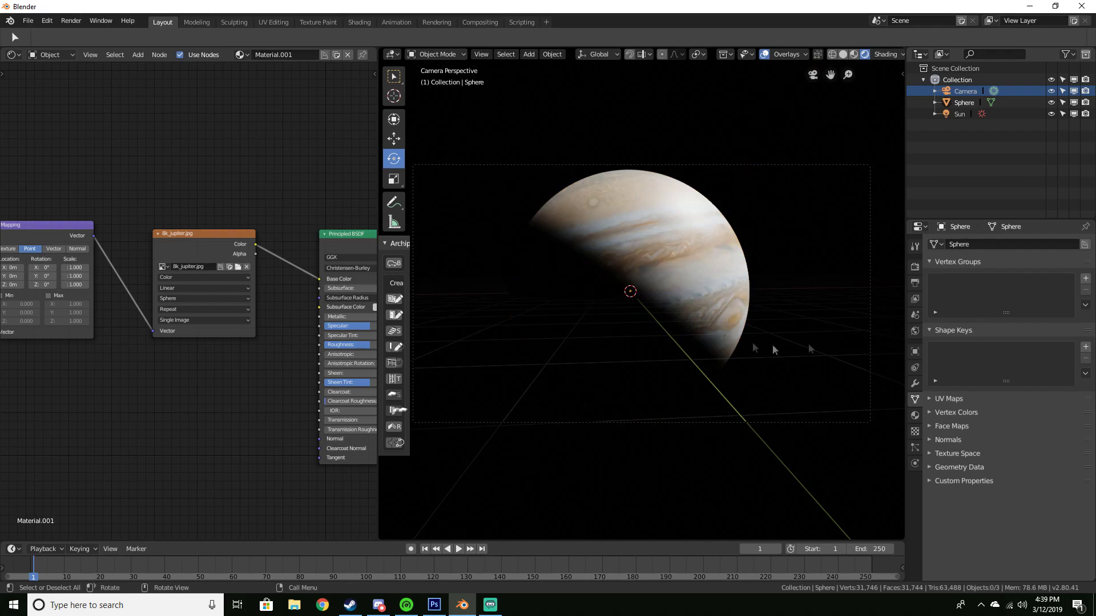
click(712, 318)
drag(643, 270, 679, 268)
middle_drag(679, 268, 717, 307)
- Return to solid shading and switch the render engine to Cycles
key(z)
click(742, 318)
click(914, 267)
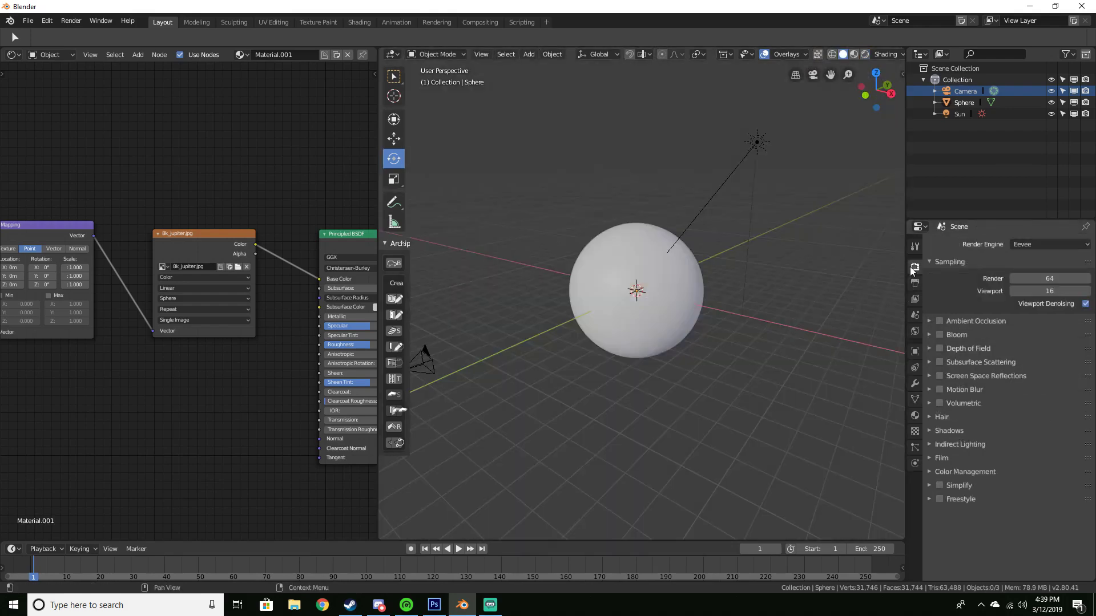
click(1031, 243)
click(1029, 209)
middle_drag(869, 264, 902, 275)
scroll(291, 337, up, 1)
scroll(670, 356, up, 1)
middle_drag(670, 356, 629, 342)
- Set viewport Start Pixels to 200 and preview the camera view in rendered shading
click(951, 485)
scroll(976, 493, down, 7)
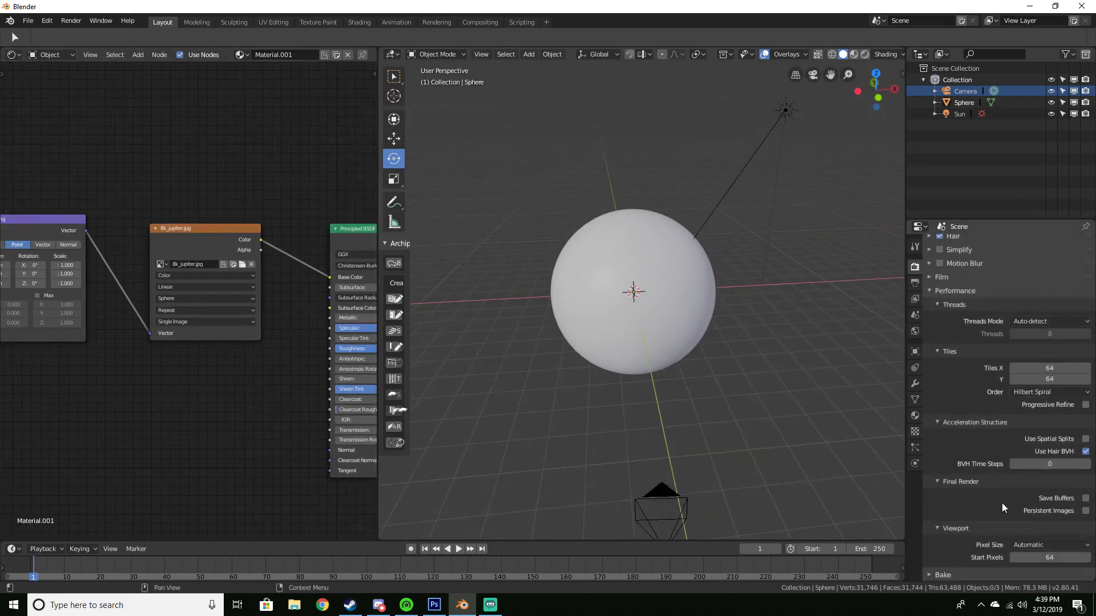
click(1027, 556)
key(Return)
key(KP_0)
key(z)
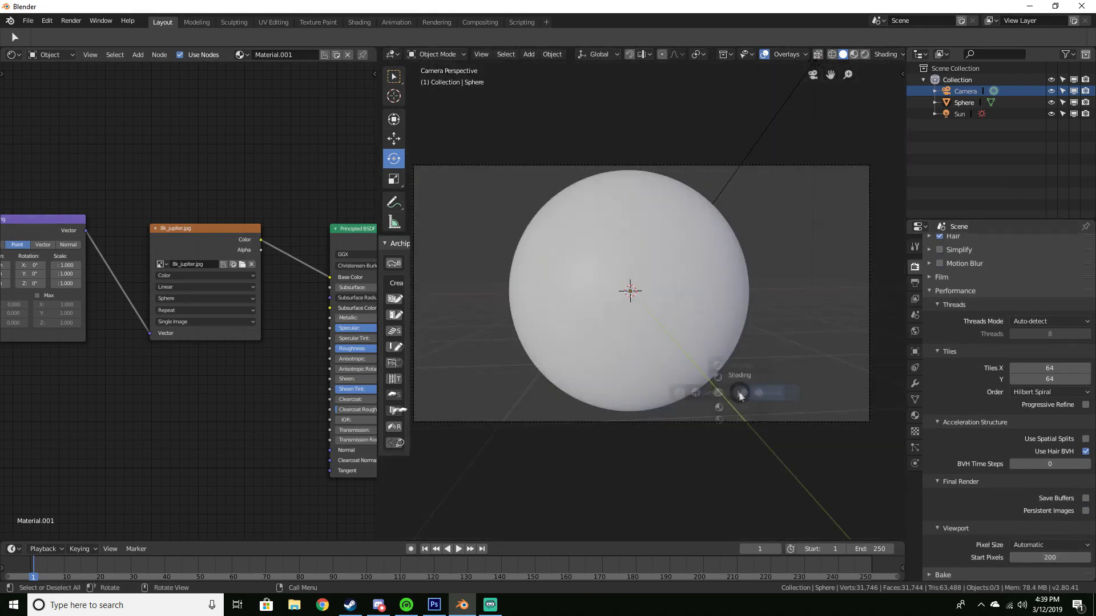
click(739, 395)
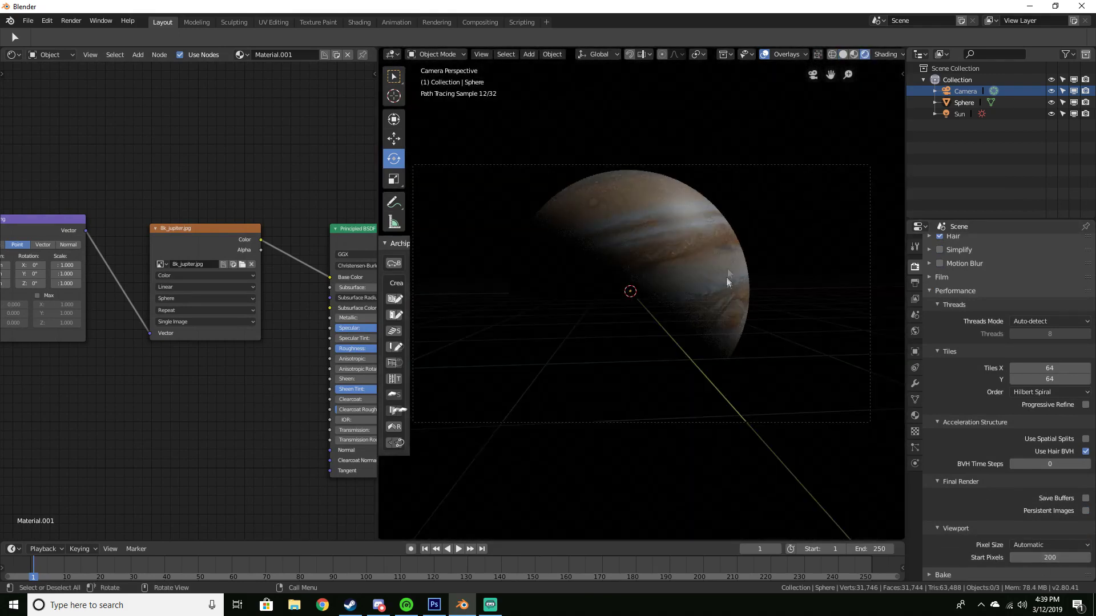
click(766, 138)
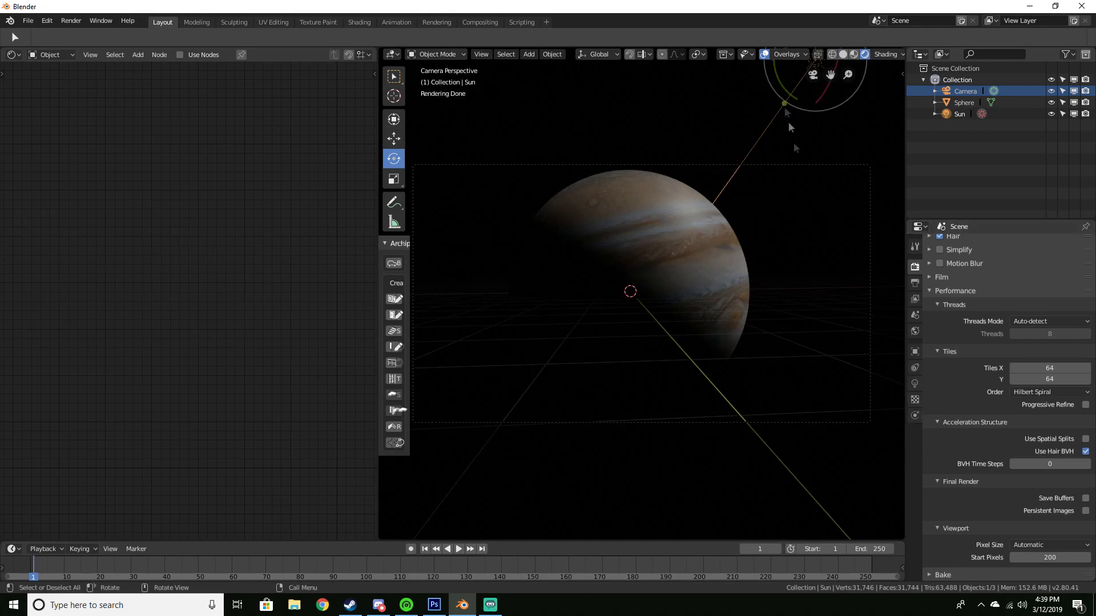
- Enable nodes on the Sun light and set its strength to 3
click(915, 384)
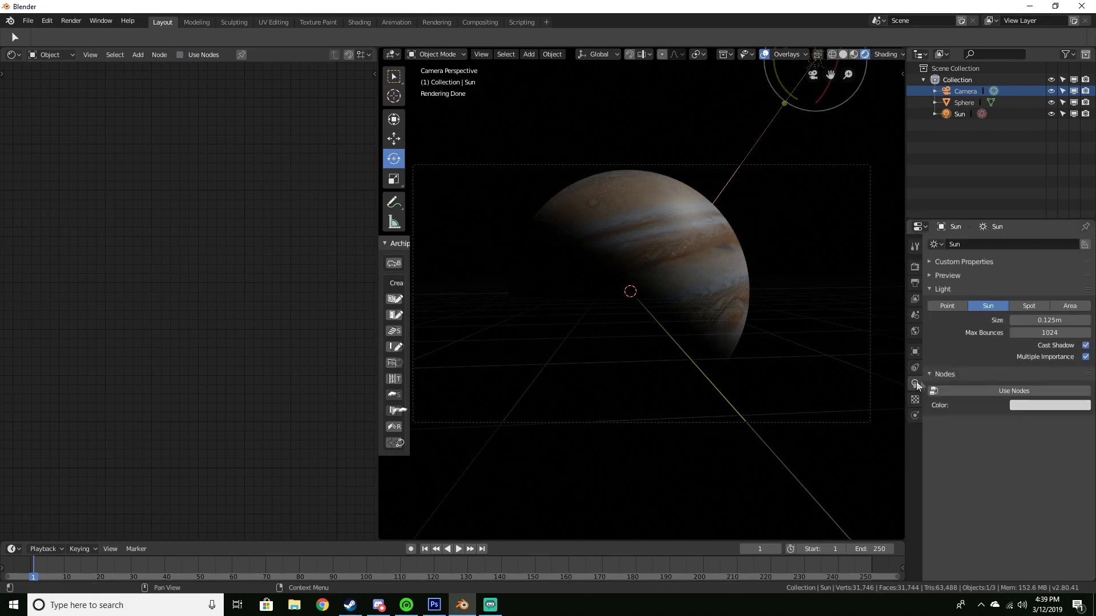
click(1019, 392)
click(1038, 423)
text(3)
key(Return)
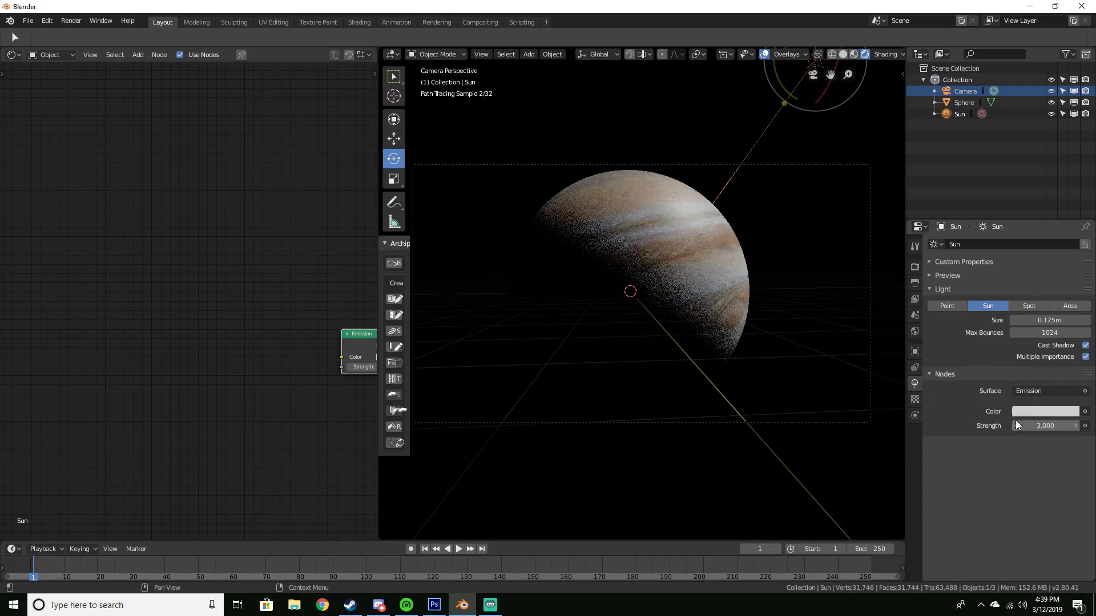
click(1016, 422)
click(1075, 427)
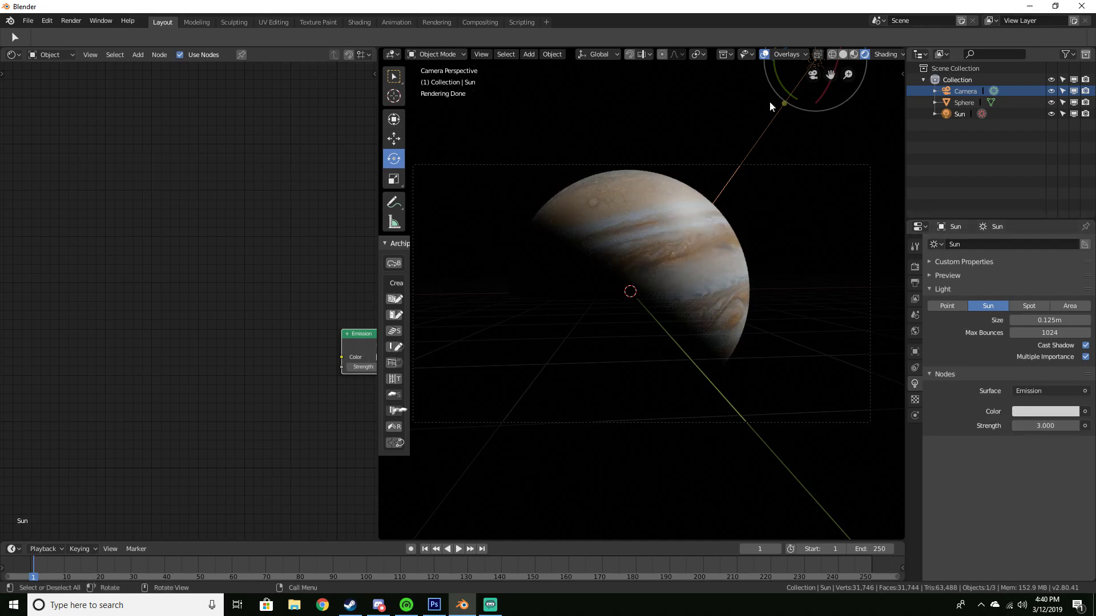
- Rotate the Sun so more of Jupiter is lit, then return to solid shading
drag(781, 80, 749, 80)
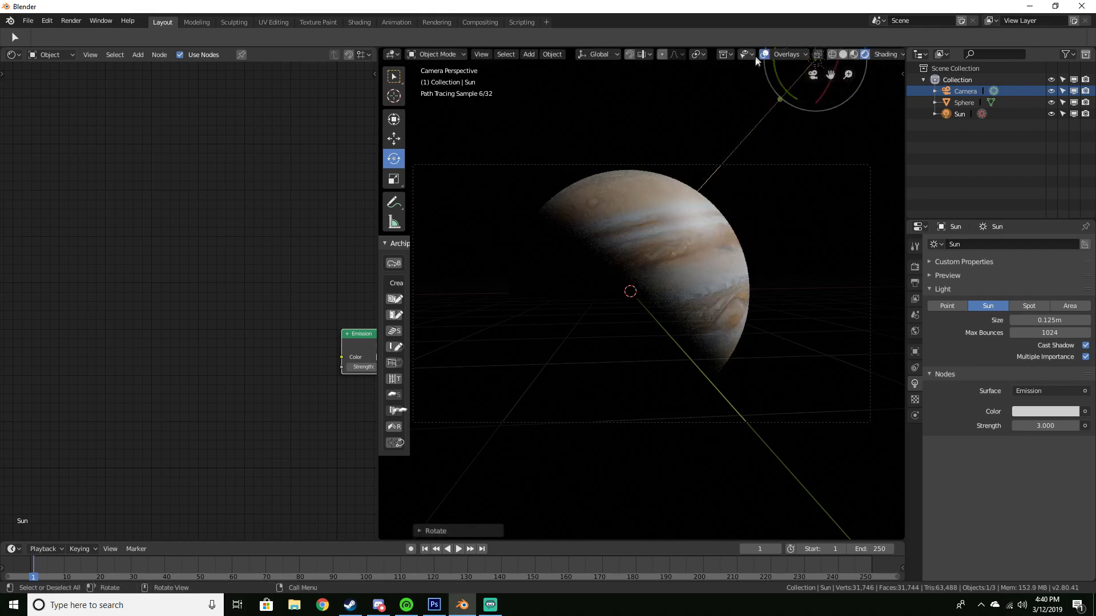
click(763, 55)
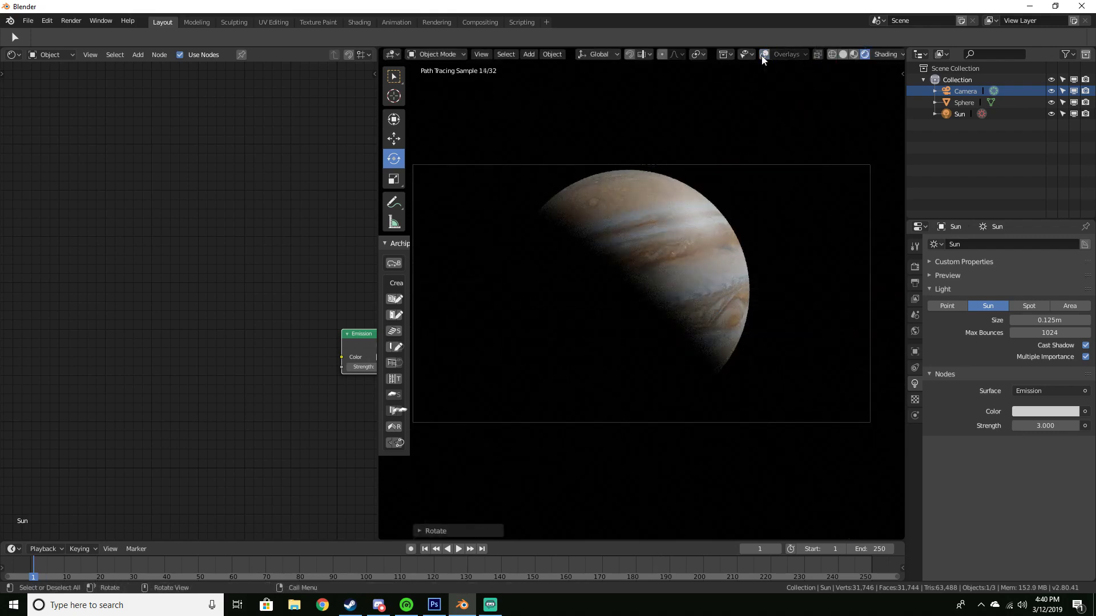
click(764, 55)
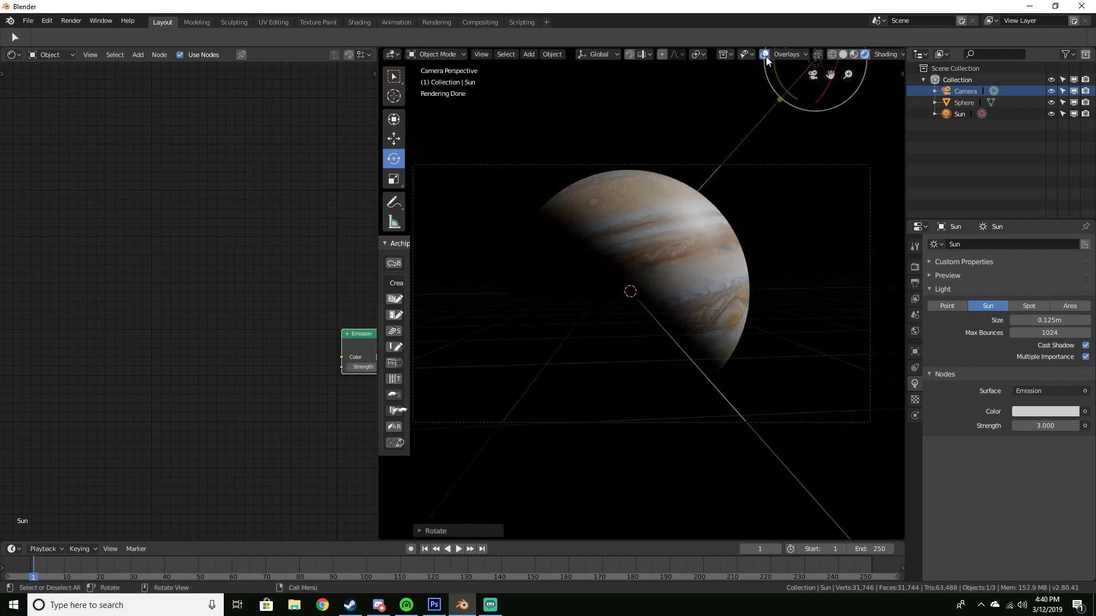
drag(772, 103, 766, 107)
scroll(737, 208, up, 1)
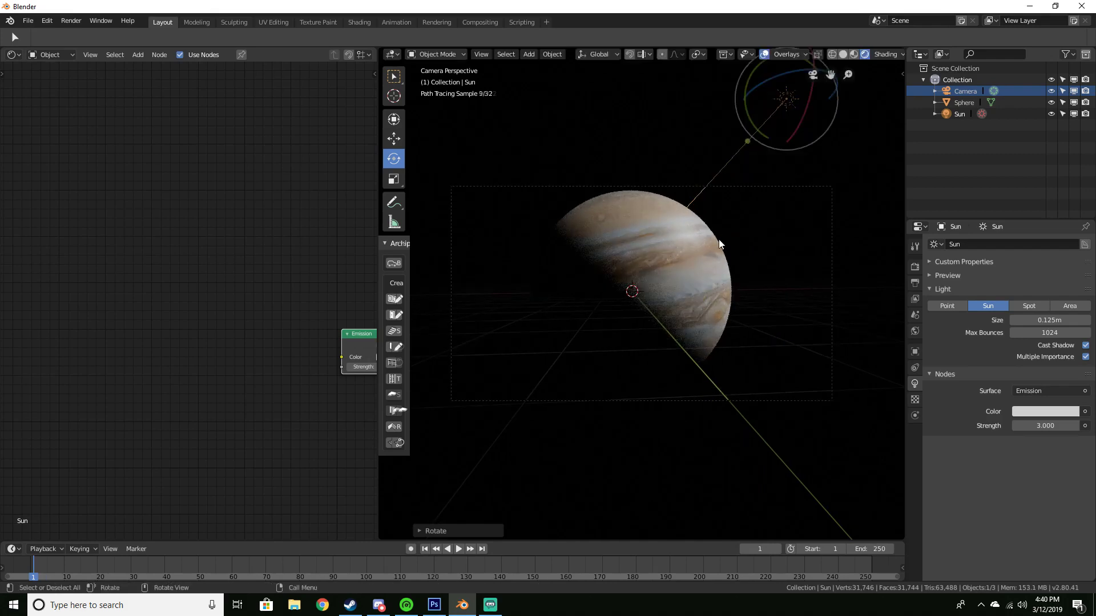
scroll(719, 238, up, 1)
scroll(719, 241, down, 2)
scroll(716, 248, up, 2)
key(z)
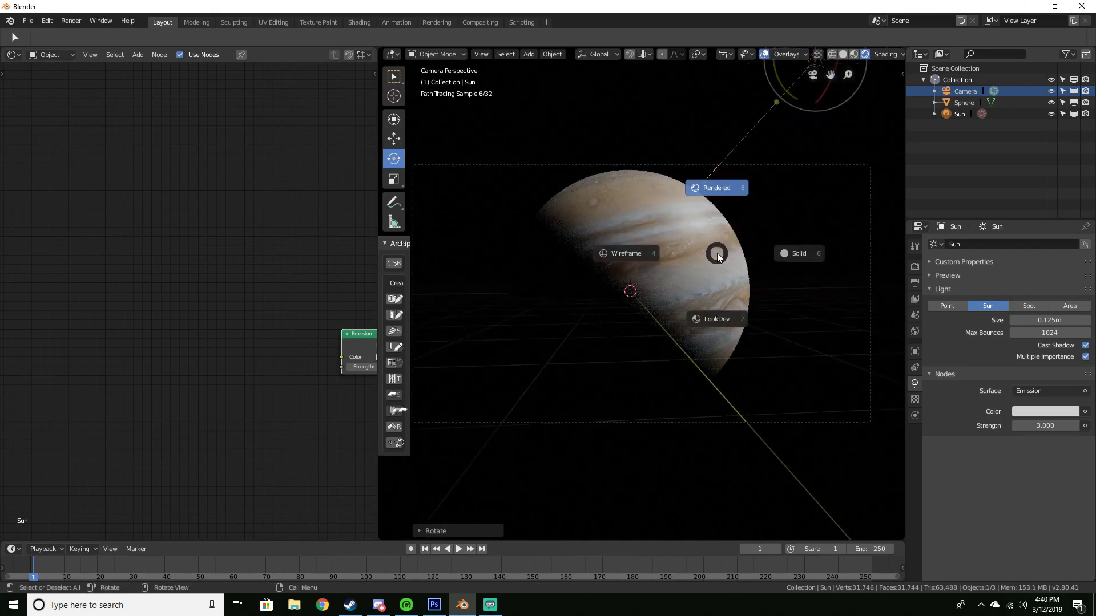
click(753, 264)
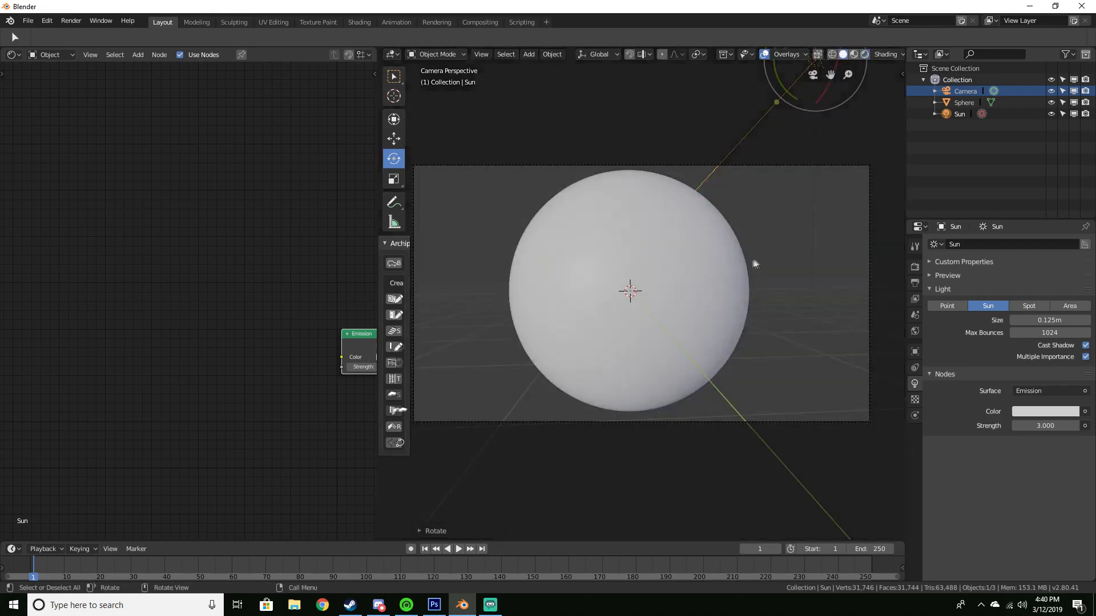
- Show the camera view in rendered shading and inspect half-lit Jupiter with overlays hidden
click(666, 249)
middle_drag(666, 248, 680, 263)
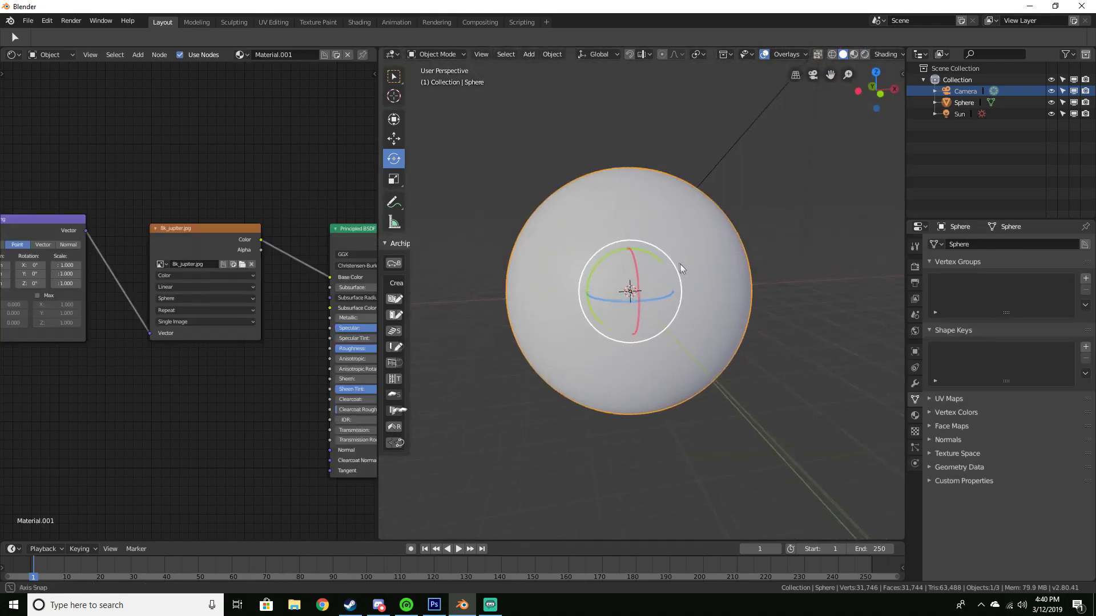
scroll(688, 279, up, 2)
key(KP_0)
key(z)
click(662, 212)
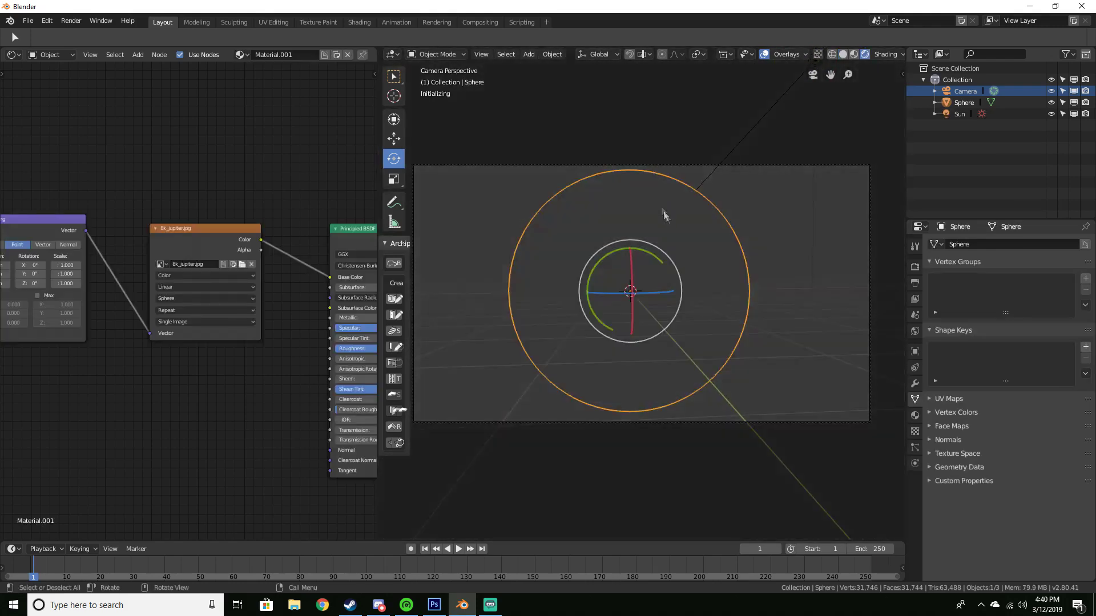
key(a)
key(a)
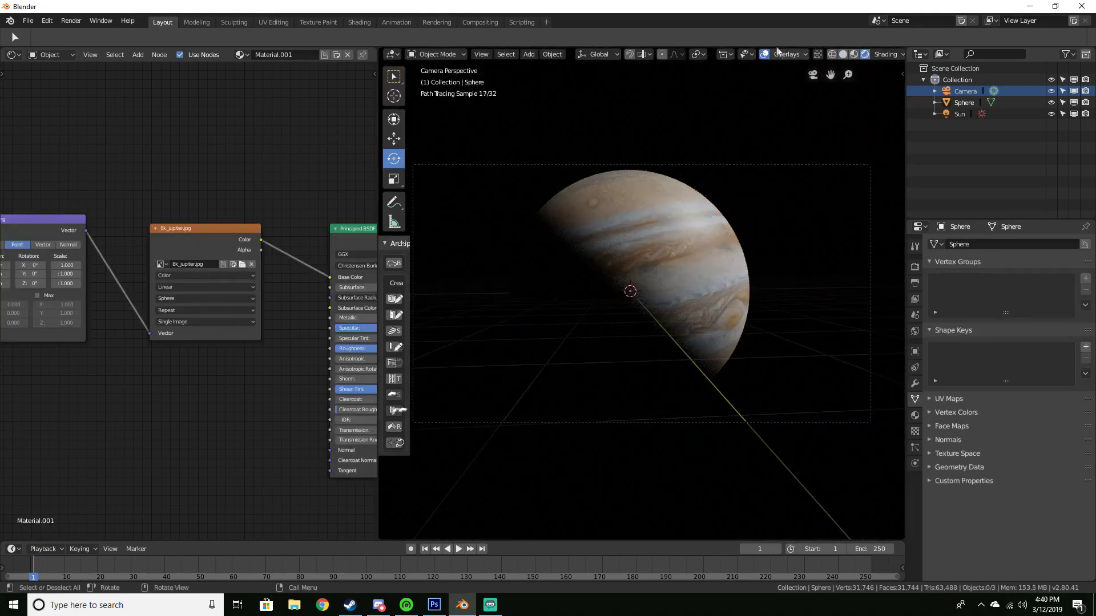
click(771, 53)
click(764, 55)
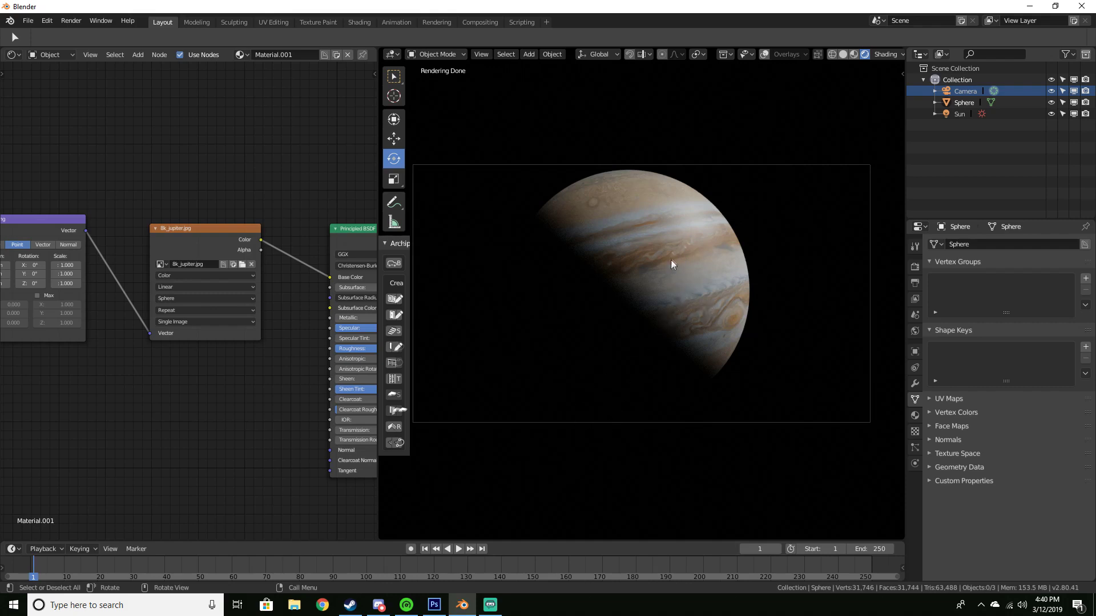
click(759, 56)
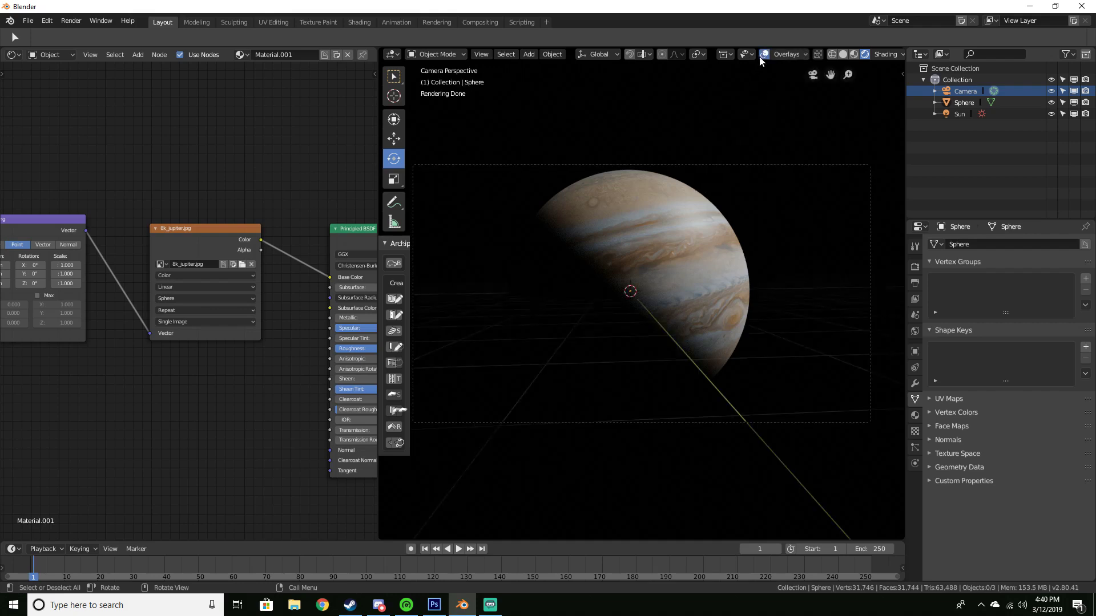
- Select the Jupiter sphere and switch the viewport to wireframe shading
key(z)
click(702, 240)
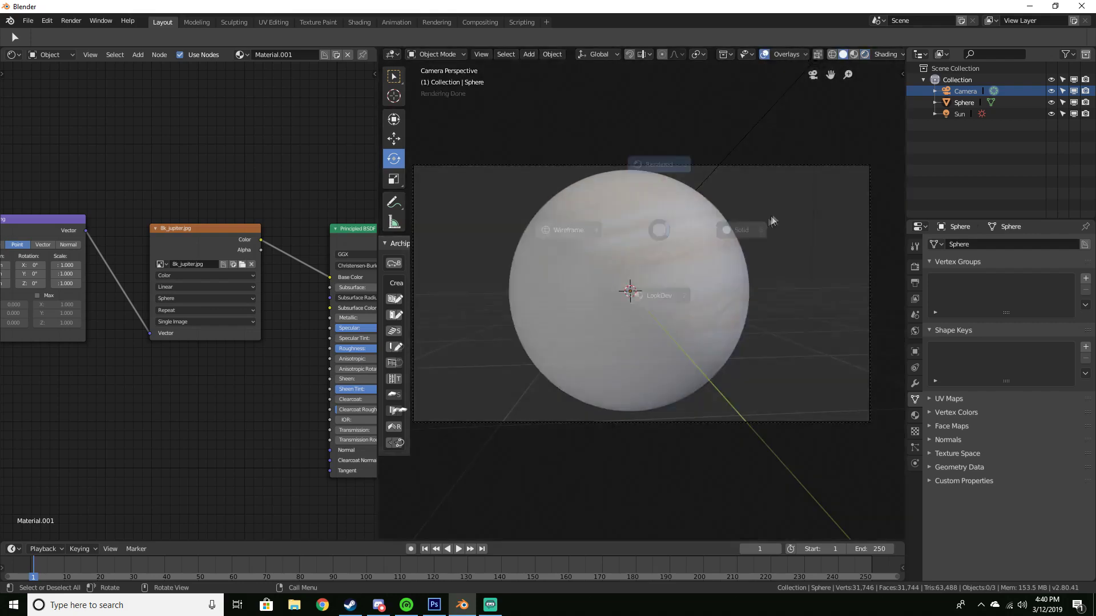
click(701, 242)
key(z)
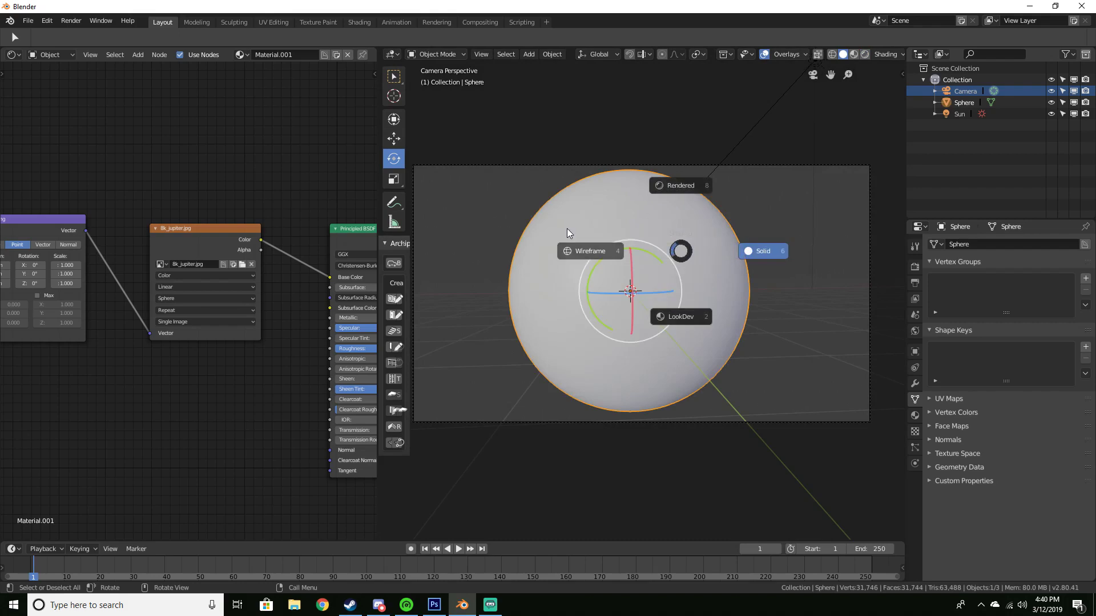
click(570, 234)
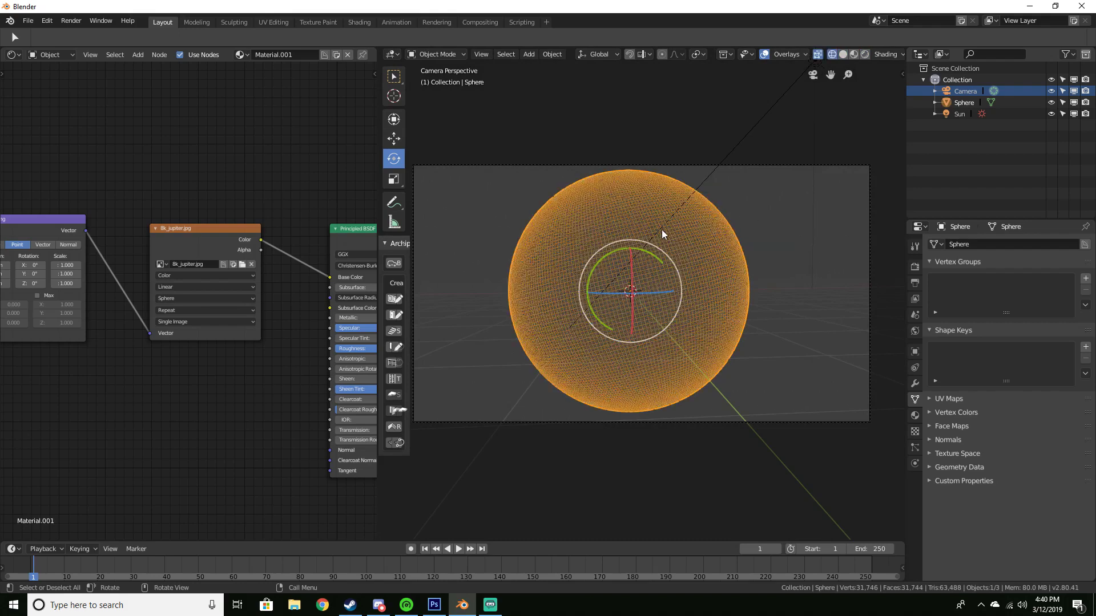
- Duplicate the sphere as Sphere.001 and scale the copy up to about 1.02
key(shift+d)
key(s)
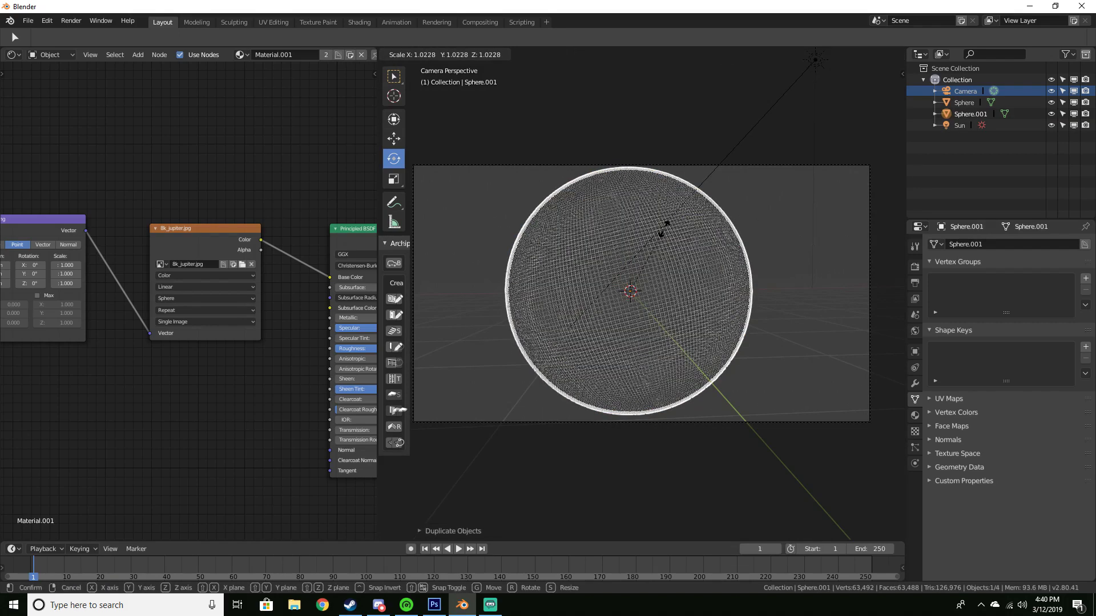
click(663, 228)
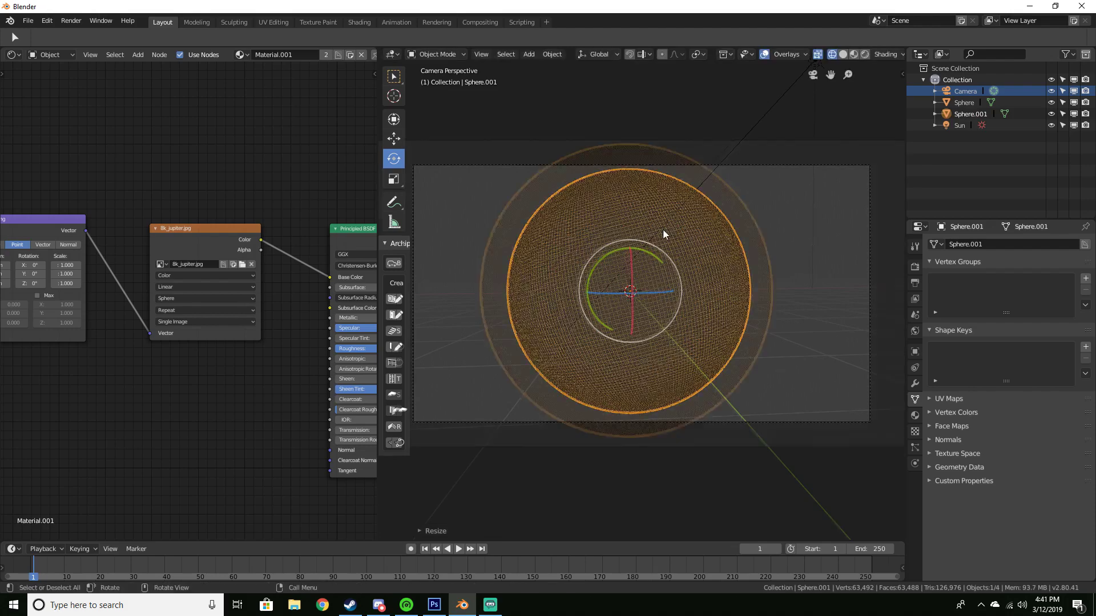
scroll(663, 230, up, 3)
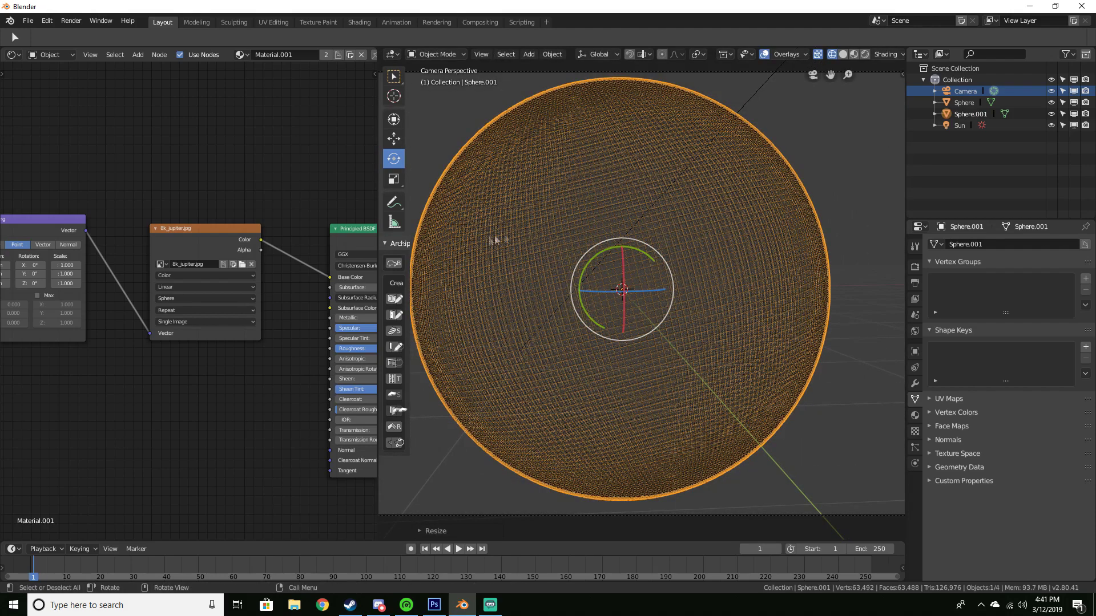
scroll(216, 227, down, 2)
- Delete the image texture, Mapping and Texture Coordinate nodes, then undo the deletions
click(204, 248)
key(x)
click(68, 238)
key(x)
scroll(100, 246, down, 1)
scroll(57, 249, down, 1)
click(17, 248)
key(x)
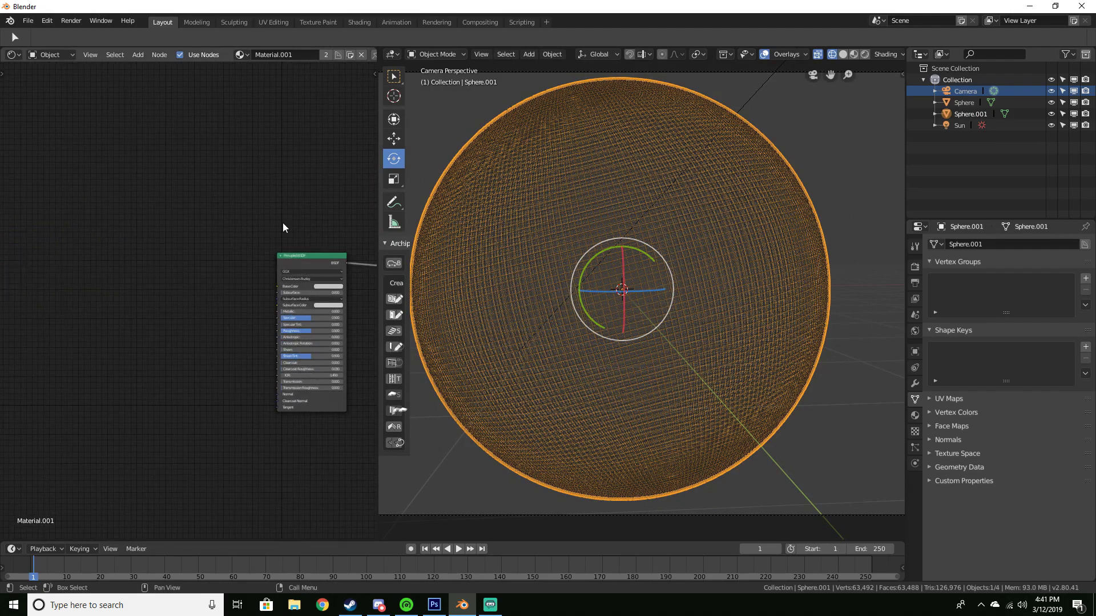
key(ctrl+z)
key(ctrl+z)
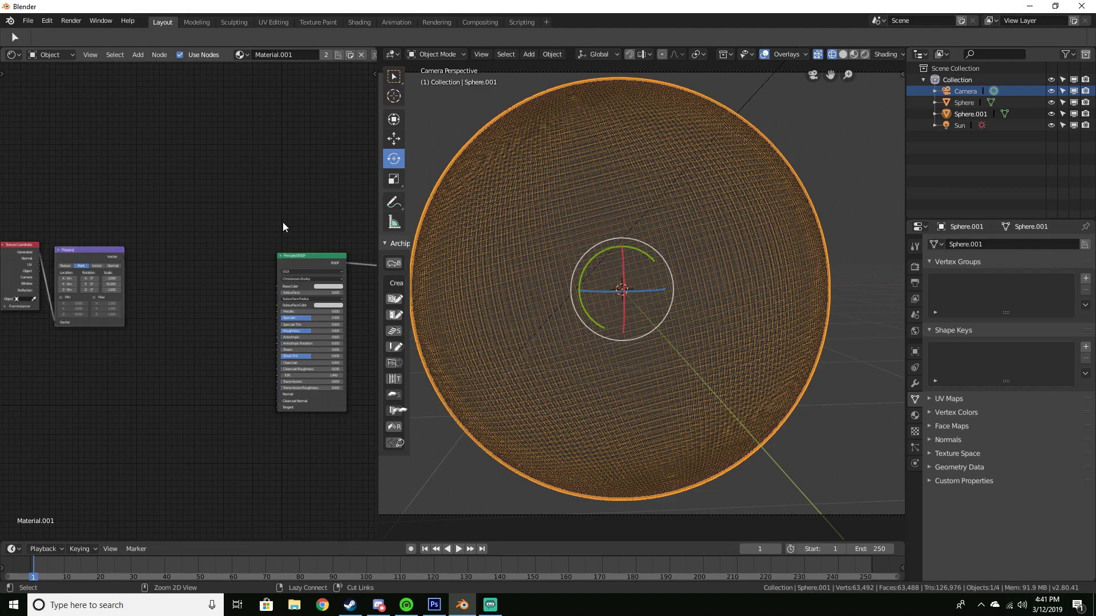
key(ctrl+z)
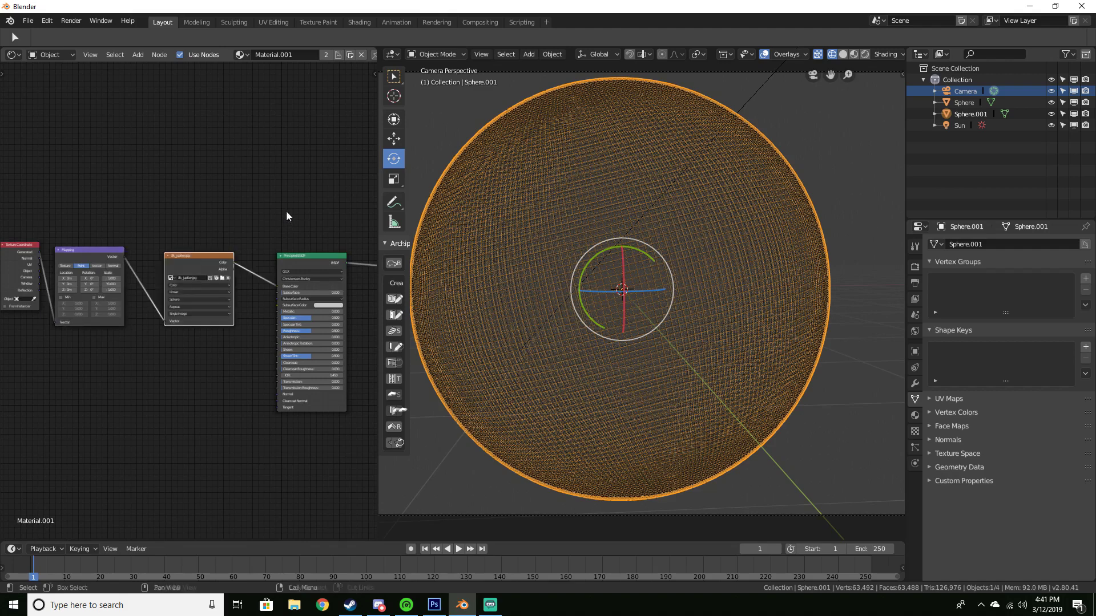
- Create Material.002 for the shell sphere and preview it in rendered shading
click(350, 55)
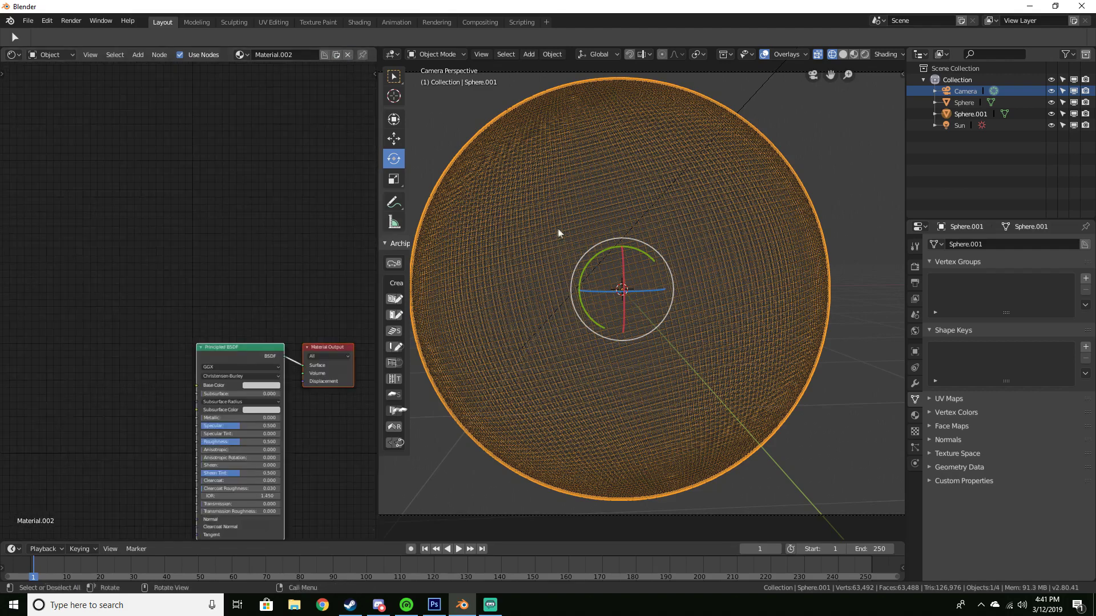
key(z)
click(542, 172)
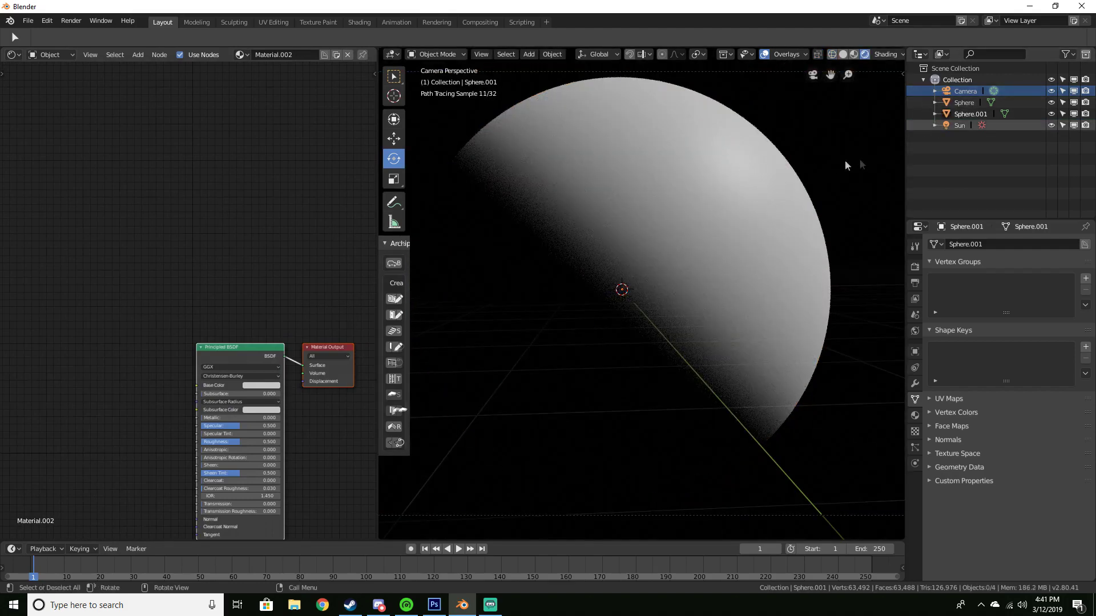
click(719, 143)
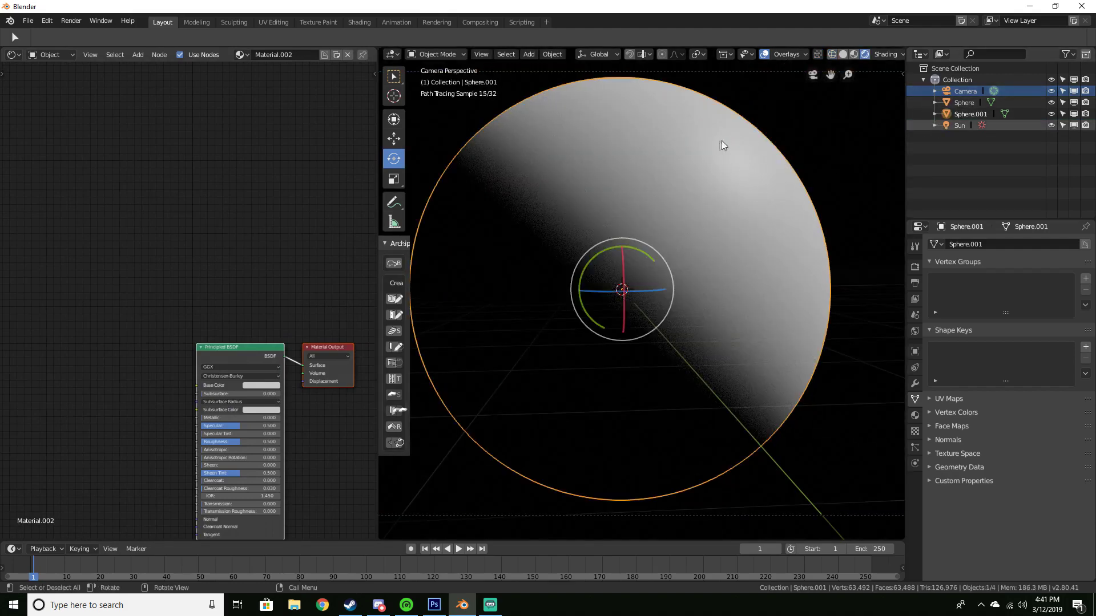
click(1051, 114)
click(1051, 113)
key(z)
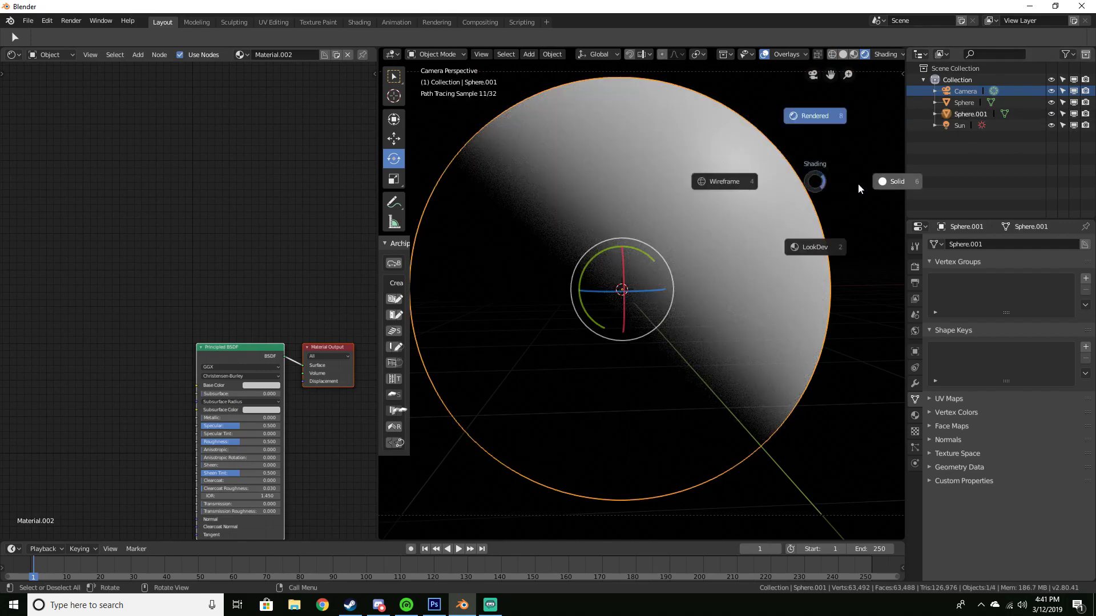
- Back in solid shading, spread out the nodes and add a Transparent BSDF above the Principled BSDF
click(854, 182)
mouse_move(252, 312)
middle_down()
mouse_move(211, 259)
mouse_move(142, 252)
middle_up()
drag(211, 292, 312, 270)
middle_drag(280, 358, 231, 356)
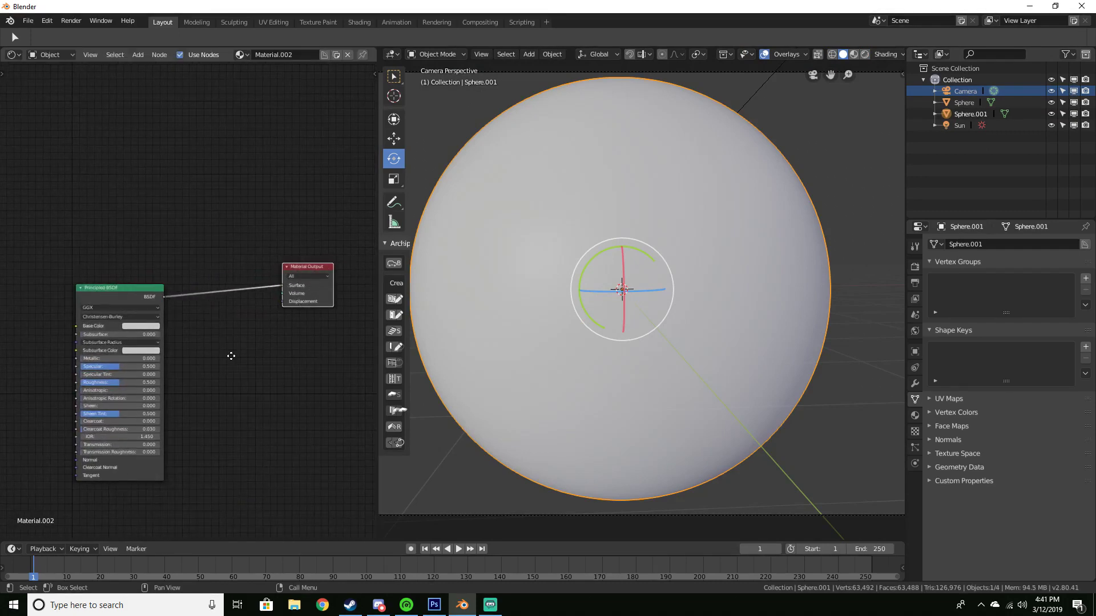
drag(107, 295, 86, 307)
key(shift+a)
click(137, 221)
text(tra)
key(Down)
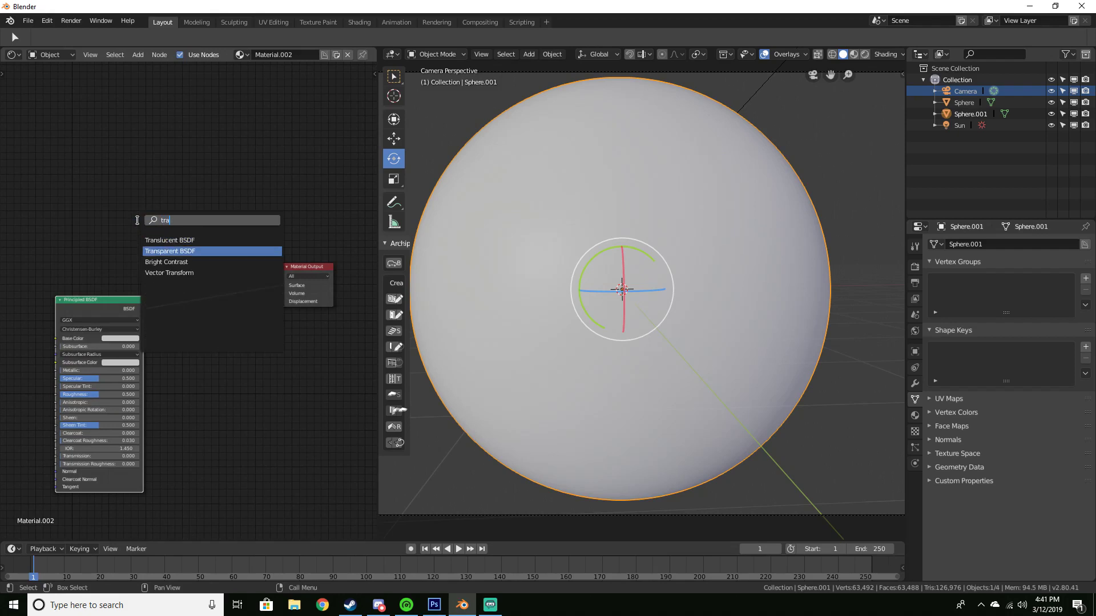
key(Return)
click(161, 239)
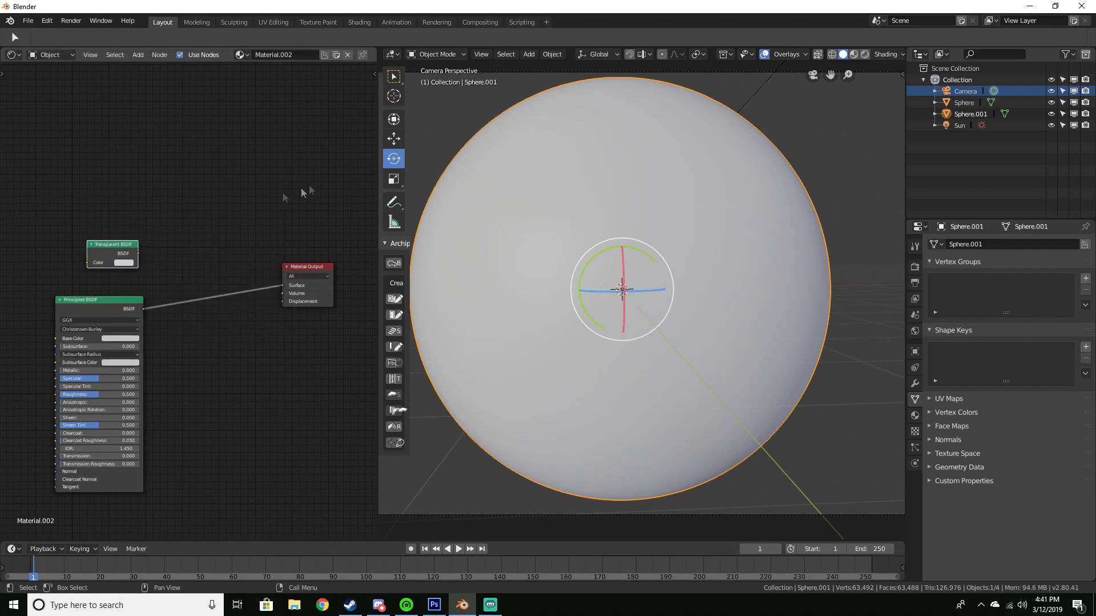
- Insert a Mix Shader before the output and connect the Transparent BSDF to its lower input
key(shift+a)
click(202, 228)
text(mix)
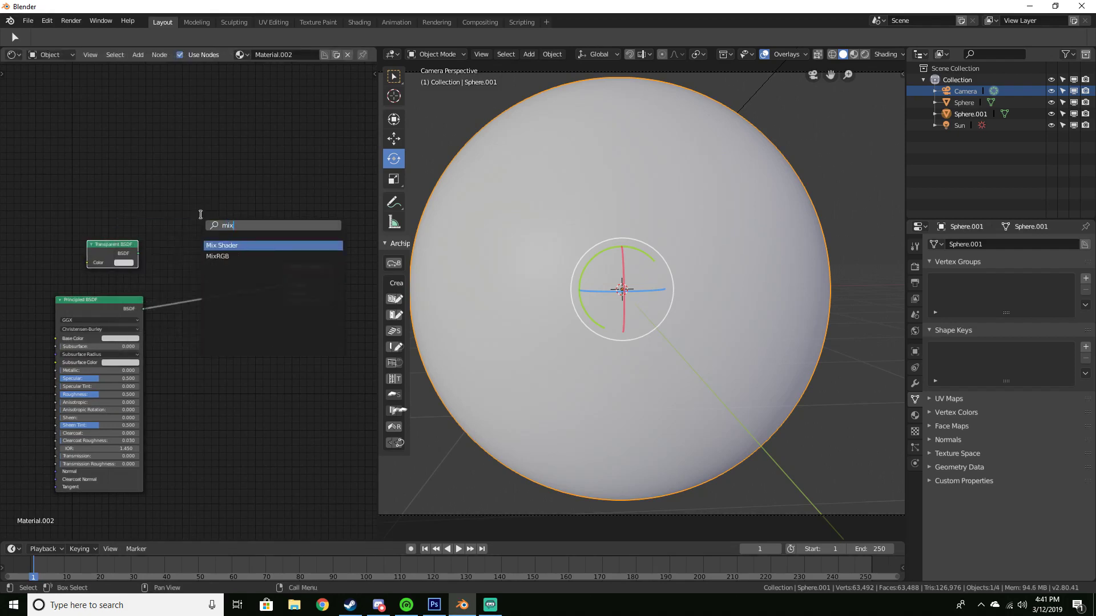
key(Return)
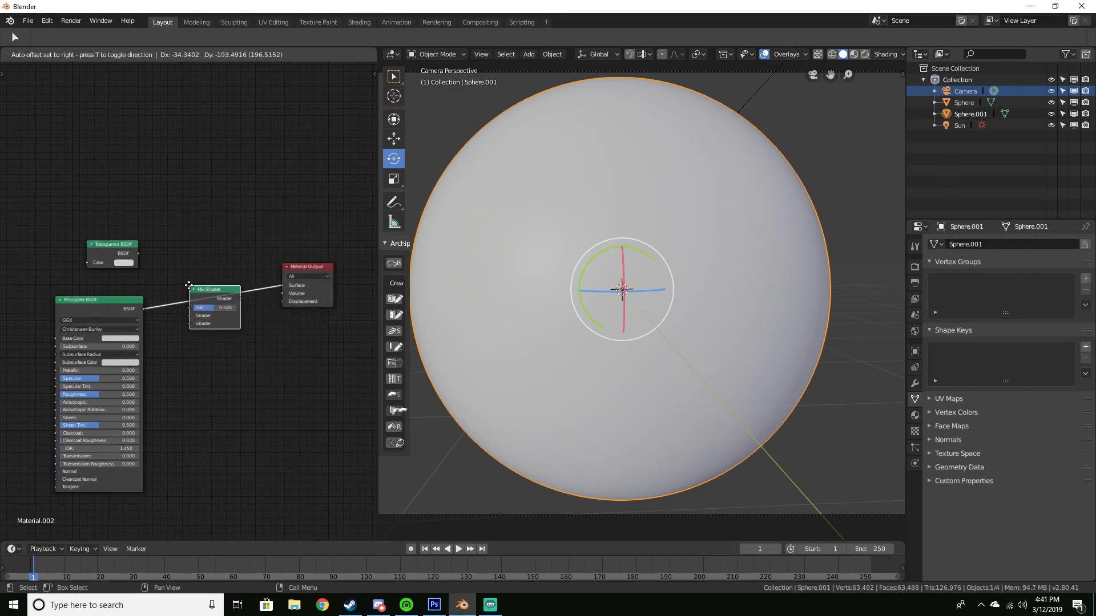
click(189, 285)
middle_drag(200, 260, 217, 261)
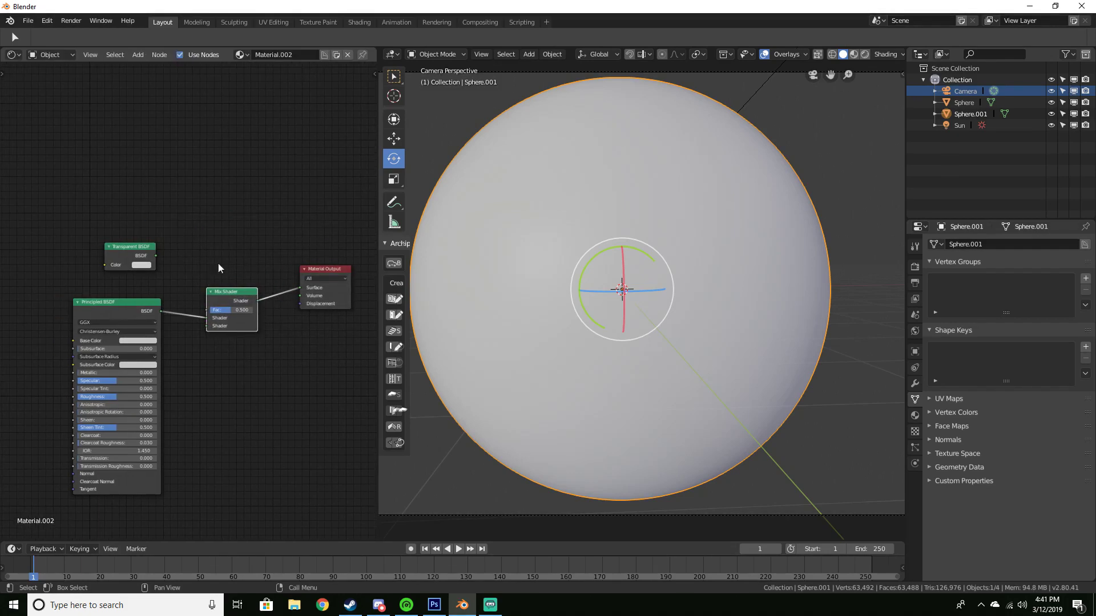
drag(155, 256, 207, 326)
middle_drag(178, 249, 234, 264)
drag(179, 262, 165, 279)
- Add a Layer Weight node driving the Mix Shader factor, with Transparent BSDF in the upper input
key(shift+a)
click(178, 212)
text(layer)
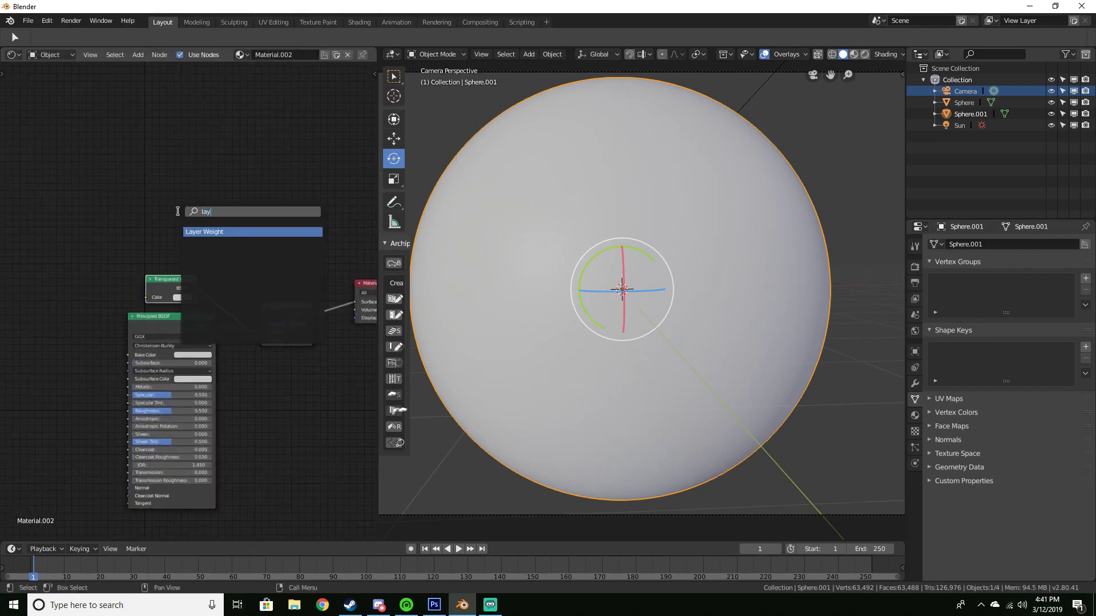
key(Return)
drag(153, 205, 262, 324)
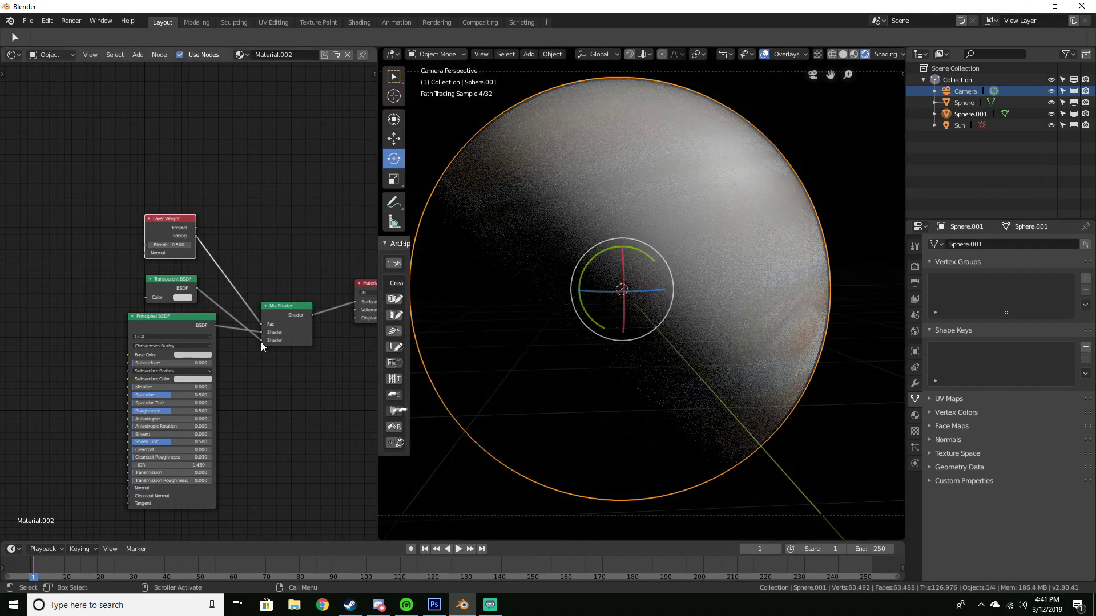
drag(261, 341, 262, 333)
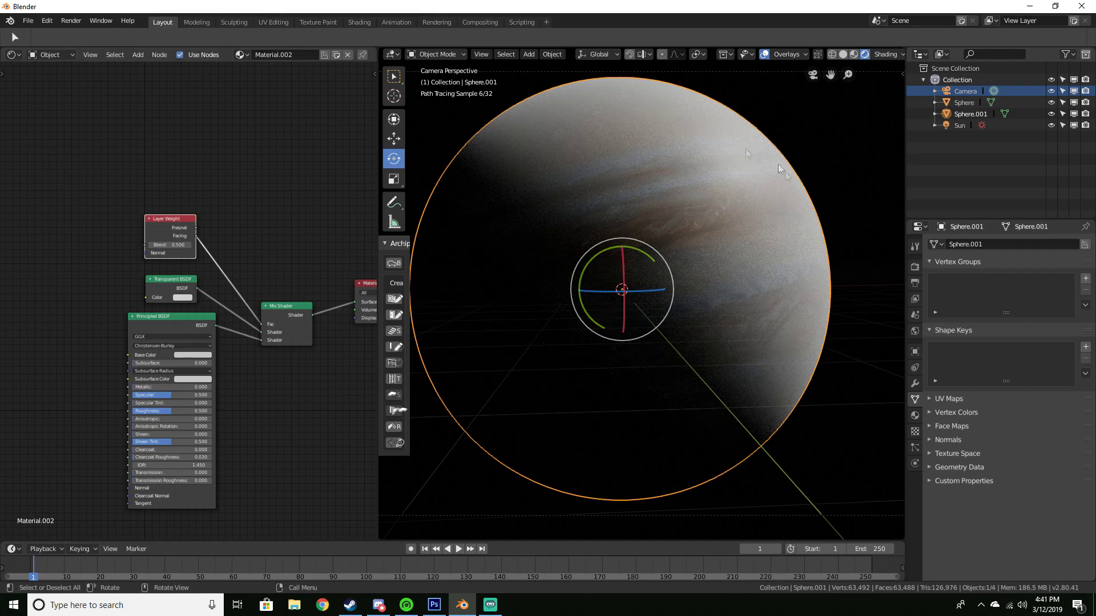
- Reframe the node tree and view the see-through shell from the camera
scroll(289, 379, up, 3)
middle_drag(282, 380, 220, 386)
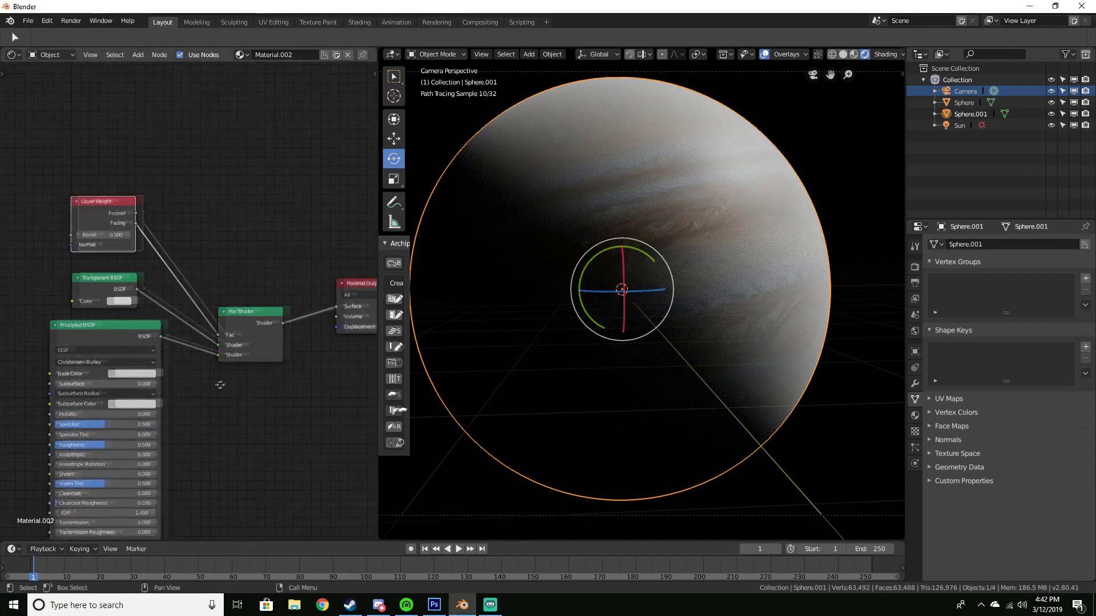
scroll(220, 386, up, 1)
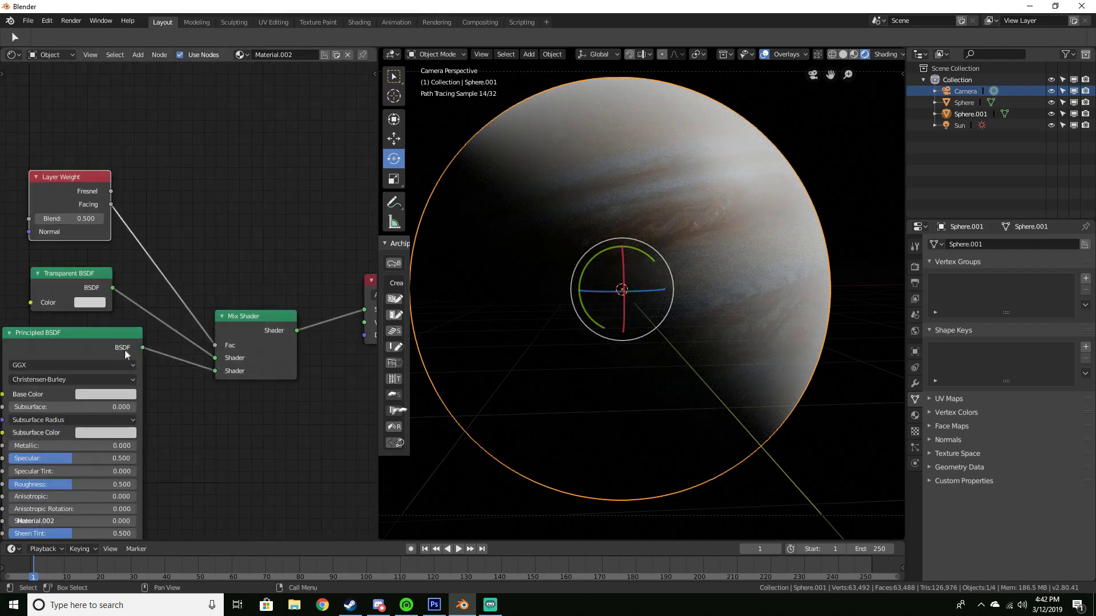
middle_drag(226, 386, 250, 359)
scroll(231, 408, down, 3)
scroll(252, 388, up, 2)
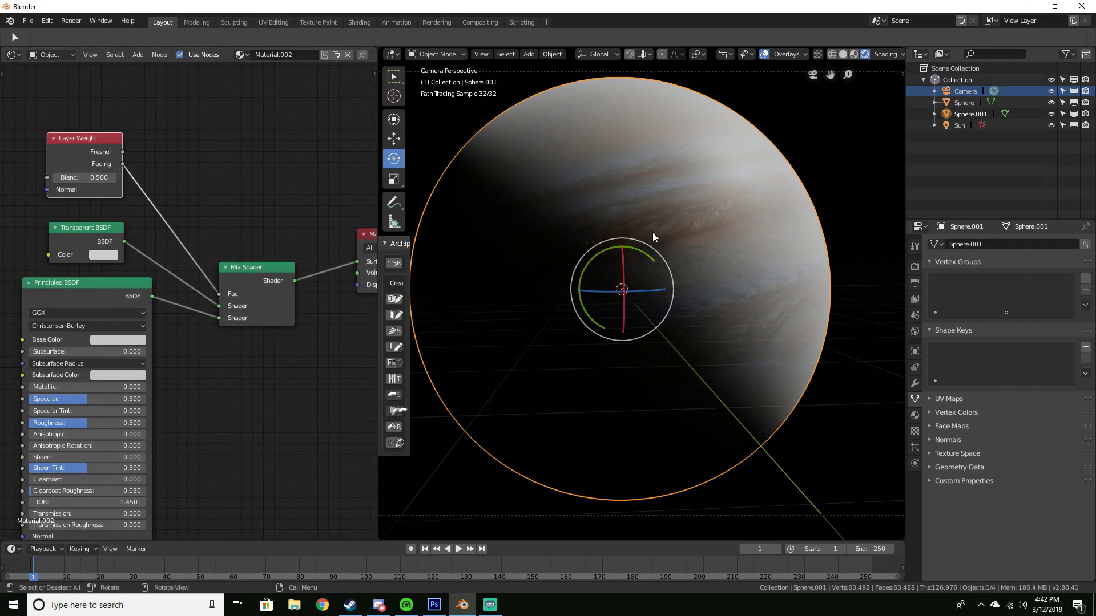
key(KP_0)
key(KP_0)
scroll(675, 226, down, 1)
scroll(676, 225, down, 3)
- Deselect everything, hide overlays, and set the Layer Weight blend to 0.2
scroll(683, 264, up, 1)
key(alt+a)
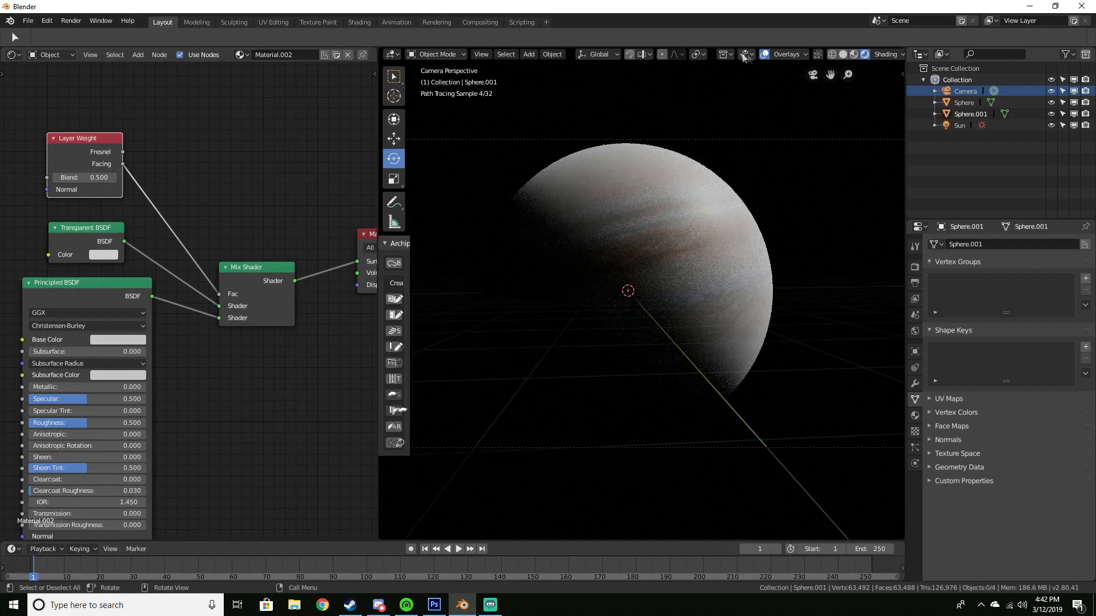
click(762, 55)
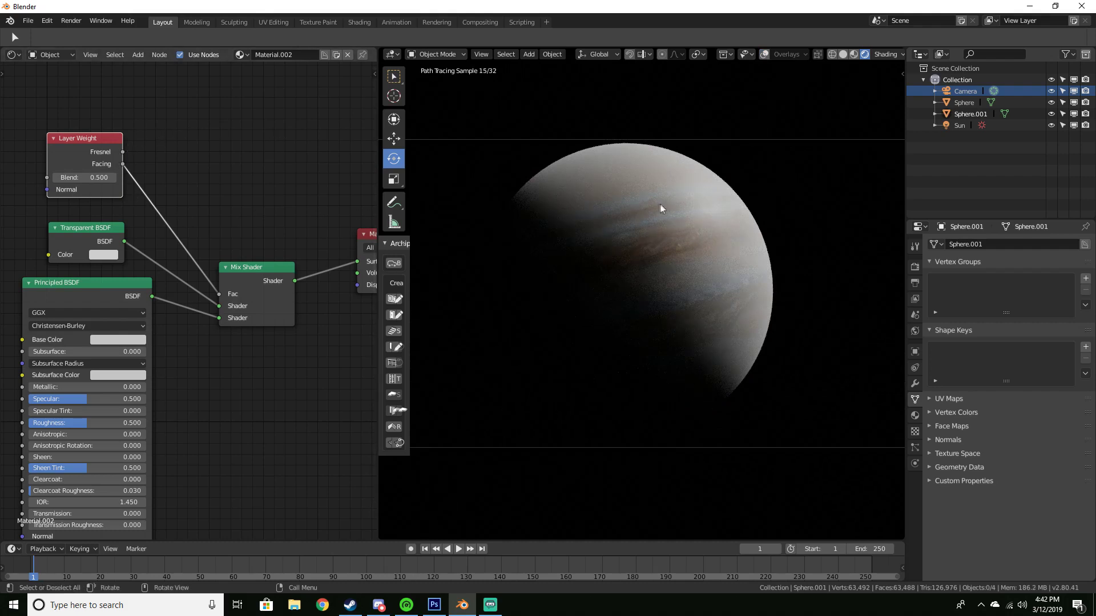
click(104, 179)
text(.2)
key(Return)
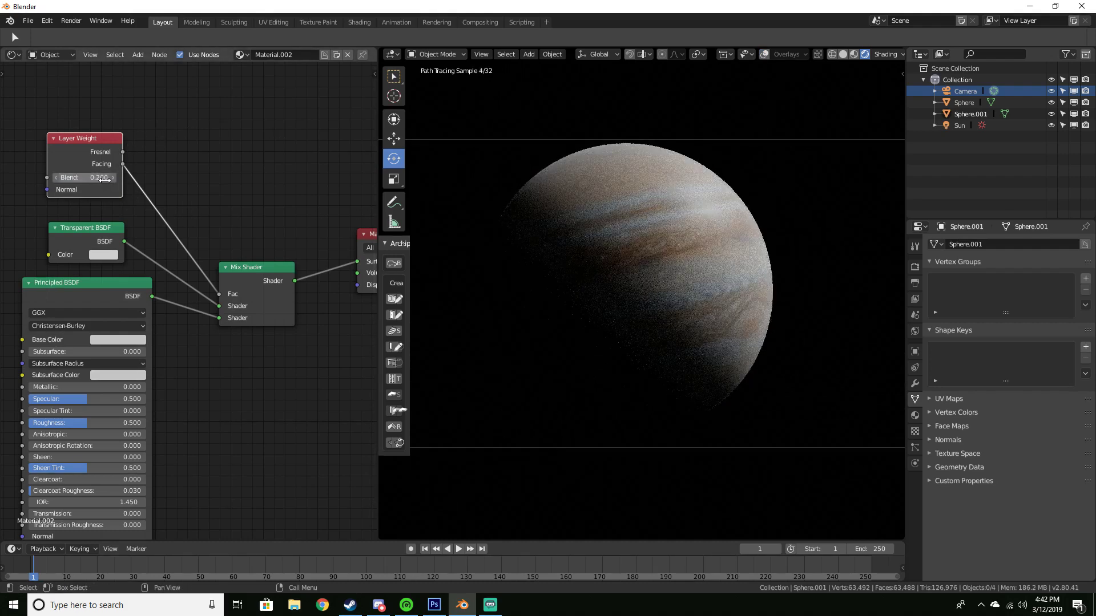
- Try a Layer Weight blend of 0.1, then set it back to 0.2
click(104, 179)
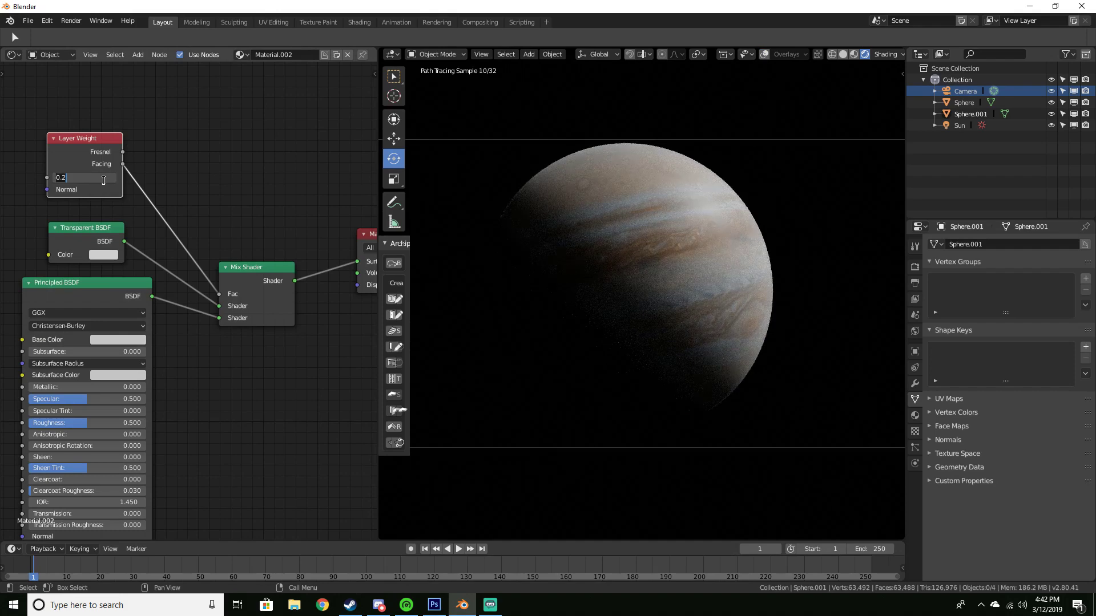
text(.1)
key(Return)
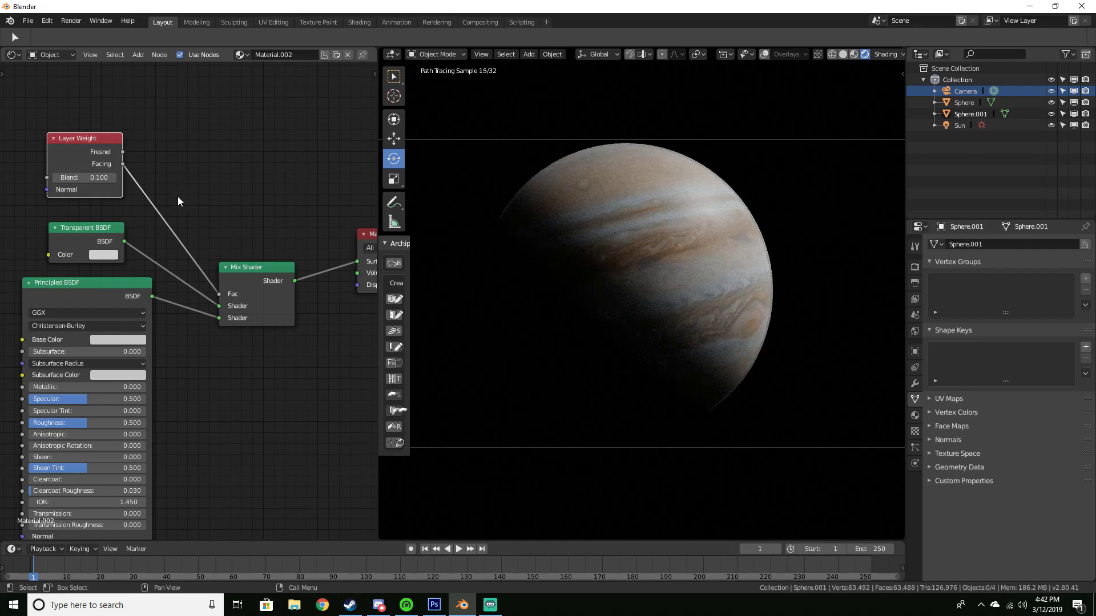
click(97, 182)
text(.2)
key(Return)
- Switch the viewport to solid shading, select the Jupiter sphere, and show overlays again
key(z)
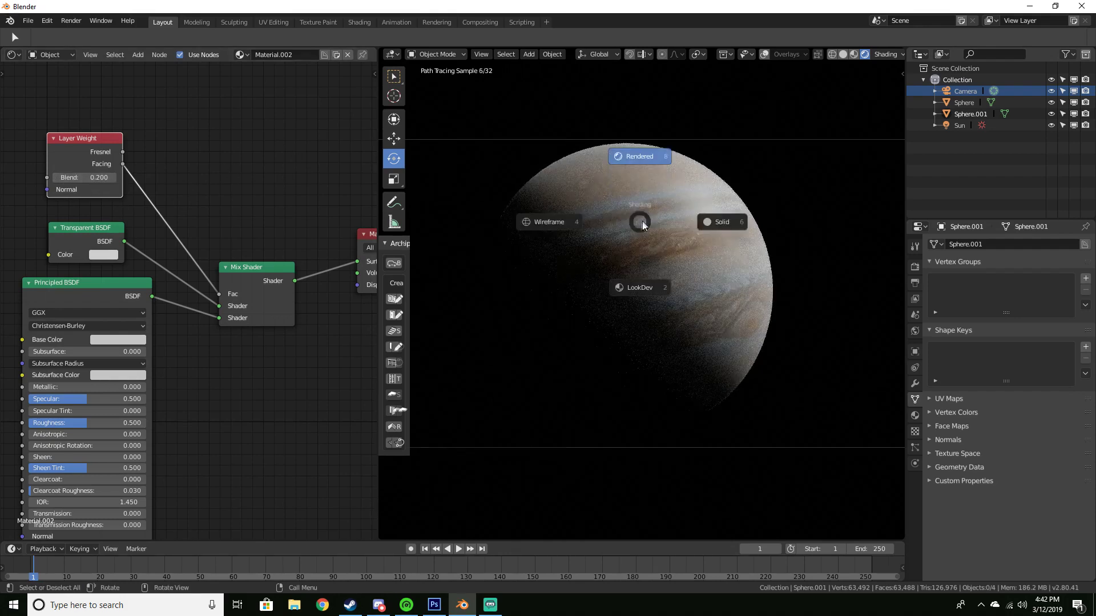
click(684, 214)
click(686, 213)
click(763, 54)
- Scale the atmosphere shell sphere in wireframe view, then deselect it
click(698, 196)
key(z)
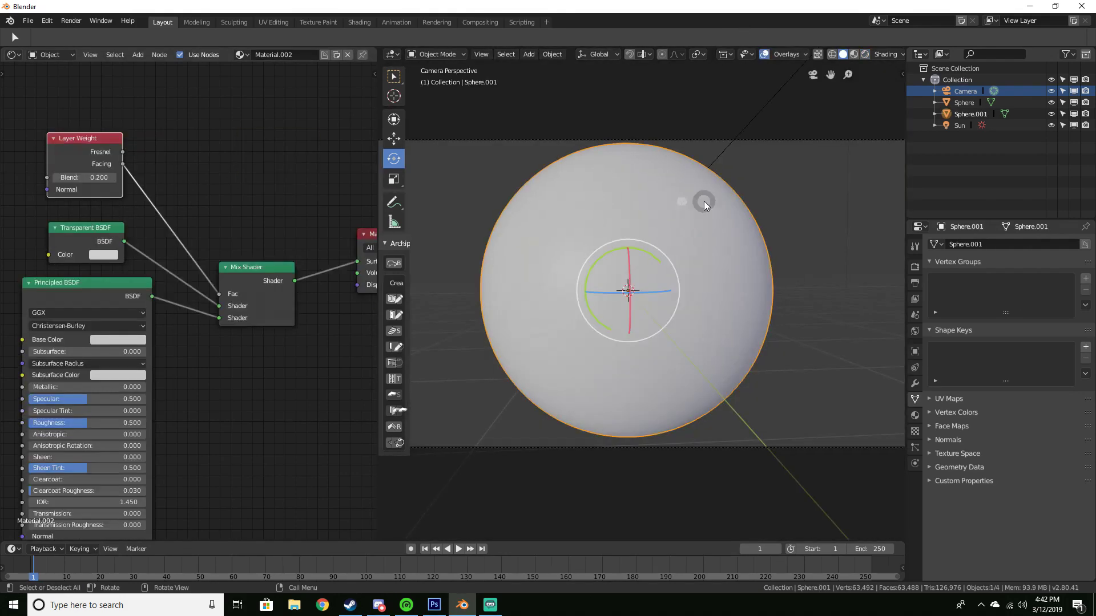
click(628, 202)
key(s)
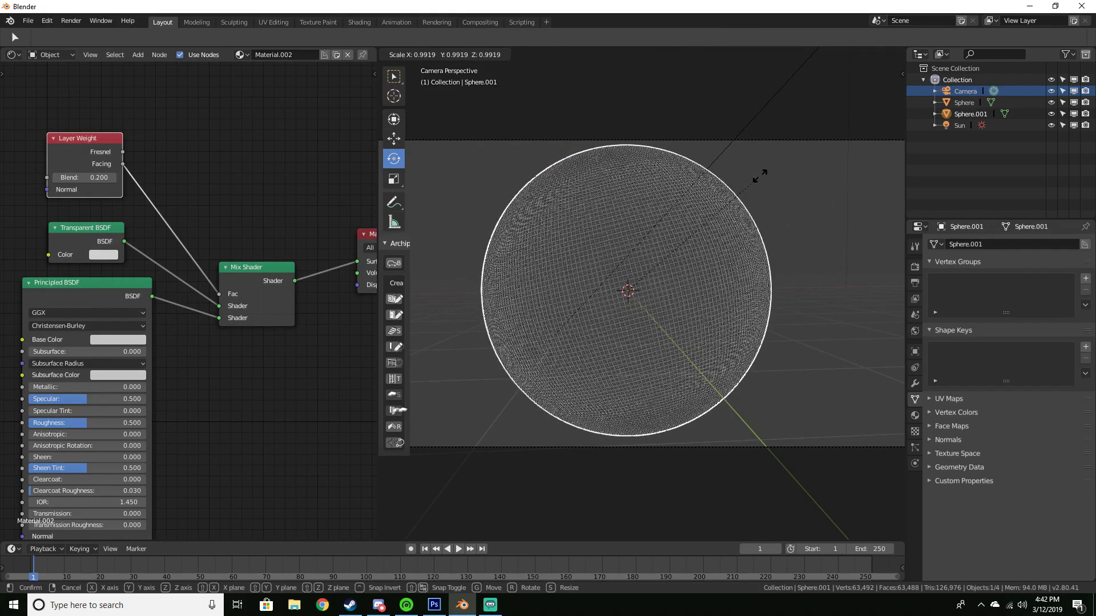
click(759, 177)
click(752, 198)
- Preview without overlays, toggling the Sphere.001 shell's visibility to compare Jupiter with and without it
key(z)
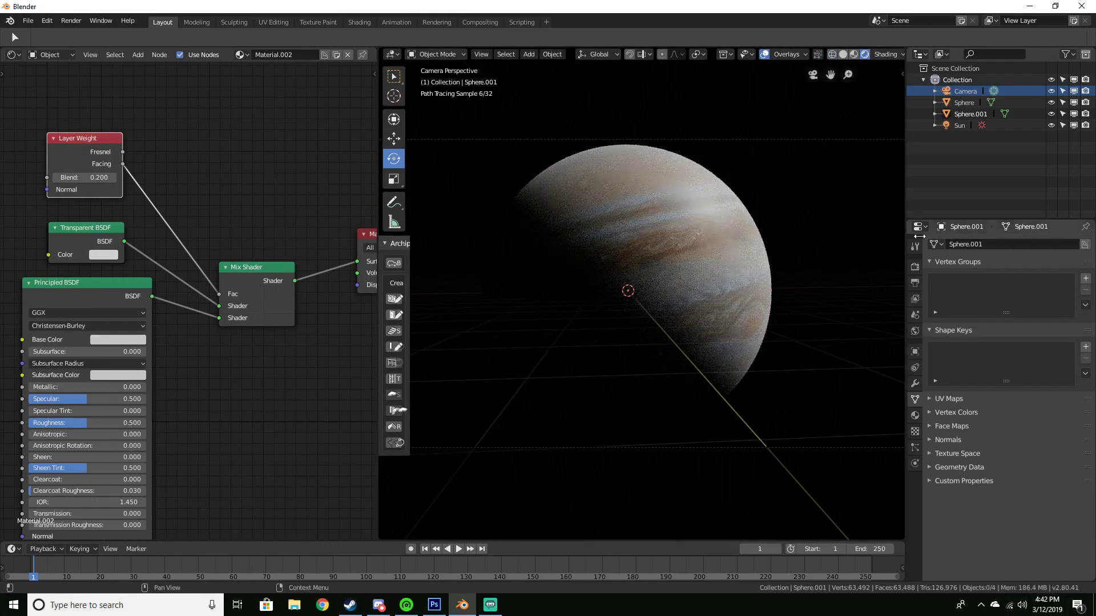
click(764, 54)
scroll(758, 193, down, 1)
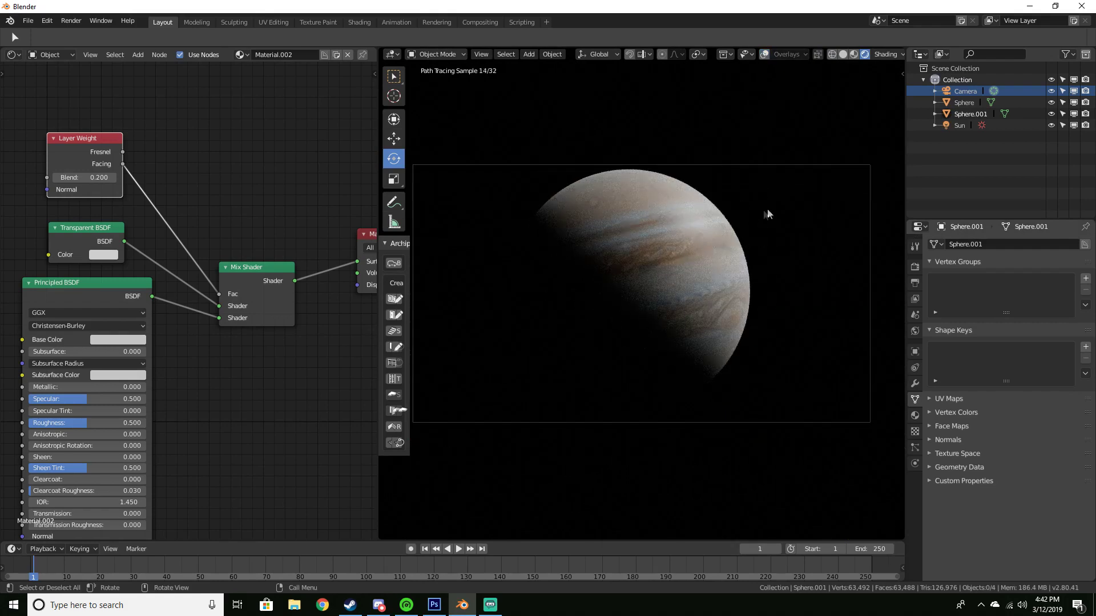
click(1053, 114)
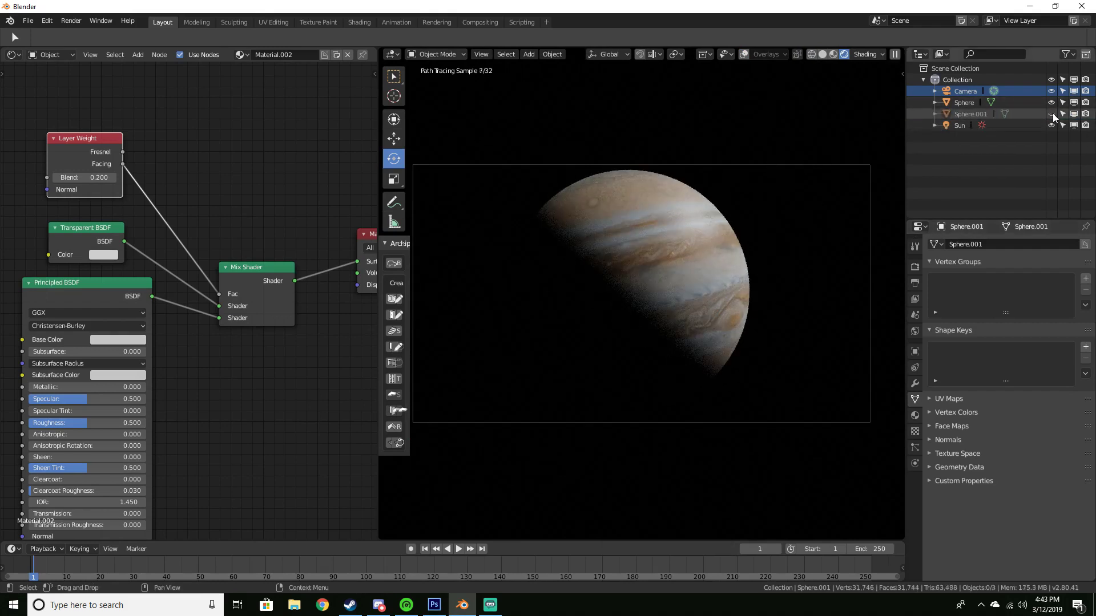
click(1053, 113)
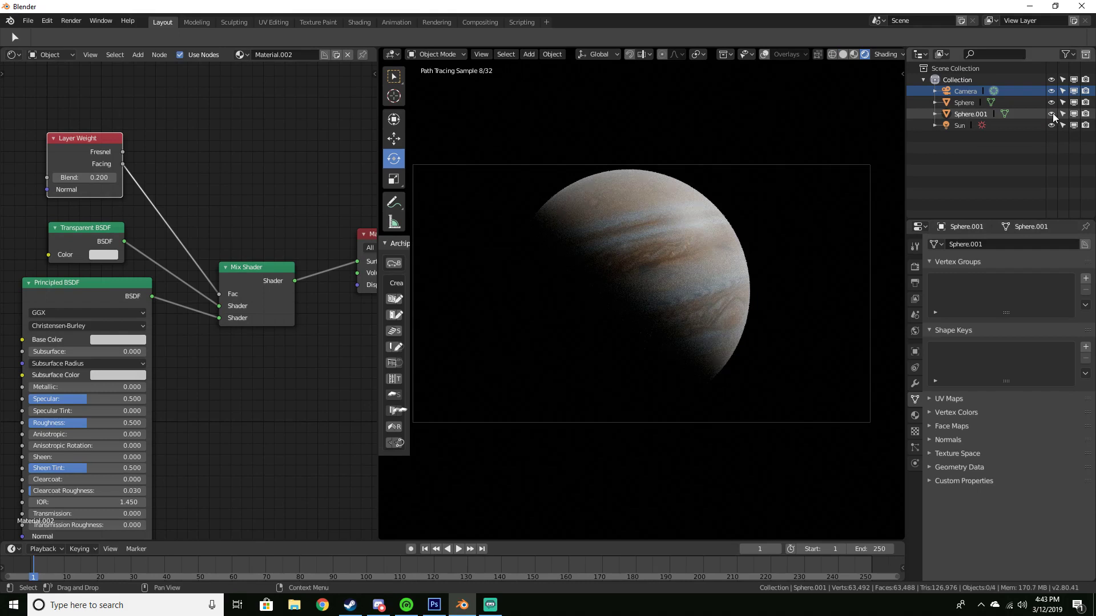
click(1053, 114)
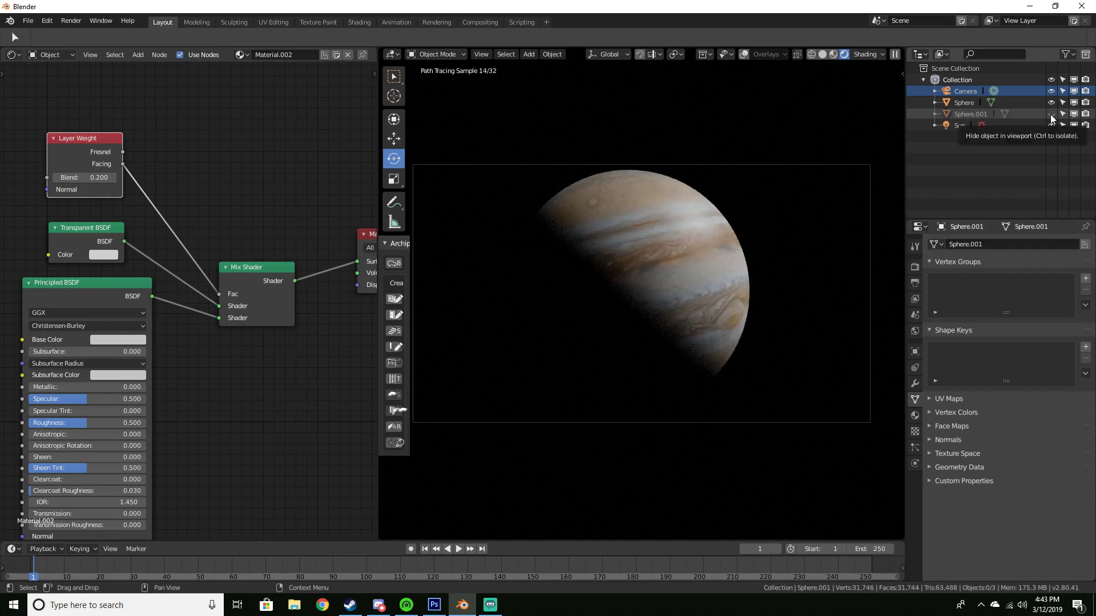
click(1050, 114)
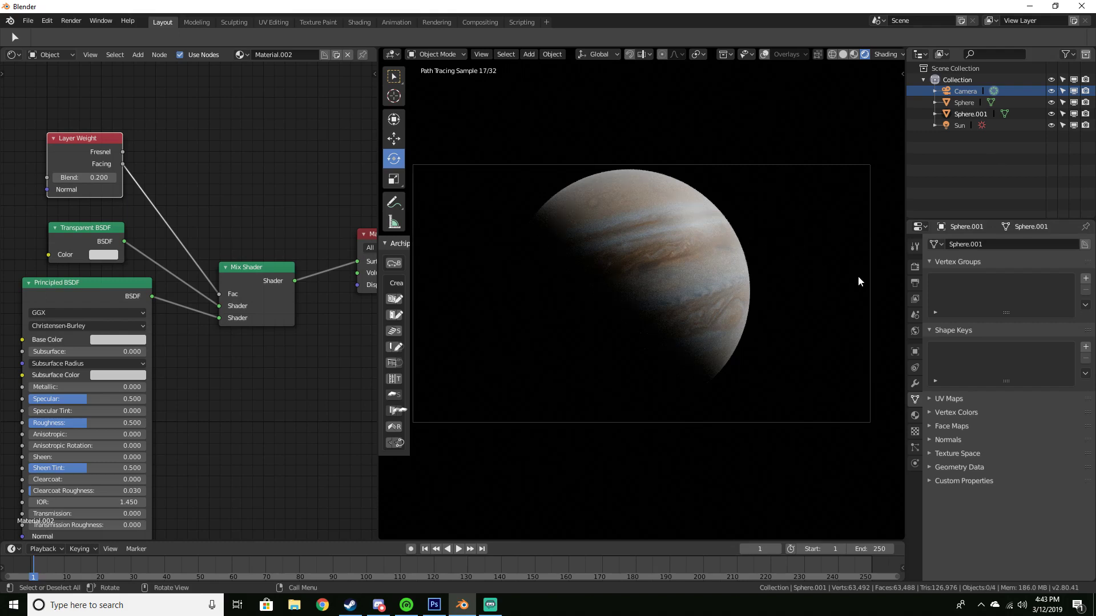
- Set the Color Management Look to Very High Contrast in Render properties
click(913, 268)
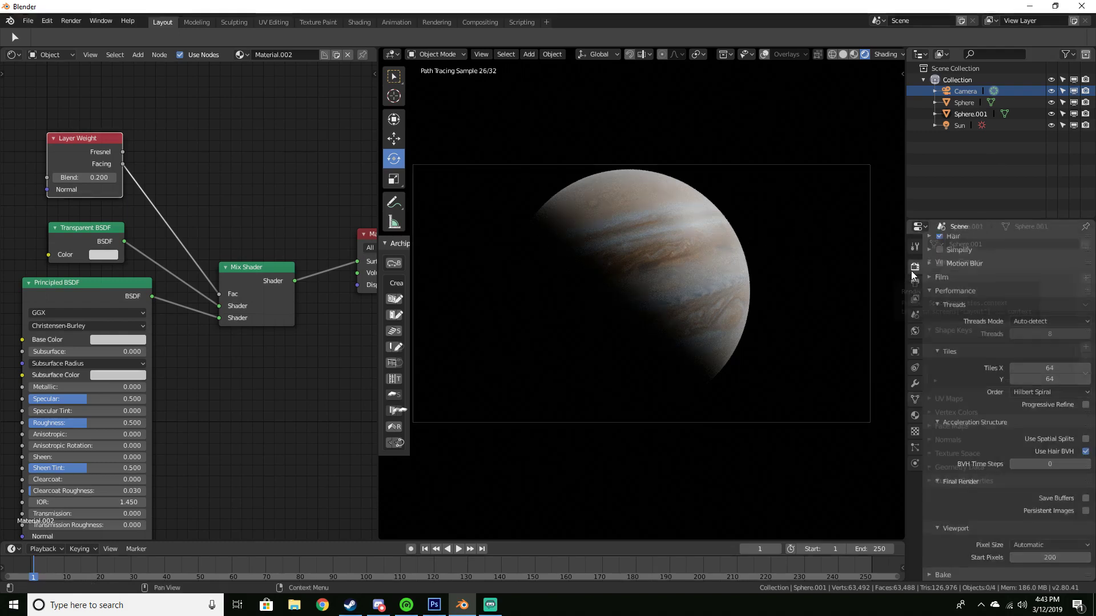
click(937, 292)
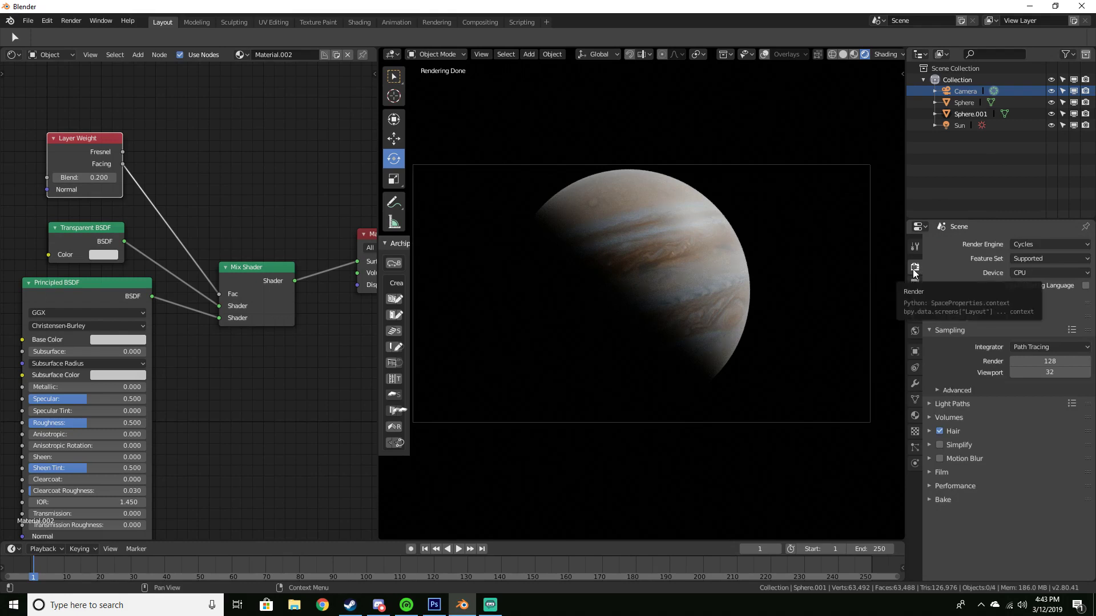
click(940, 302)
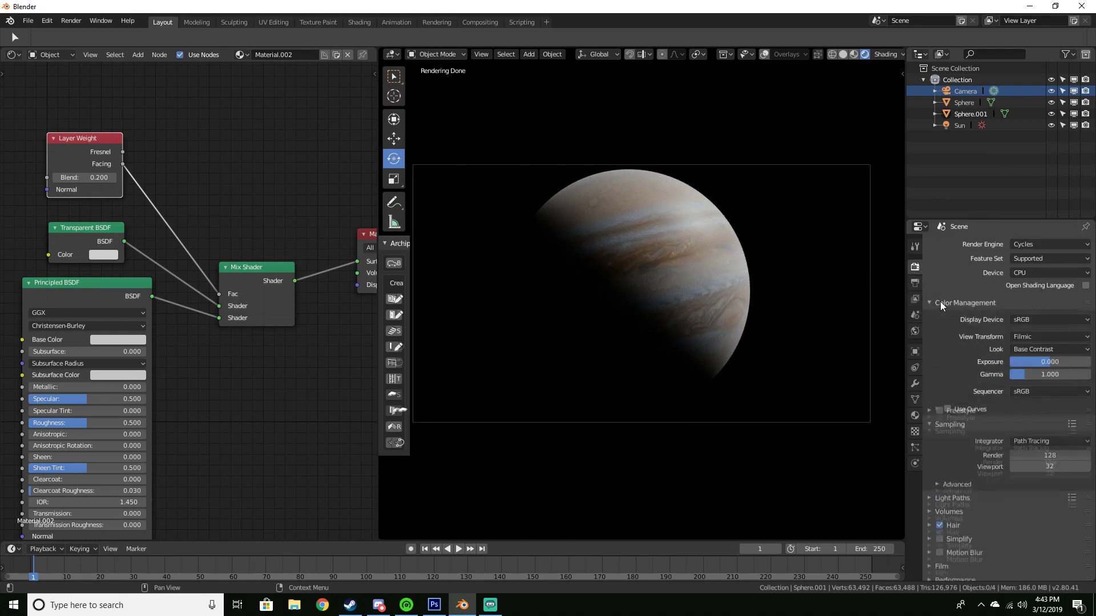
click(1038, 354)
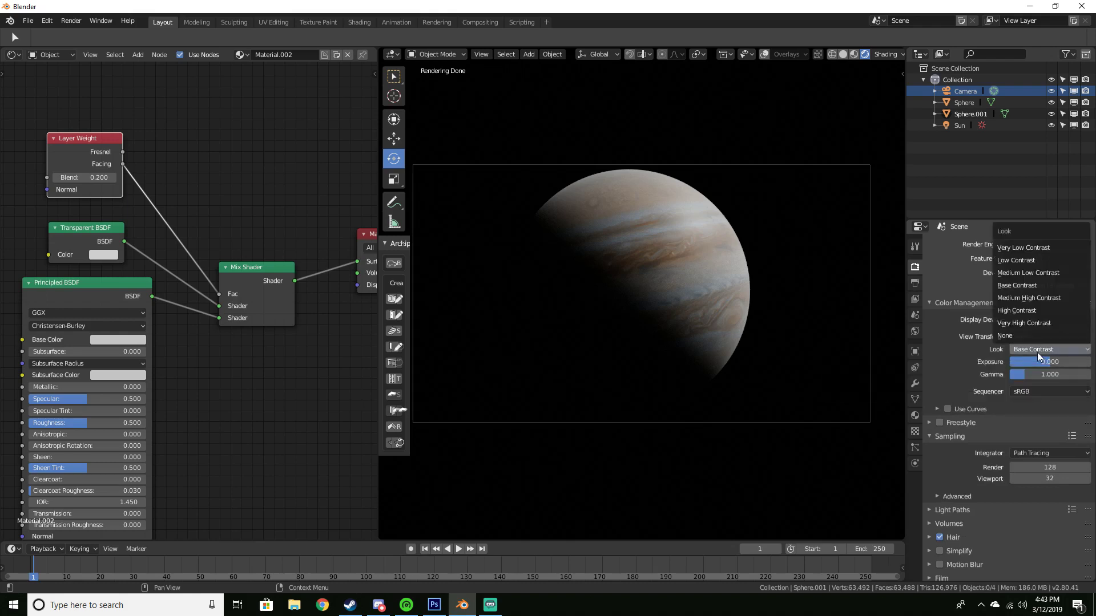
click(1032, 321)
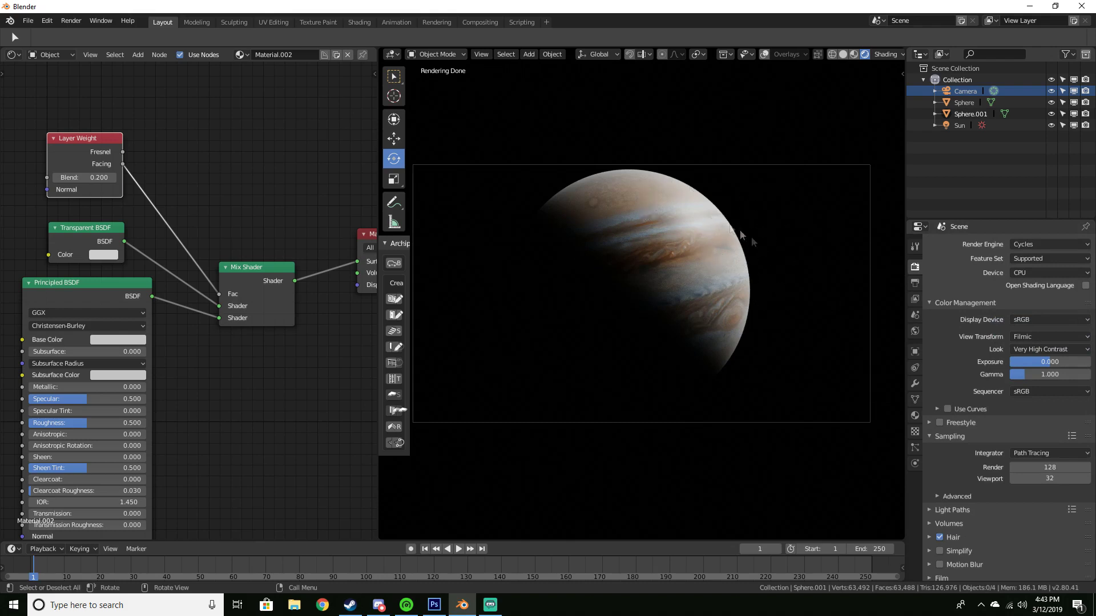
- Review the output dimensions and file format, then return to the render settings
scroll(769, 262, up, 2)
scroll(769, 266, down, 2)
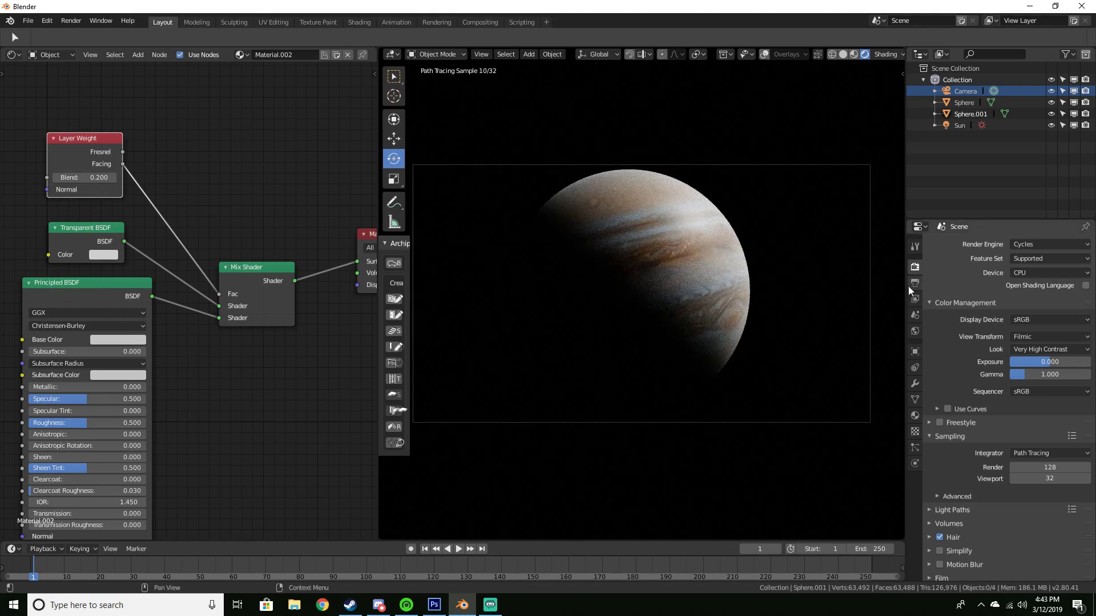
click(910, 286)
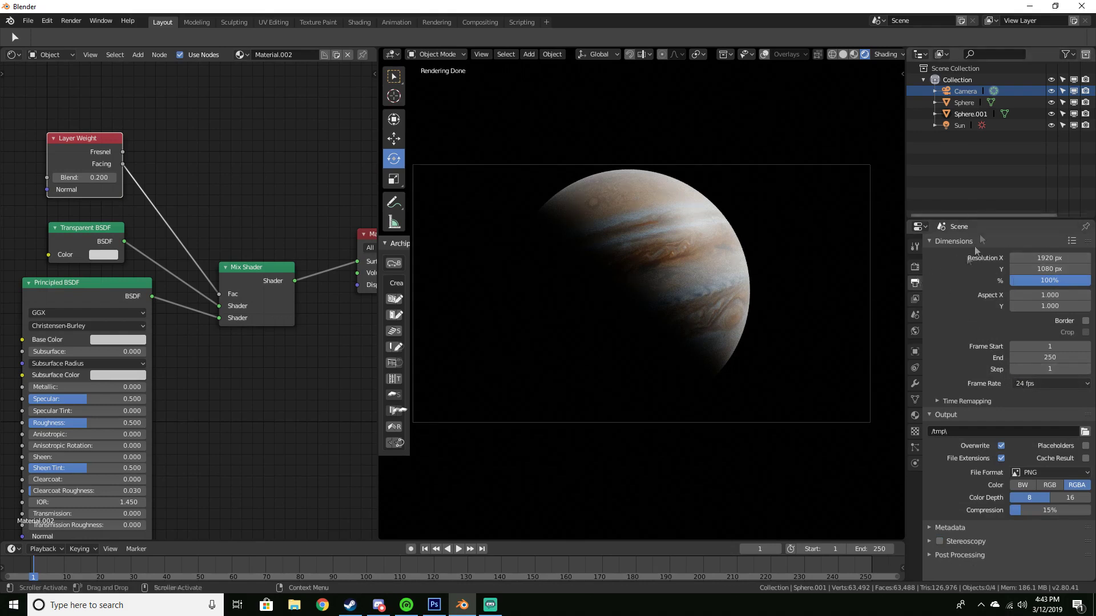
click(915, 266)
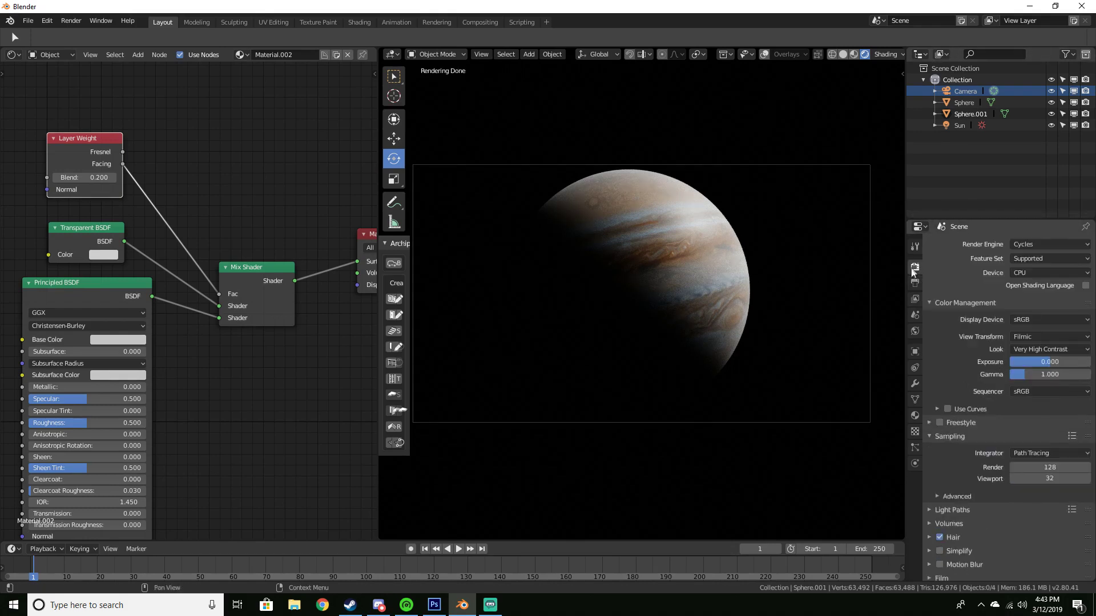
click(1046, 272)
- Set the render device to GPU Compute with 300 render samples
click(1040, 249)
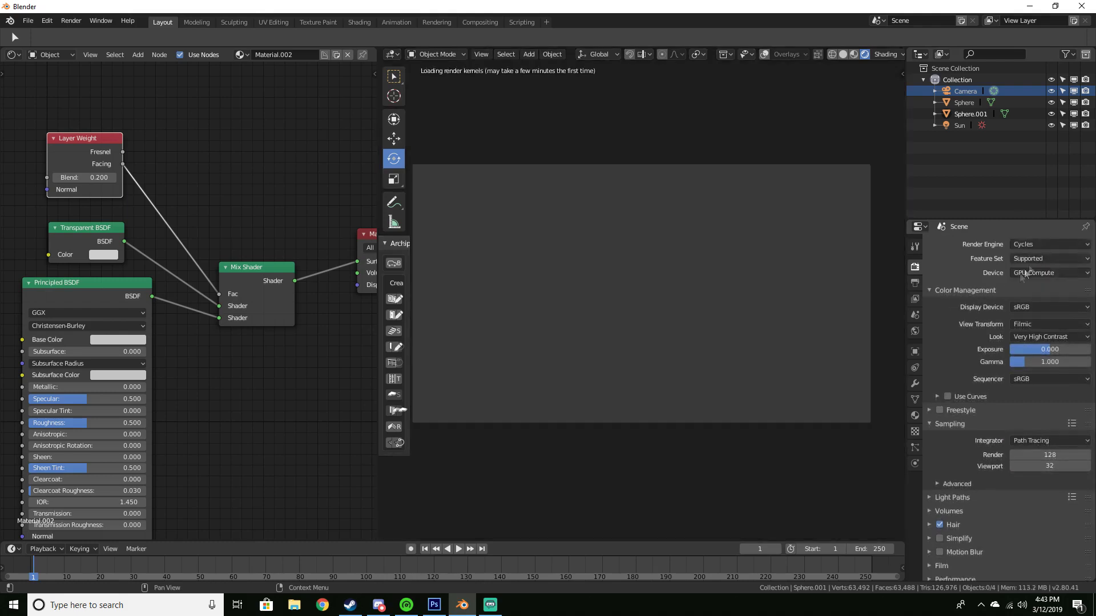
scroll(988, 291, down, 1)
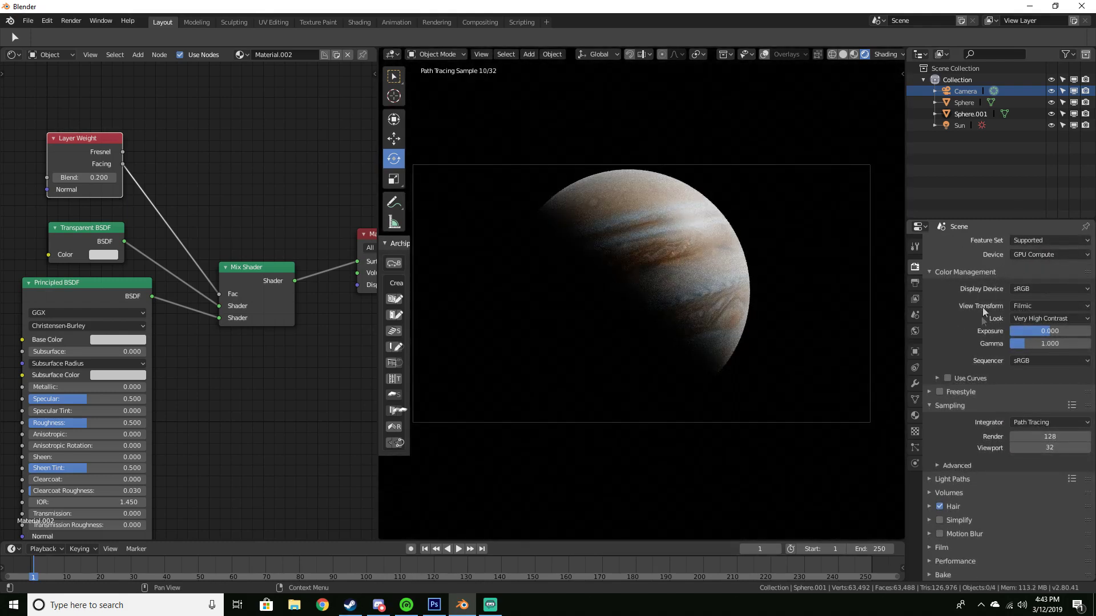
click(1025, 436)
text(3)
key(Return)
- Set the Performance tile size to 256 × 256
click(951, 480)
click(951, 480)
click(947, 561)
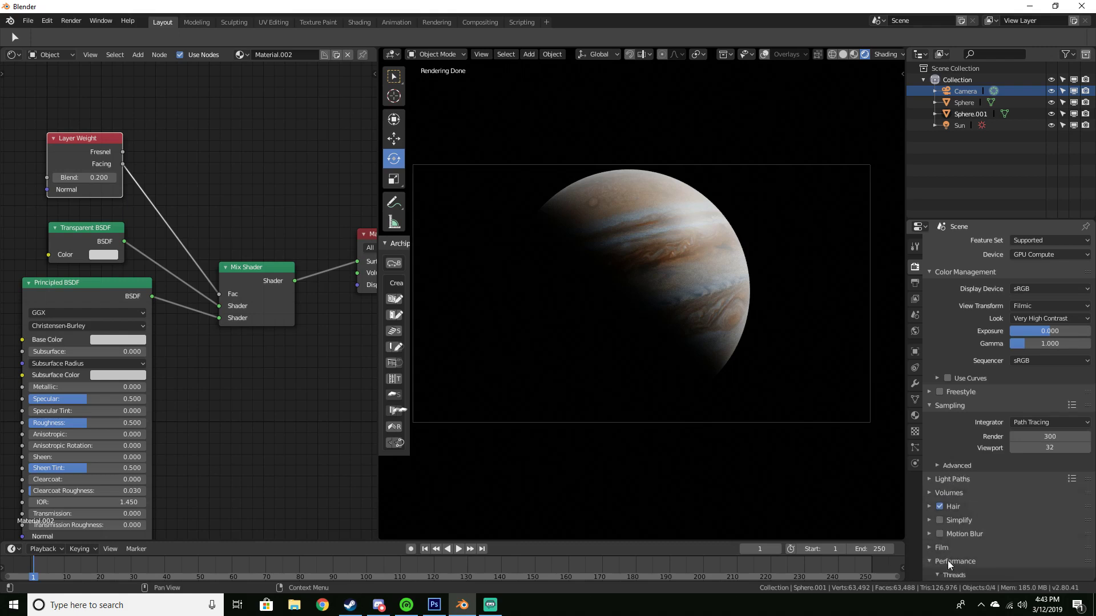
scroll(947, 560, down, 8)
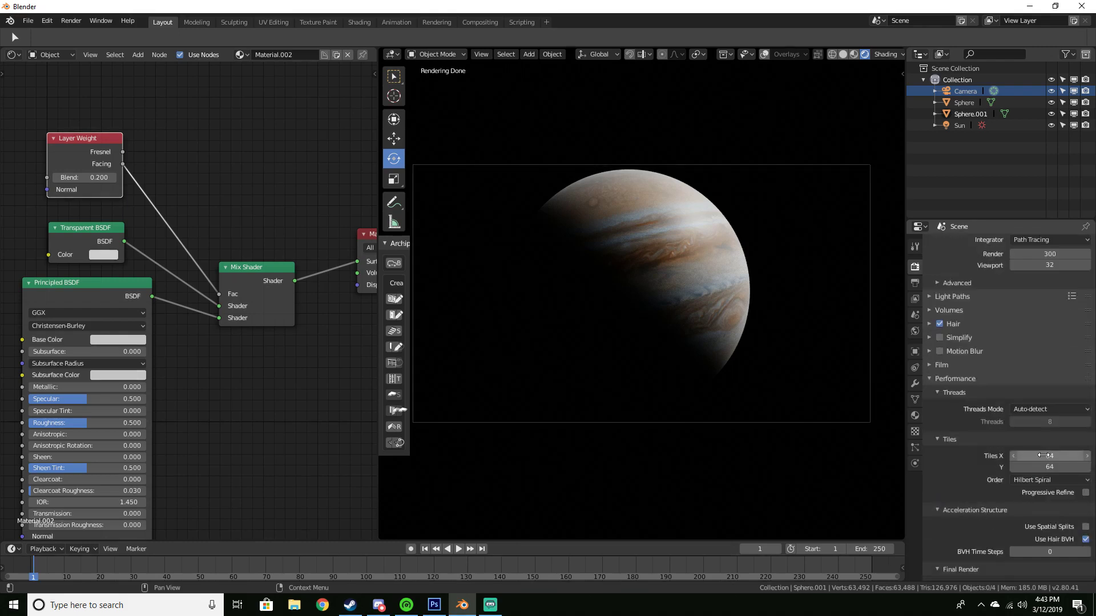
click(1044, 455)
text(25)
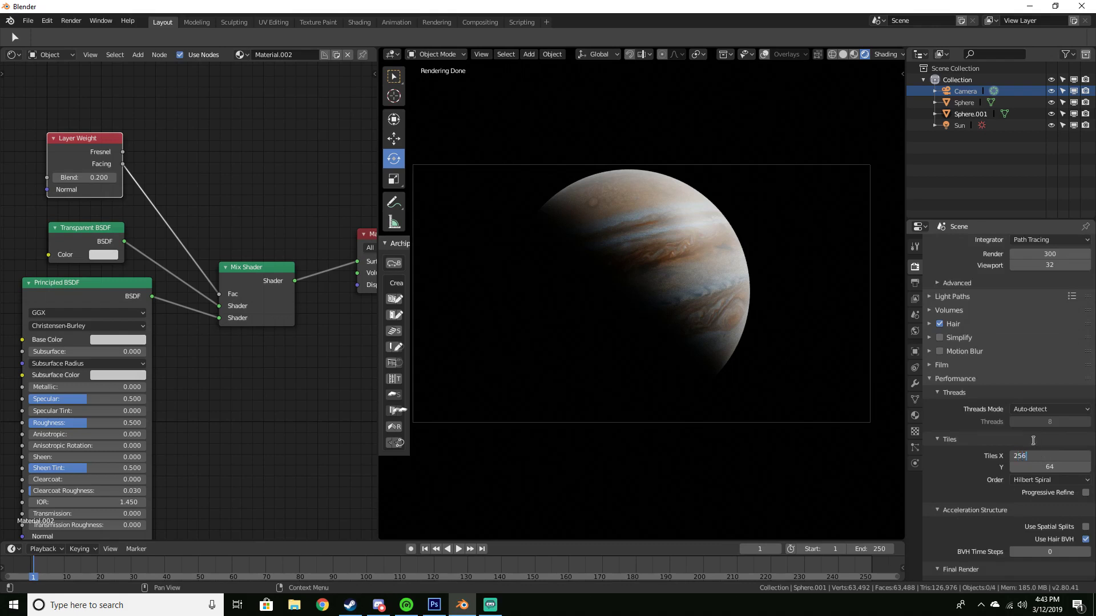
click(1031, 466)
text(256)
key(Return)
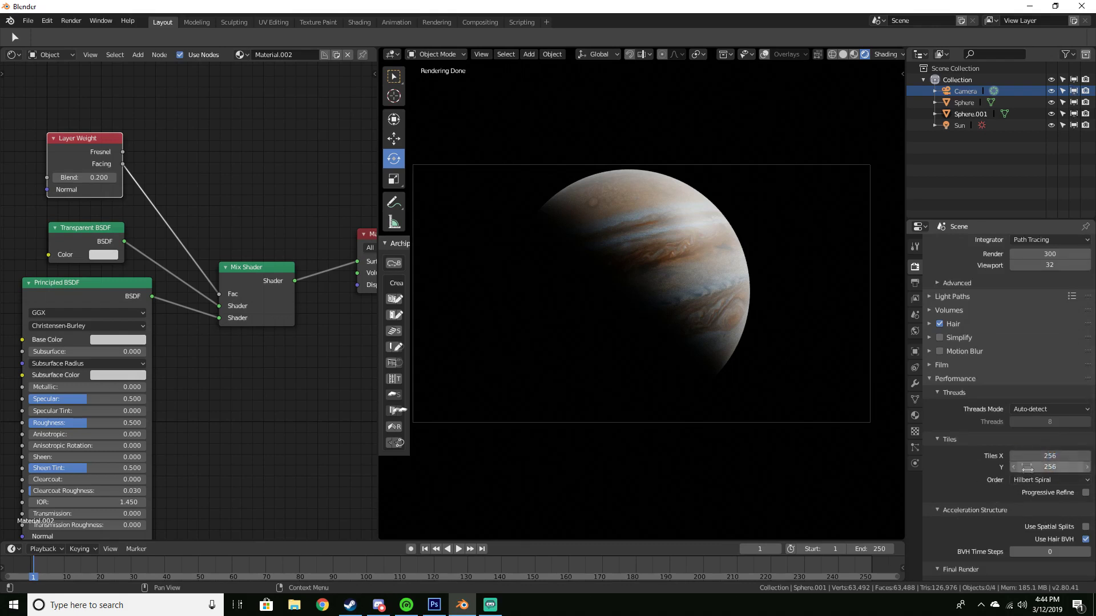
- Enable Denoising in View Layer properties and render the final image with F12
click(915, 283)
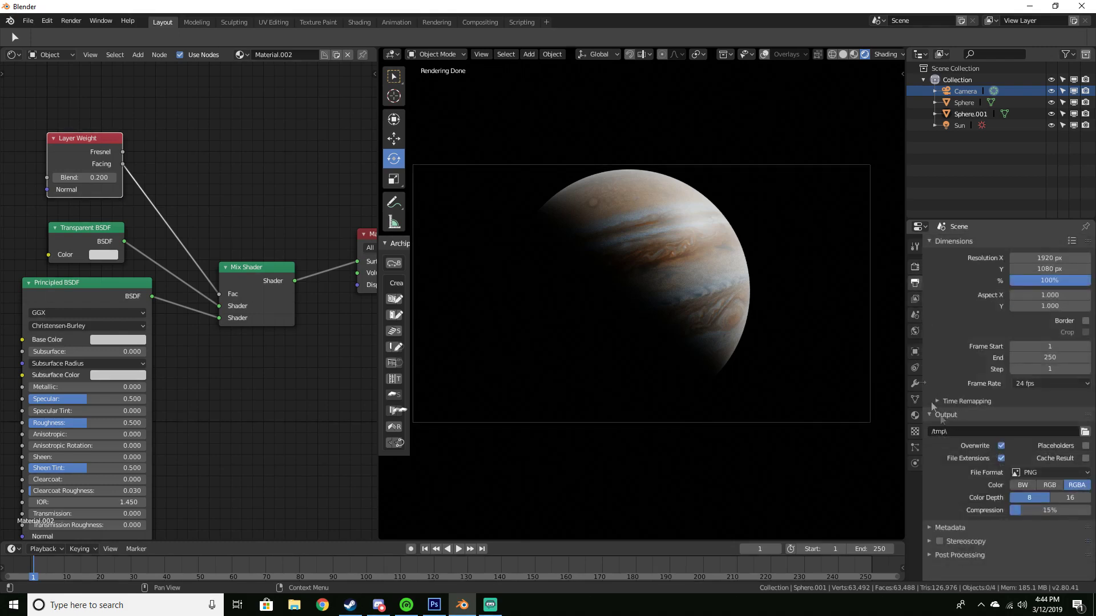
click(915, 299)
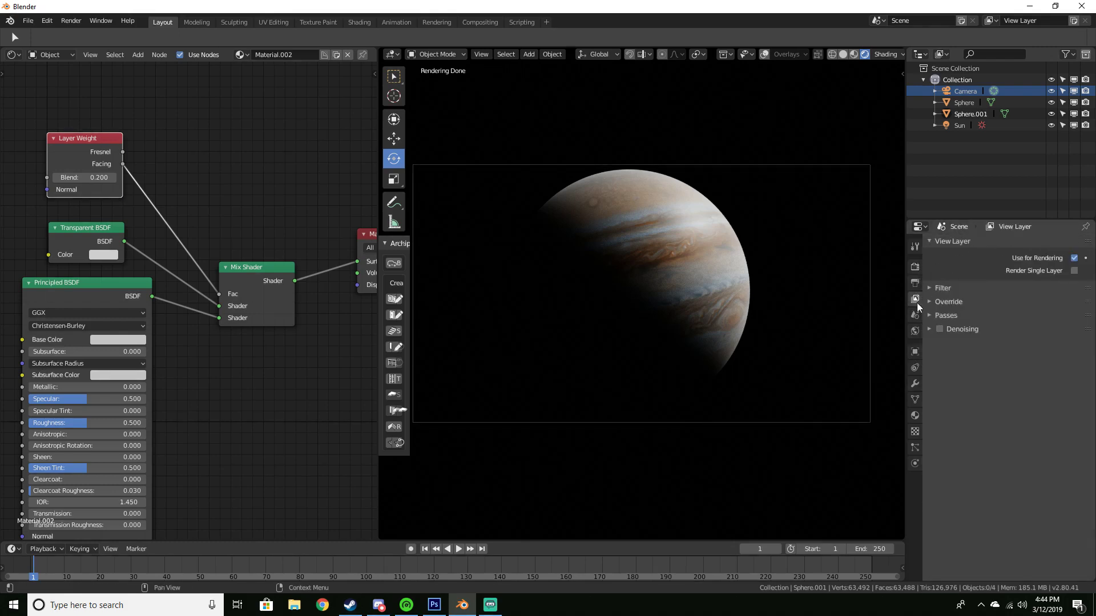
click(940, 329)
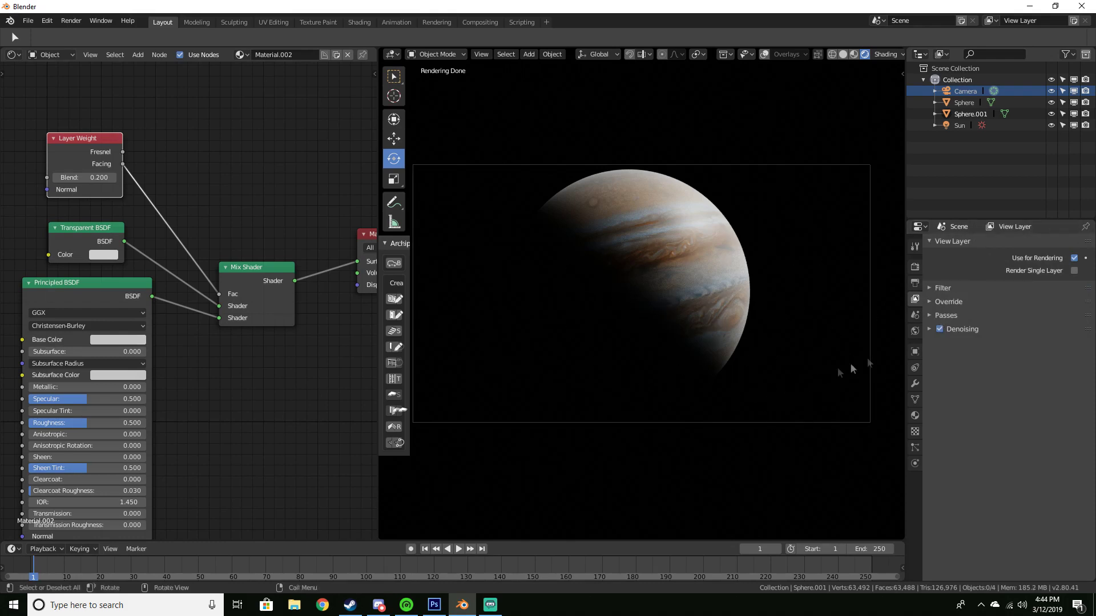
click(915, 266)
scroll(965, 323, up, 5)
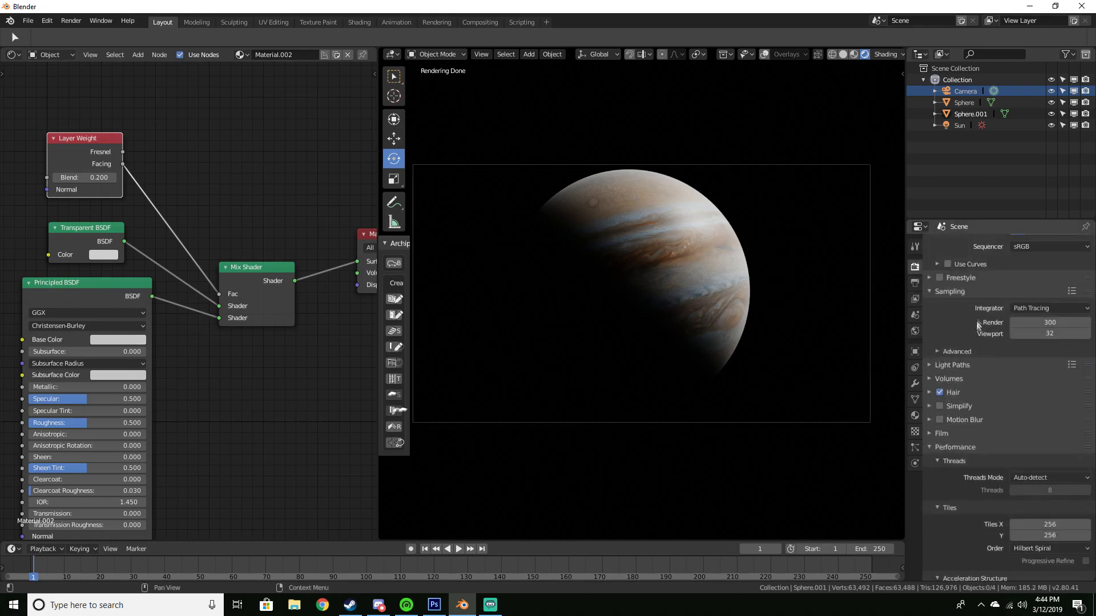
key(F12)
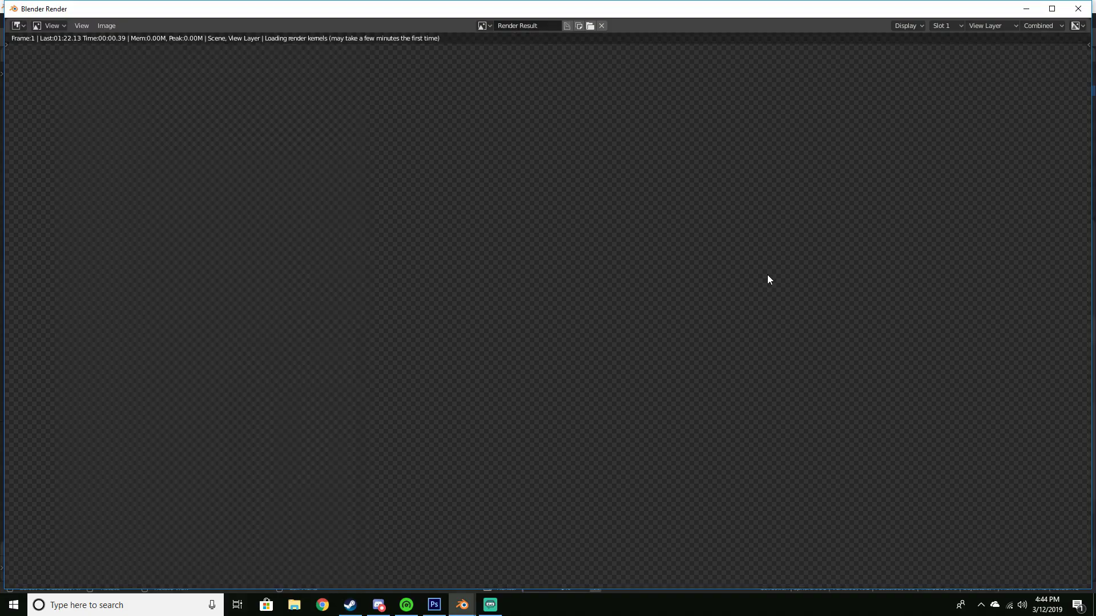
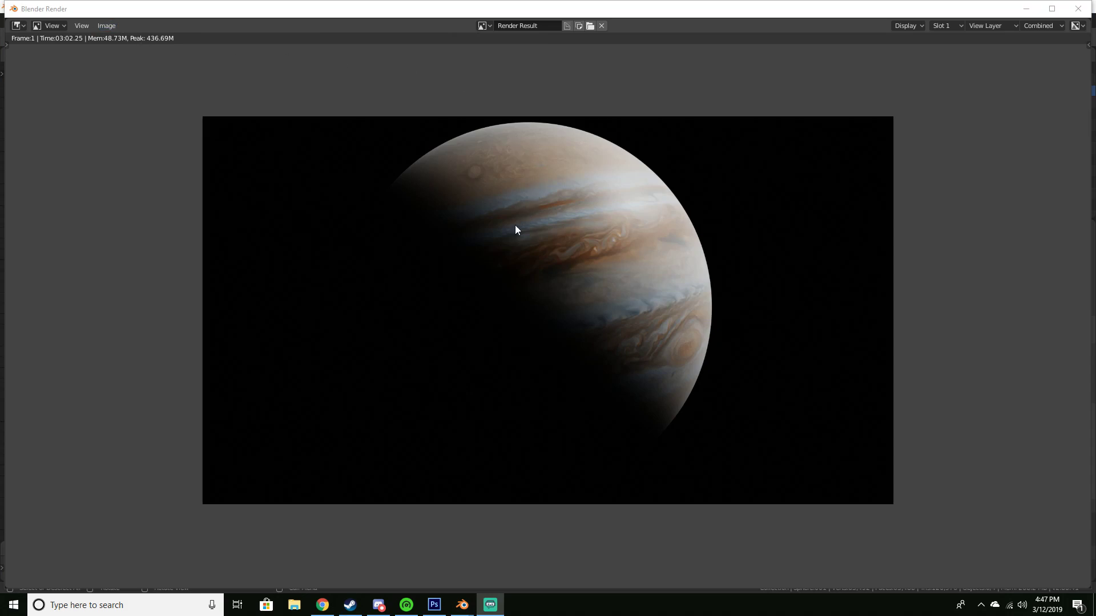
- Inspect the finished 300-sample Jupiter render, then close the render window
scroll(638, 341, down, 2)
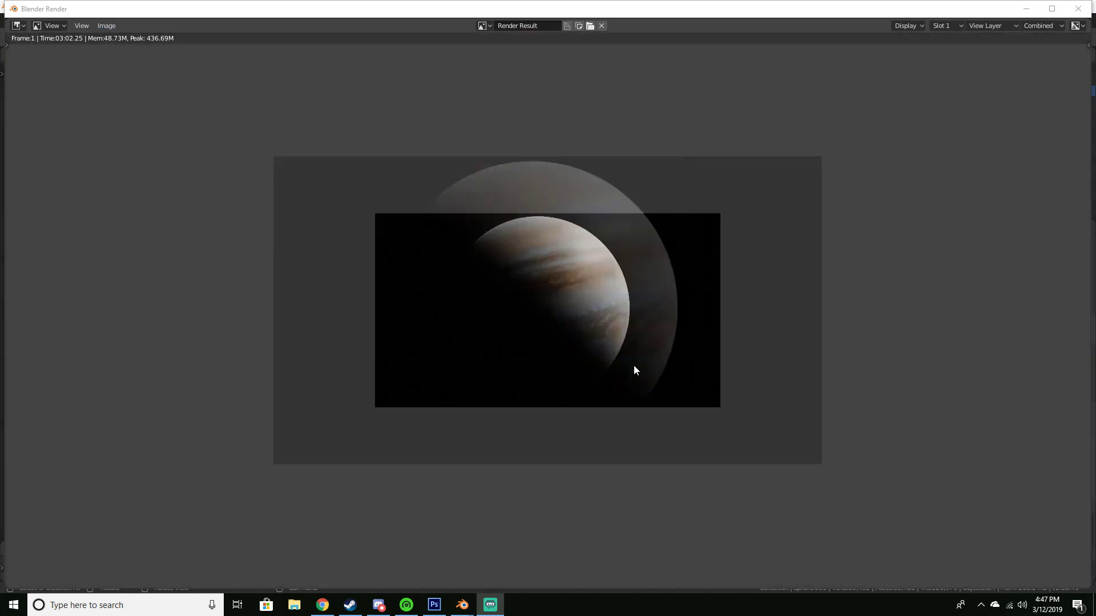
scroll(632, 362, up, 3)
key(Escape)
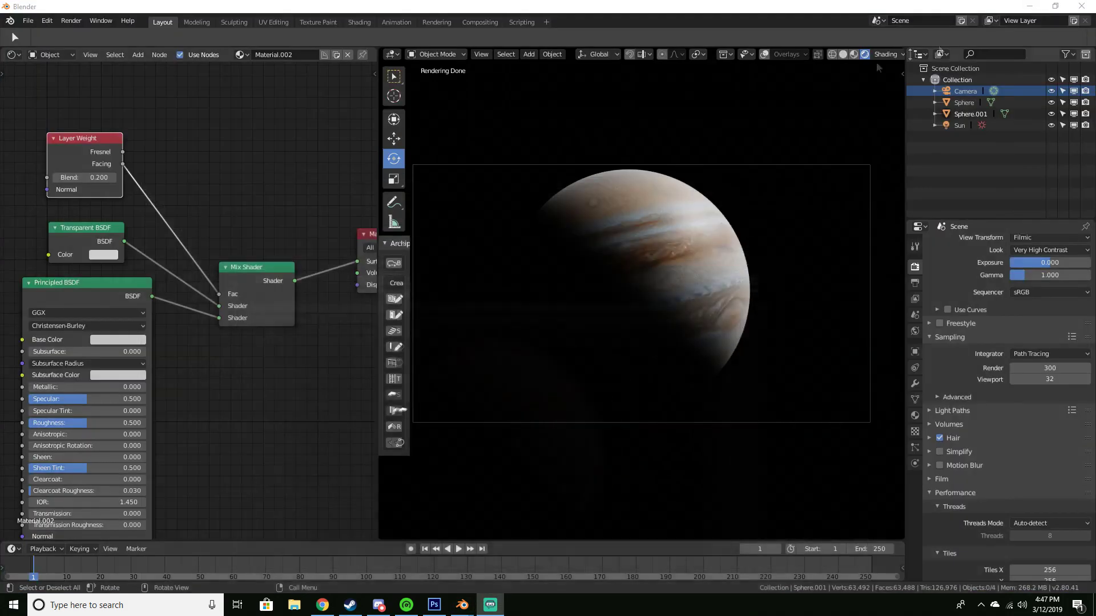
- Switch to the Compositing workspace and enable Use Nodes for the scene
click(479, 21)
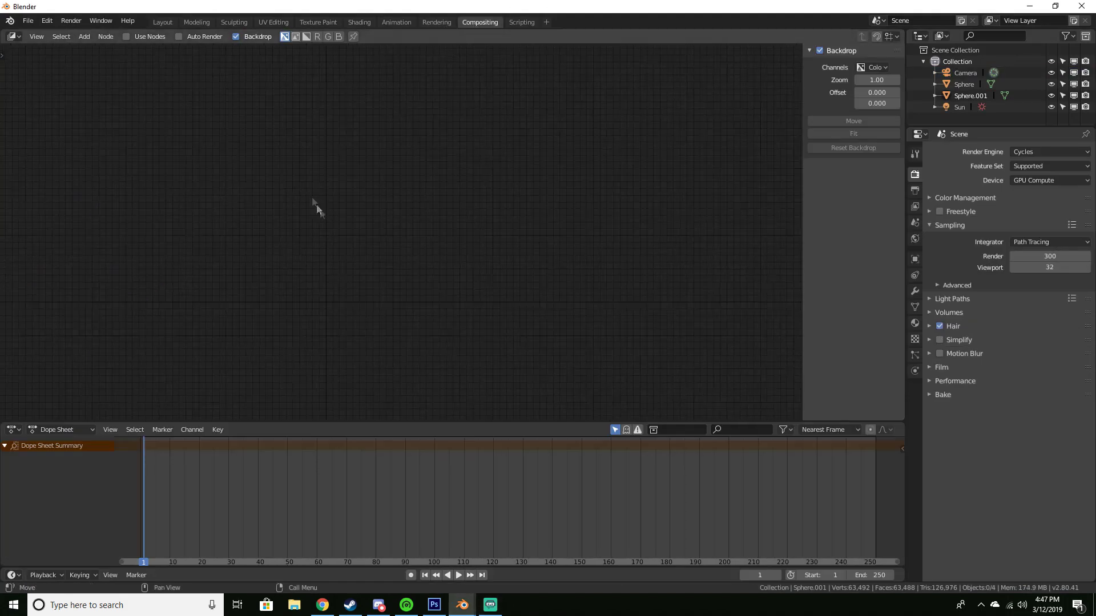
middle_drag(392, 286, 391, 242)
click(126, 36)
- Centre the Render Layers and Composite nodes in the node editor
middle_drag(191, 98, 336, 122)
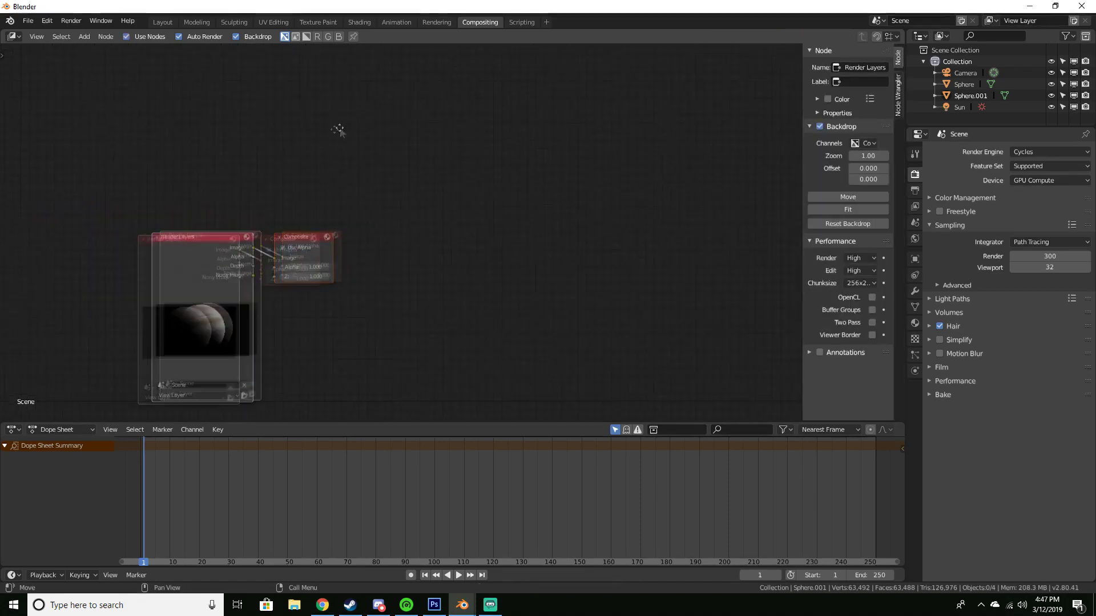
scroll(336, 121, up, 4)
middle_drag(312, 164, 469, 145)
scroll(450, 174, down, 4)
mouse_move(460, 195)
middle_down()
mouse_move(352, 171)
mouse_move(423, 176)
mouse_move(418, 202)
mouse_move(607, 224)
mouse_move(571, 256)
middle_up()
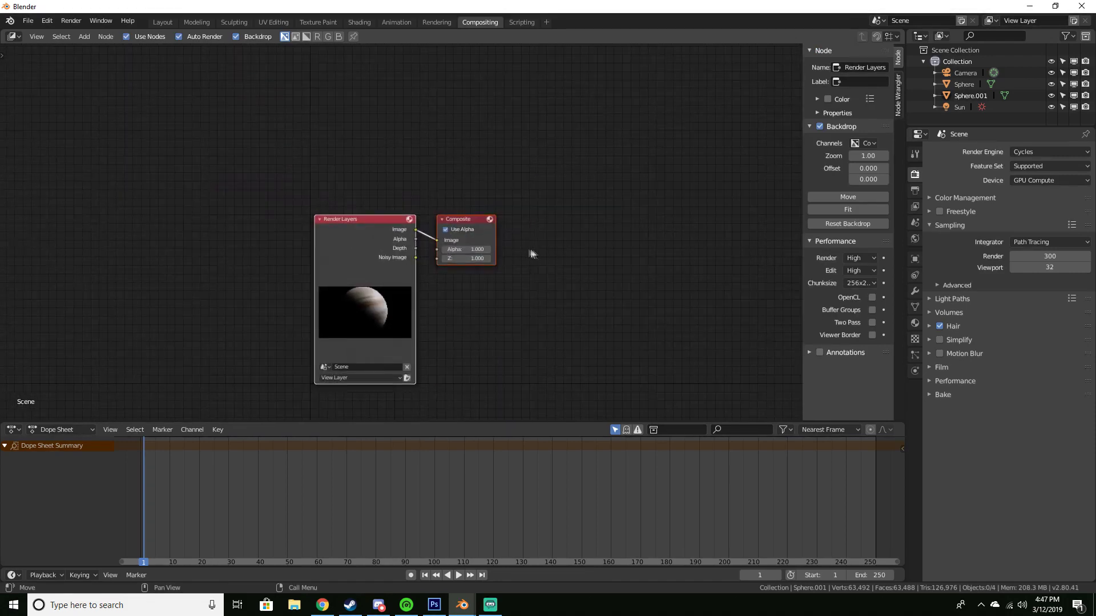
- Add a Viewer node fed by Render Layers and separate it from Composite
ctrl+shift+click(367, 223)
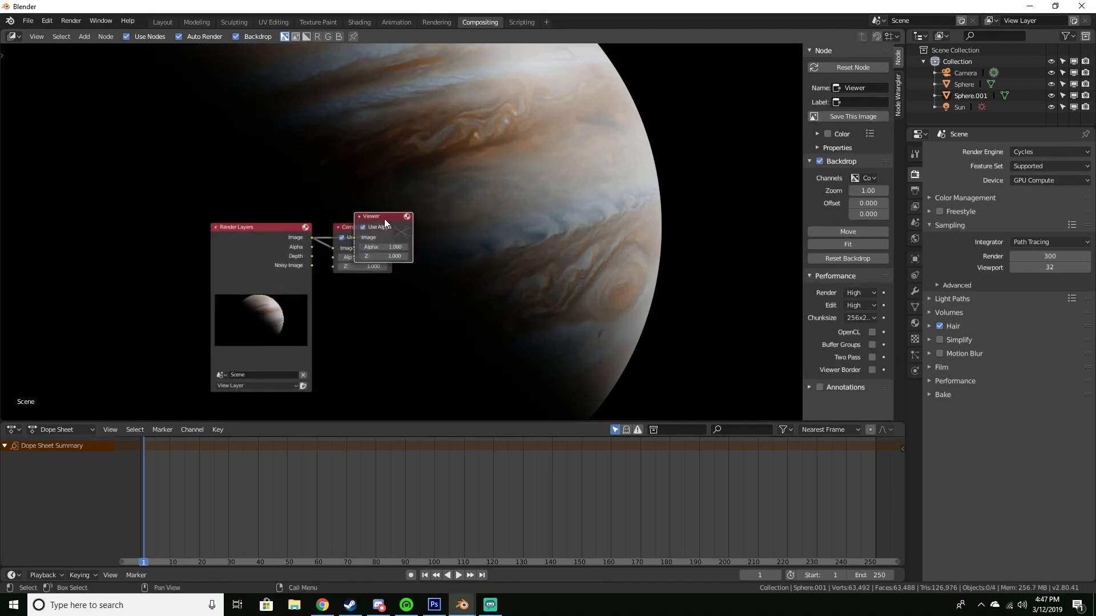
drag(385, 222, 533, 257)
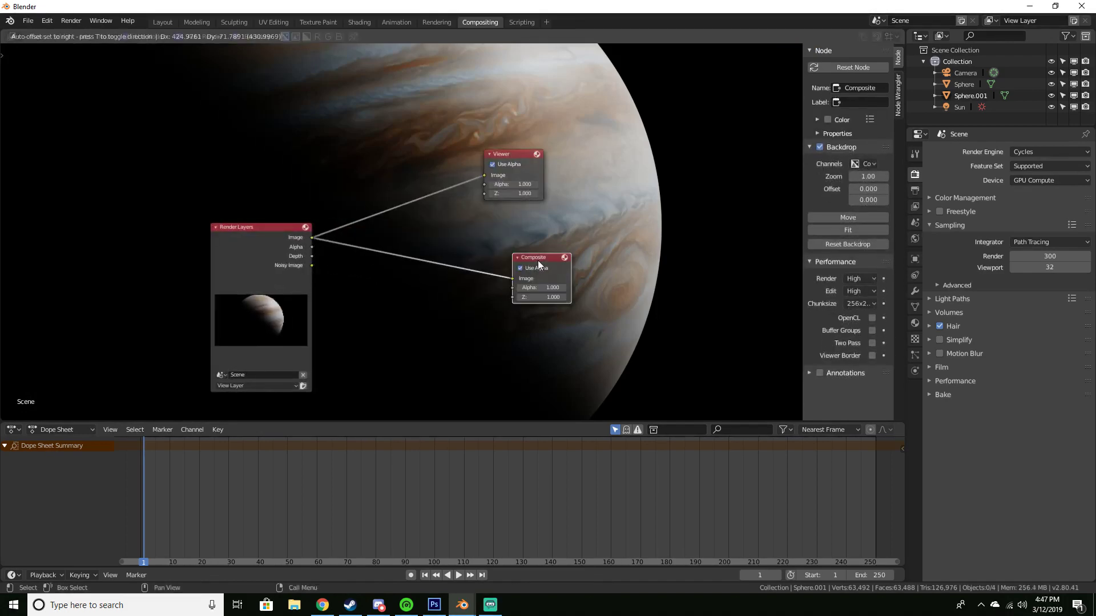
click(494, 160)
scroll(582, 201, down, 1)
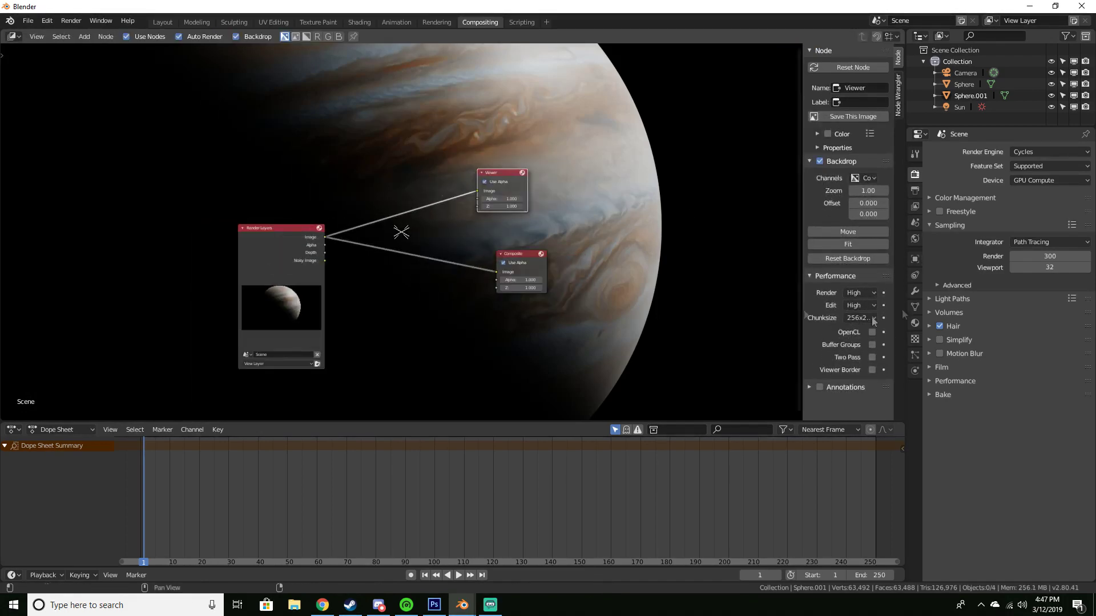
- Show the planet as backdrop and spread the Viewer and Composite nodes apart
click(249, 38)
click(249, 37)
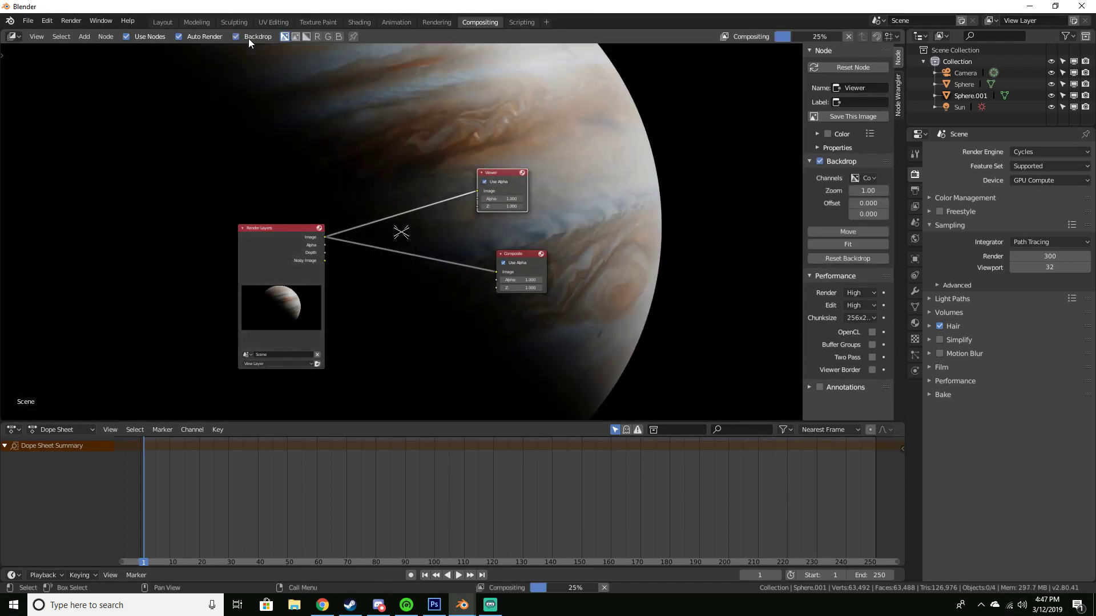
click(248, 38)
click(249, 37)
scroll(479, 201, down, 2)
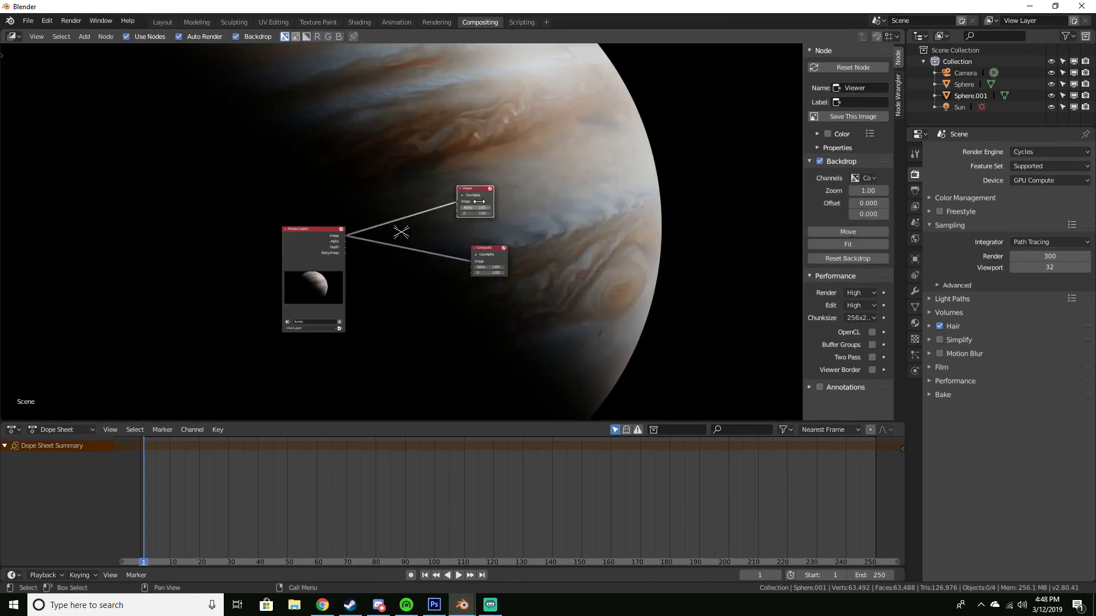
scroll(478, 202, up, 3)
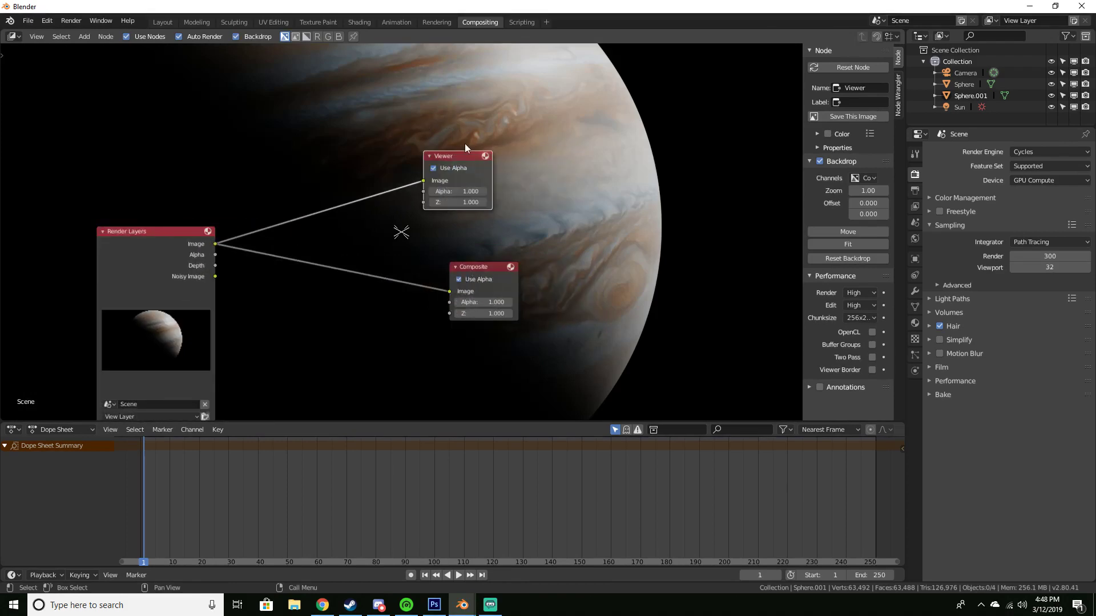
drag(456, 156, 536, 123)
drag(493, 265, 543, 258)
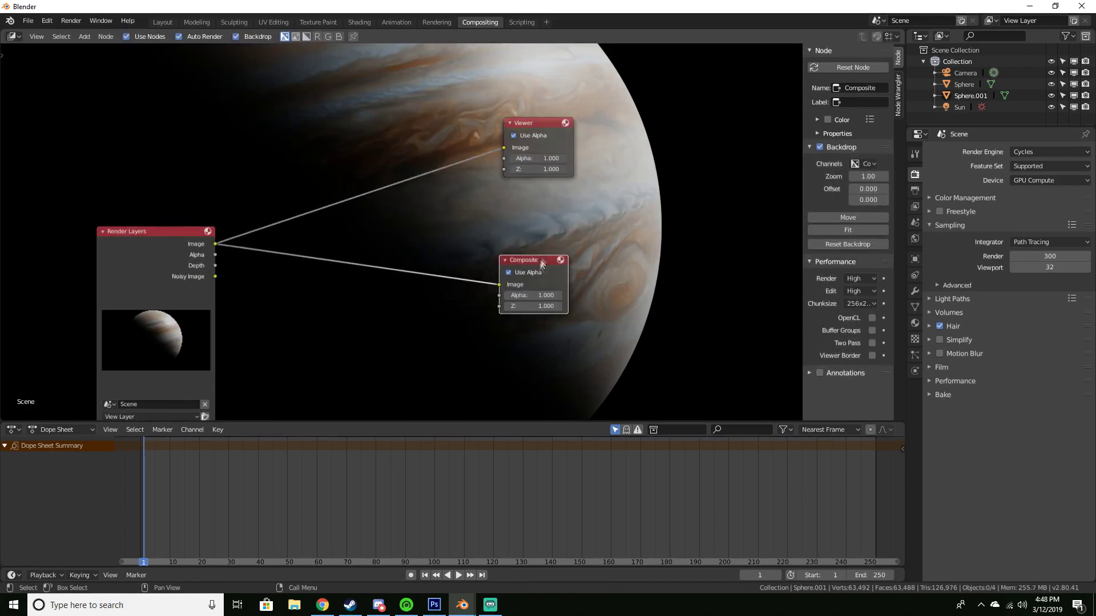
key(shift+a)
click(427, 237)
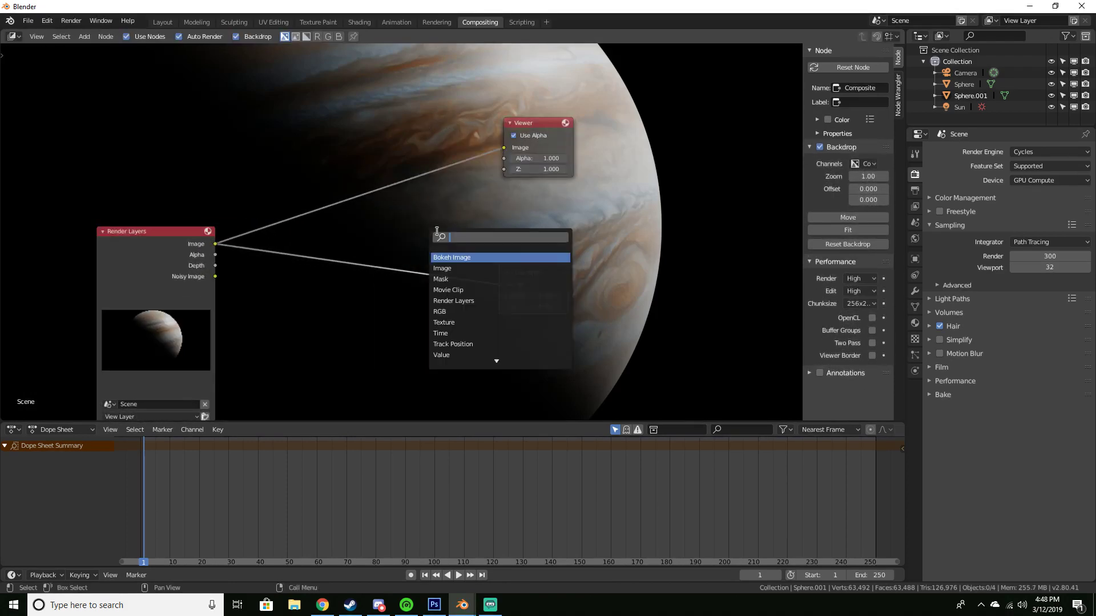
- Add an RGB Curves node and drop it between Render Layers and Composite
text(rgb)
key(Down)
key(Return)
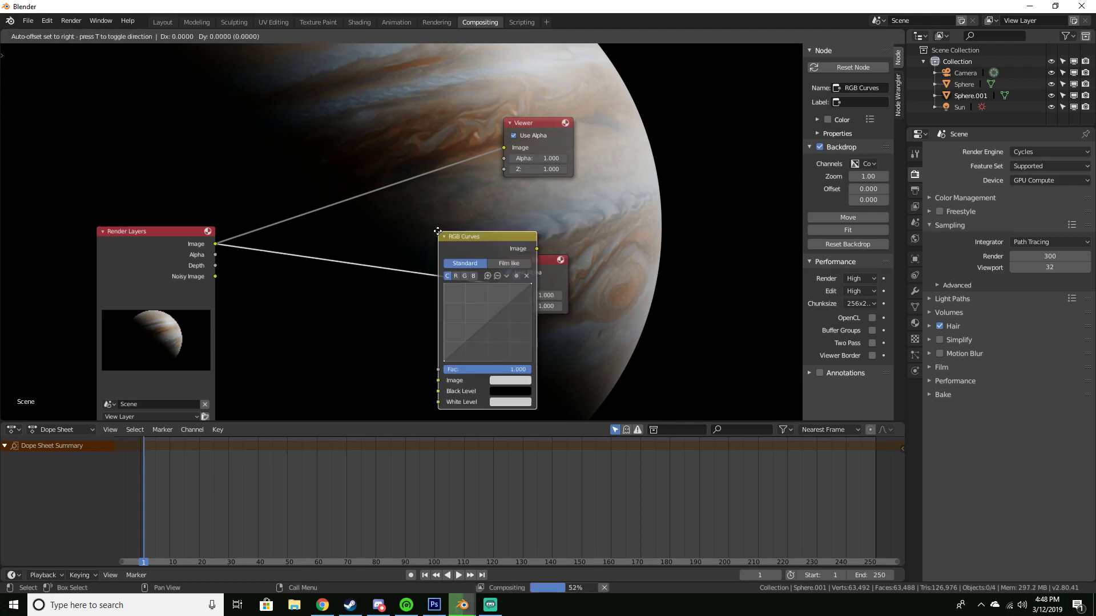
click(360, 226)
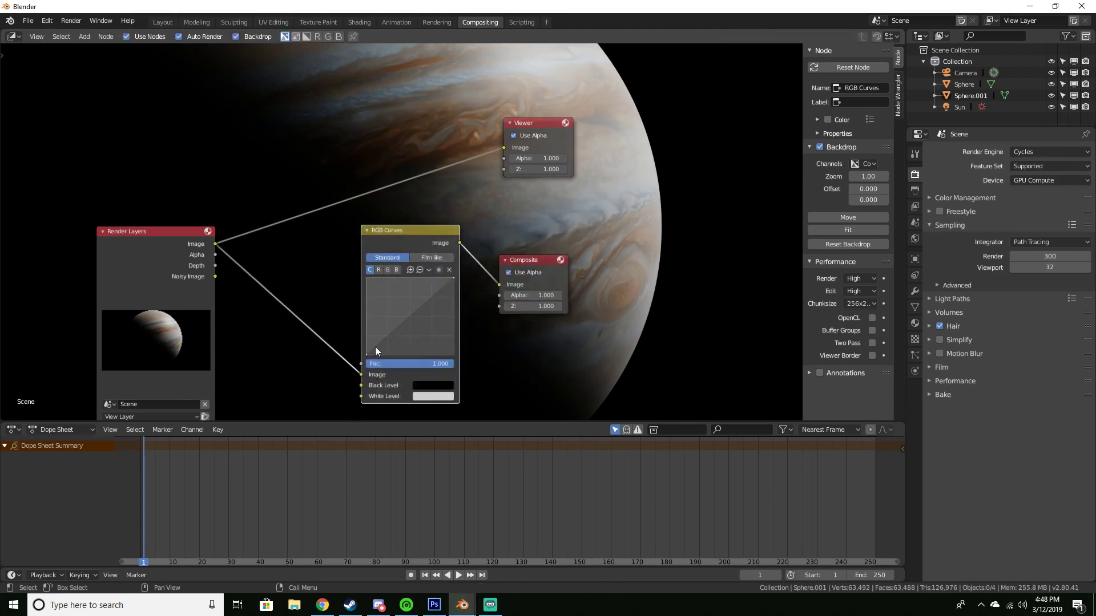
- Feed the Viewer from RGB Curves and bend the curve into an S-shape darkening shadows
drag(376, 351, 378, 350)
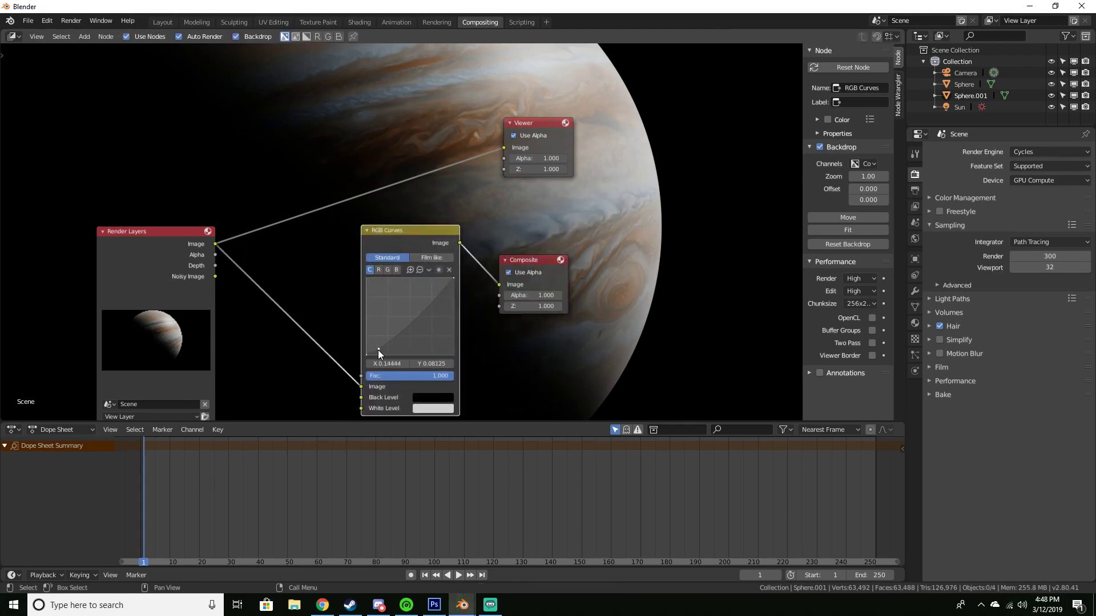
ctrl+shift+click(405, 233)
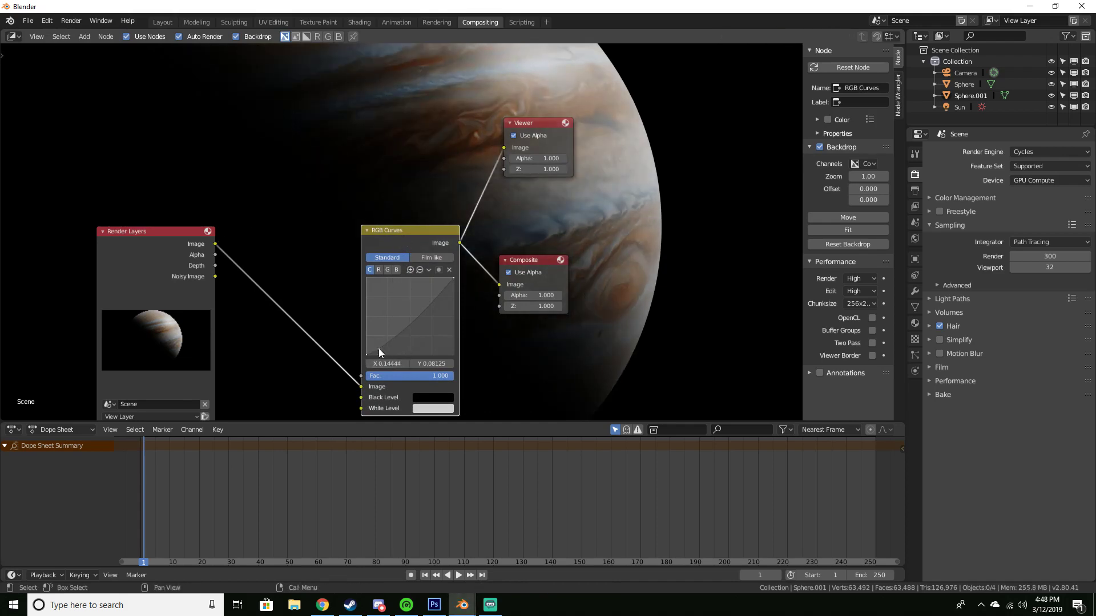
drag(379, 349, 377, 348)
click(410, 318)
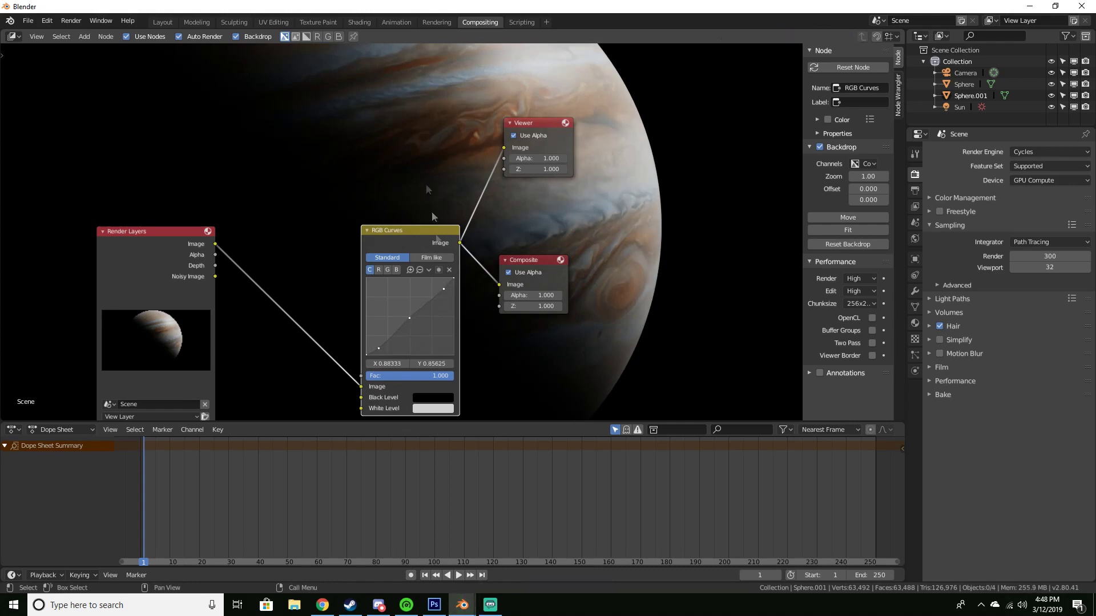
click(444, 26)
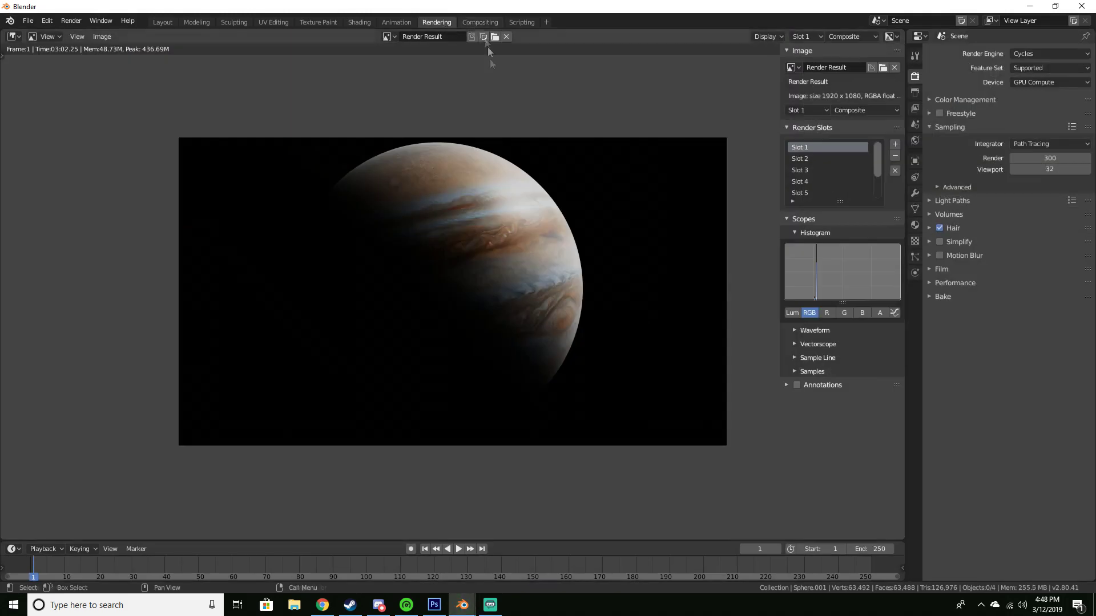
- Nudge the curve's low point to Y 0.1375, checking the Render Result after each adjustment
scroll(496, 257, up, 5)
scroll(507, 282, down, 5)
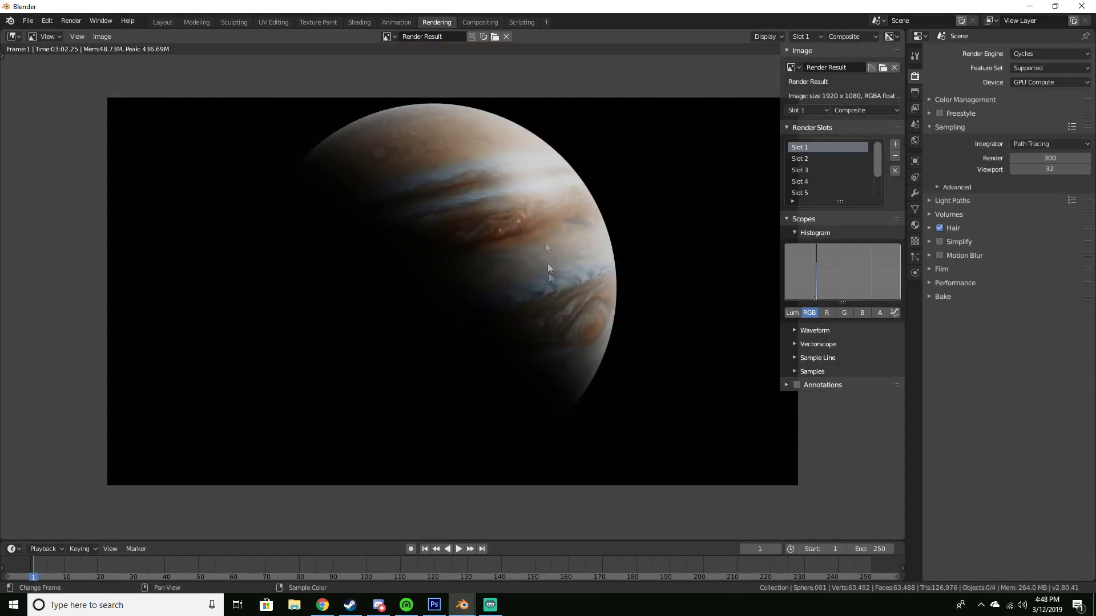
click(480, 21)
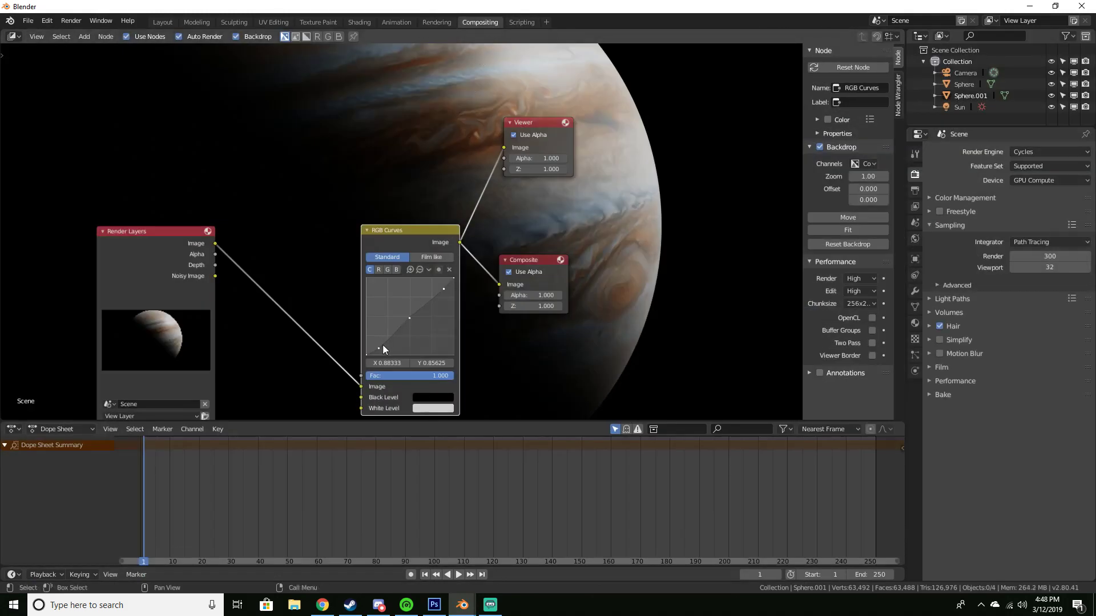
drag(381, 345, 383, 348)
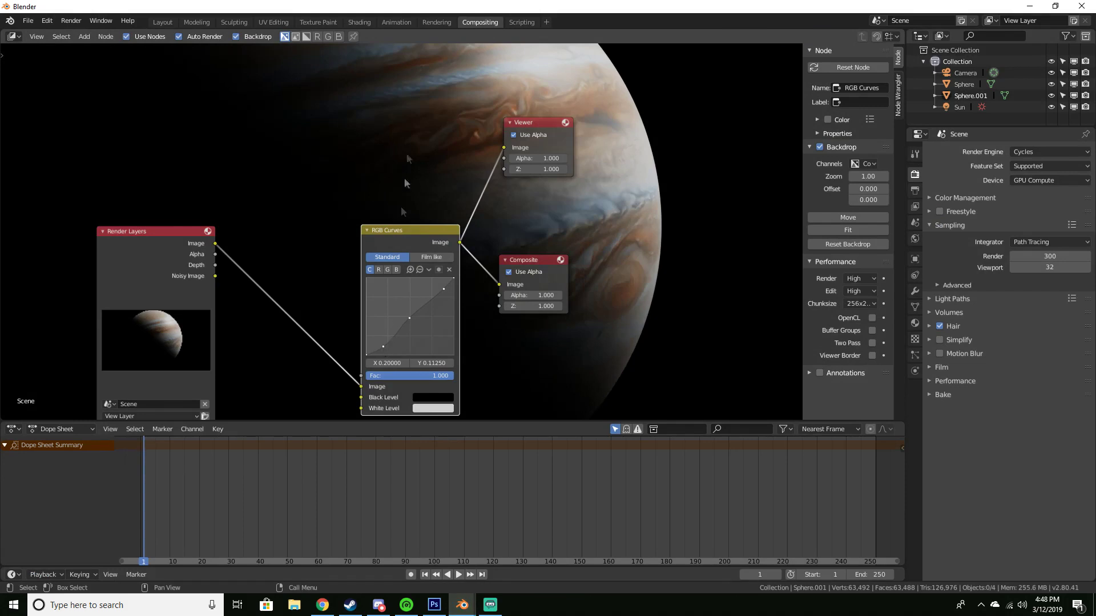
click(435, 21)
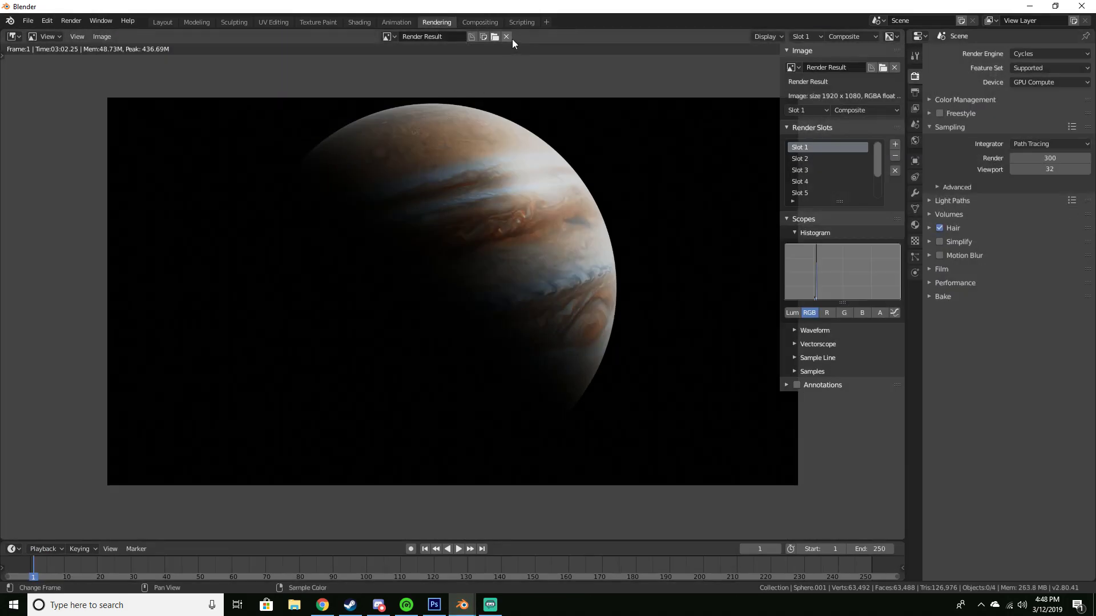
click(485, 20)
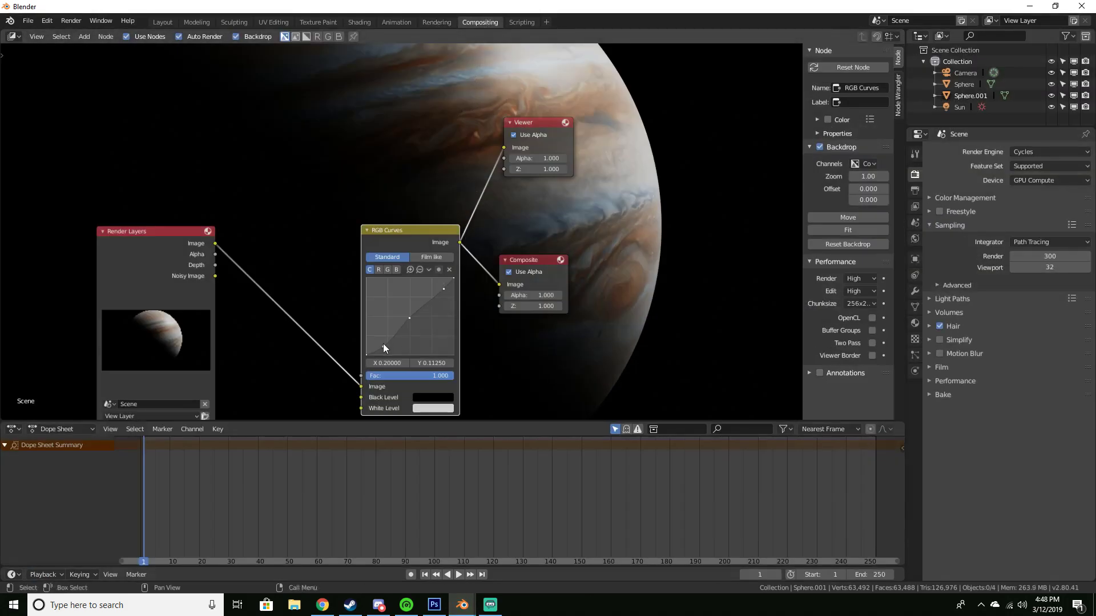
drag(382, 346, 383, 344)
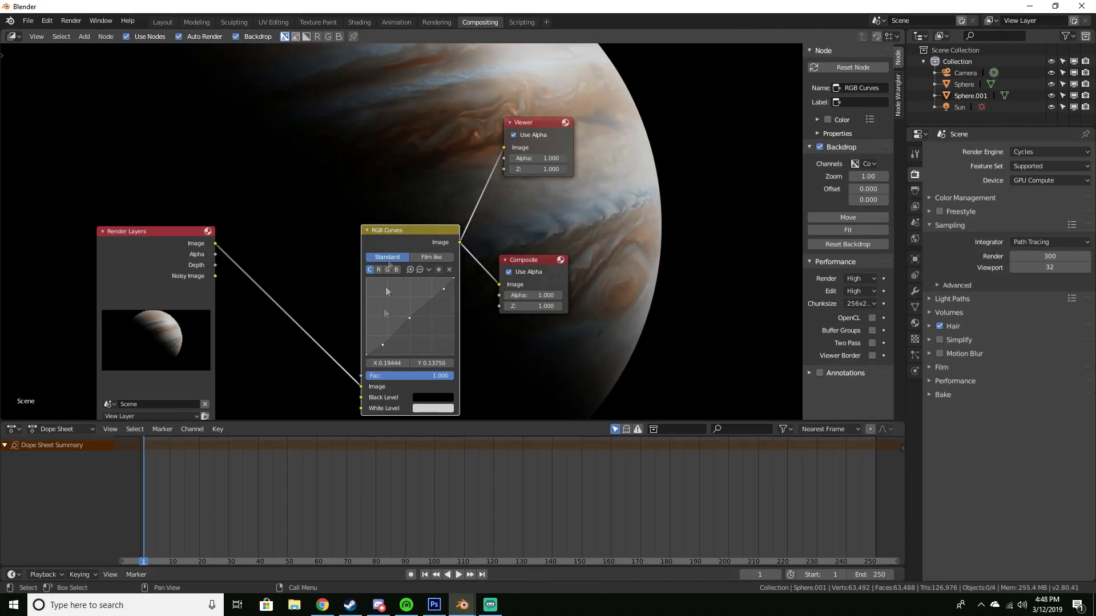
double_click(439, 21)
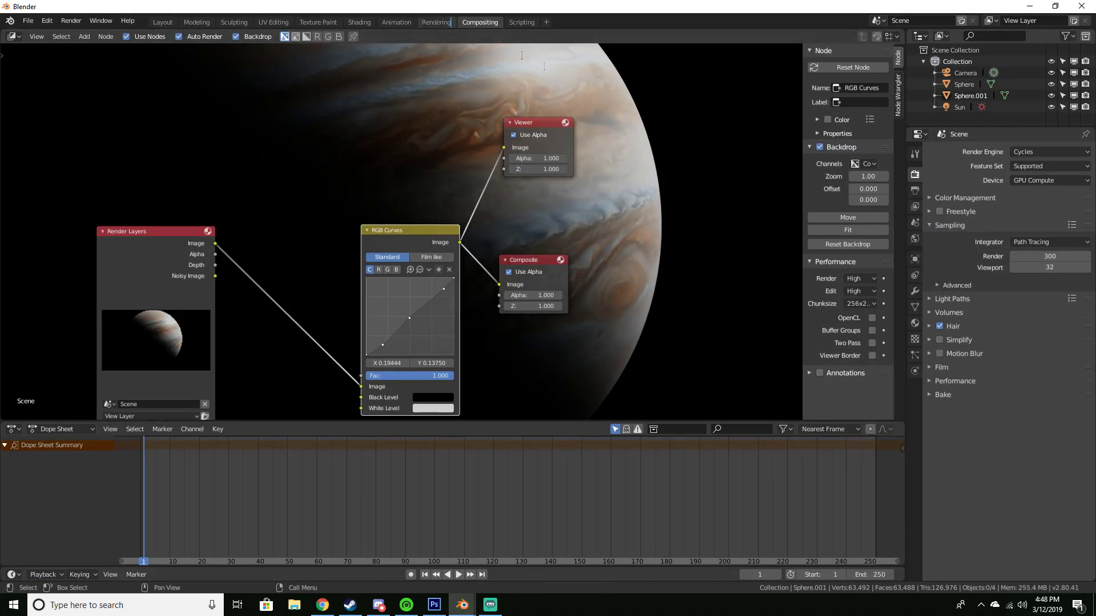
click(436, 21)
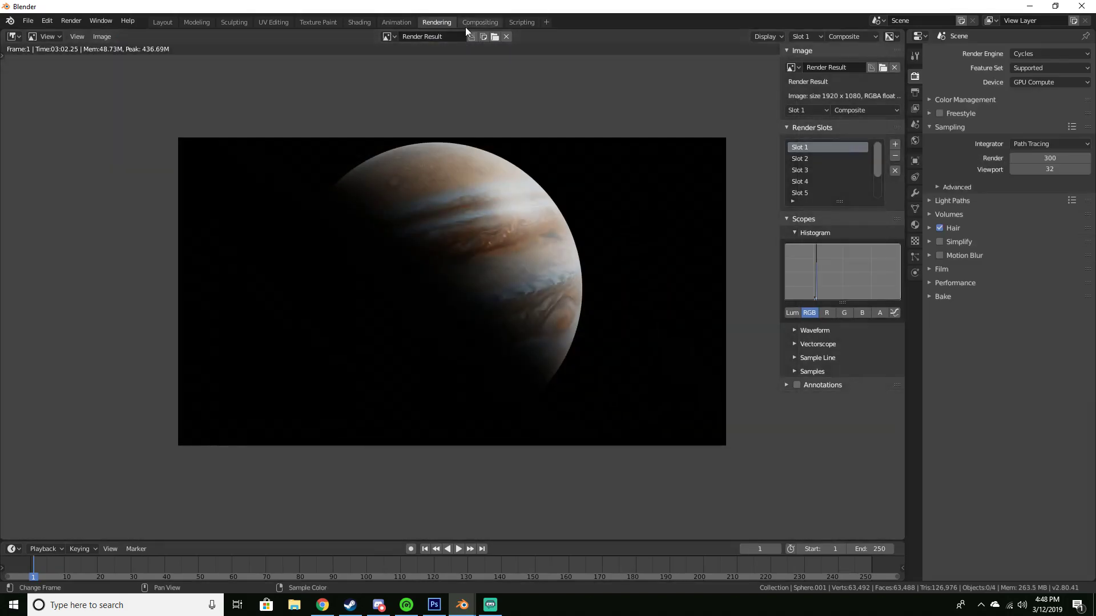
- Move RGB Curves toward Render Layers, push Viewer and Composite outward, and recentre the nodes
click(465, 22)
mouse_move(586, 219)
middle_down()
mouse_move(443, 205)
mouse_move(579, 220)
middle_up()
scroll(435, 207, down, 4)
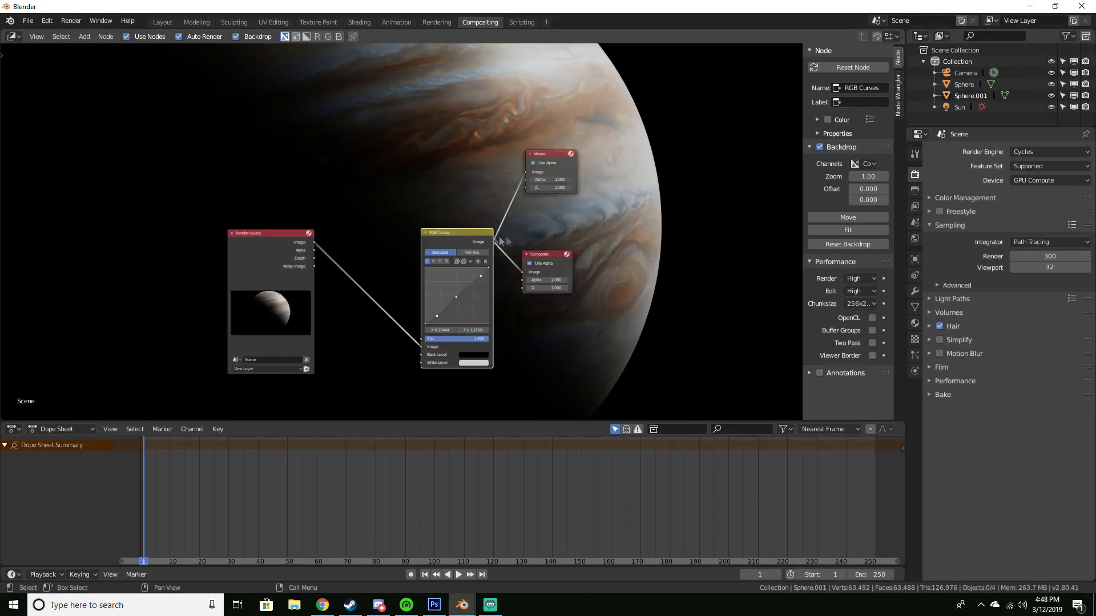
drag(456, 241, 388, 224)
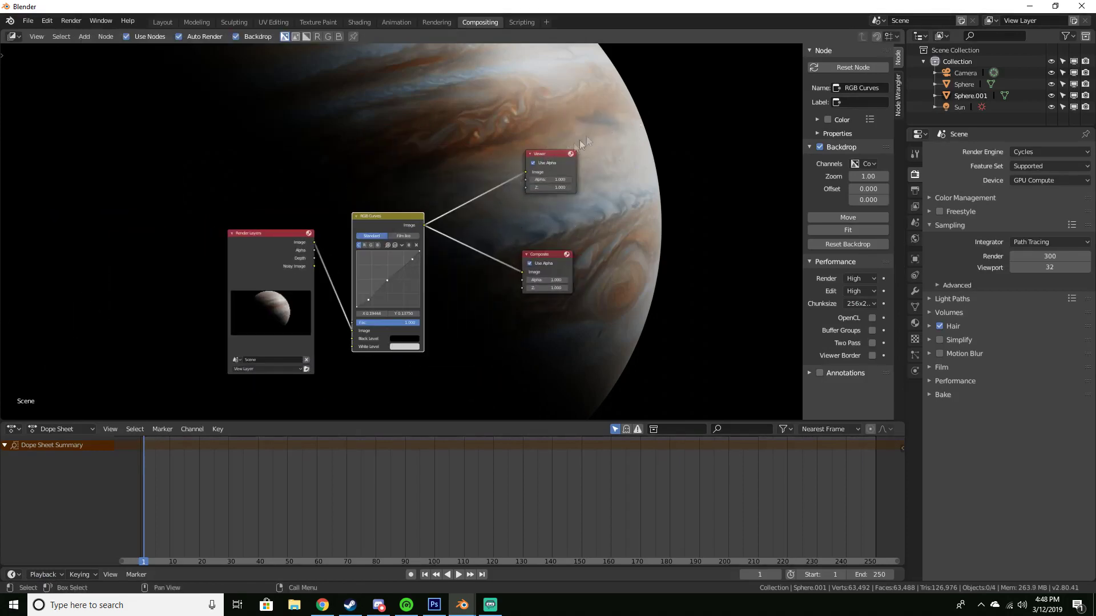
drag(543, 152, 638, 95)
drag(536, 260, 646, 245)
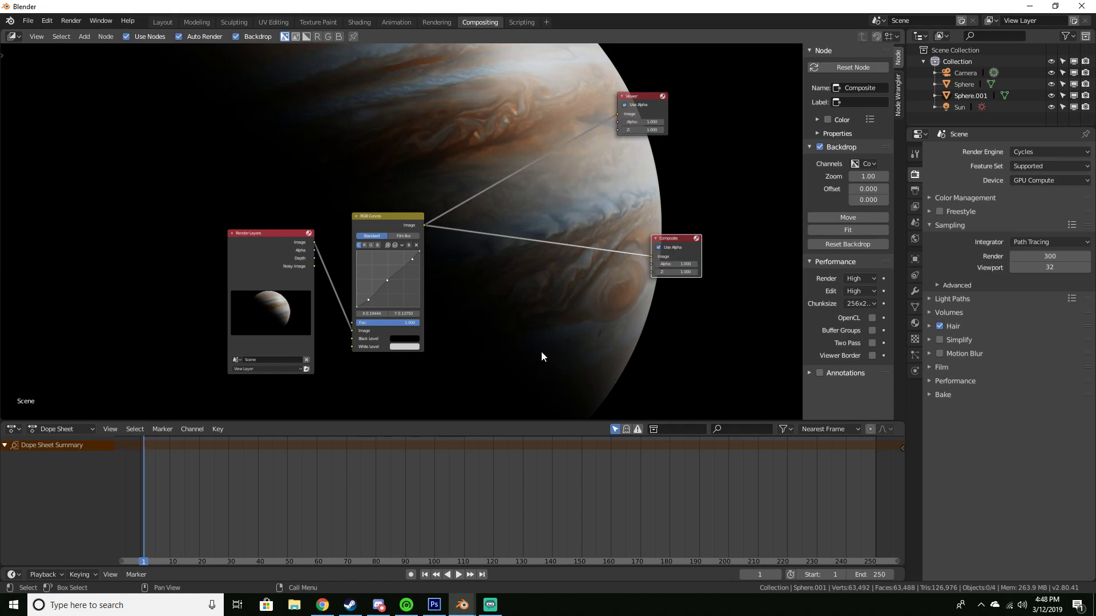
middle_drag(541, 351, 492, 382)
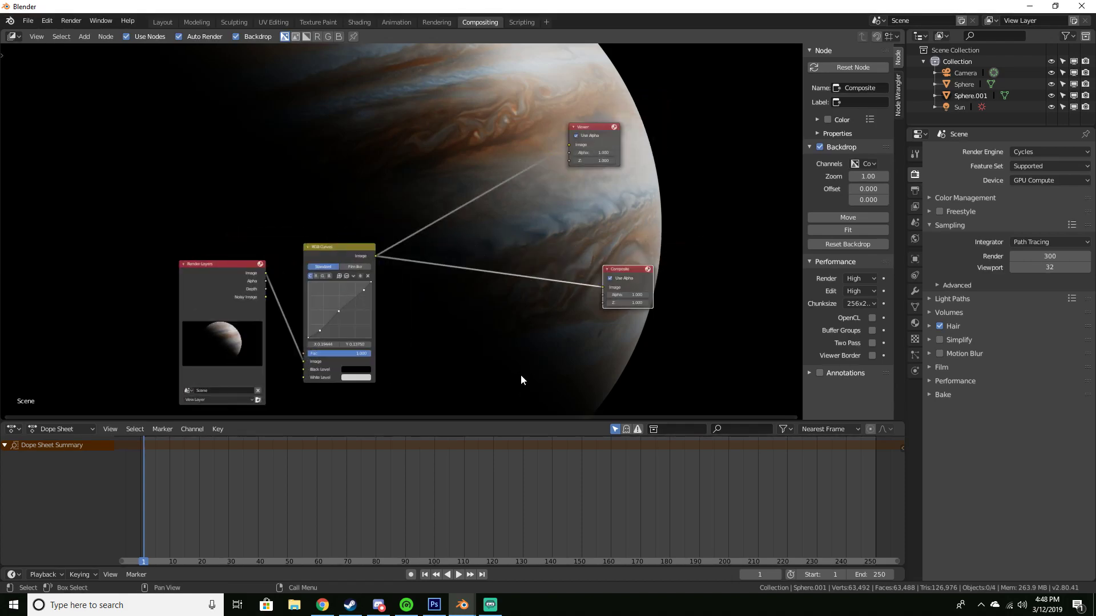
middle_drag(487, 344, 332, 335)
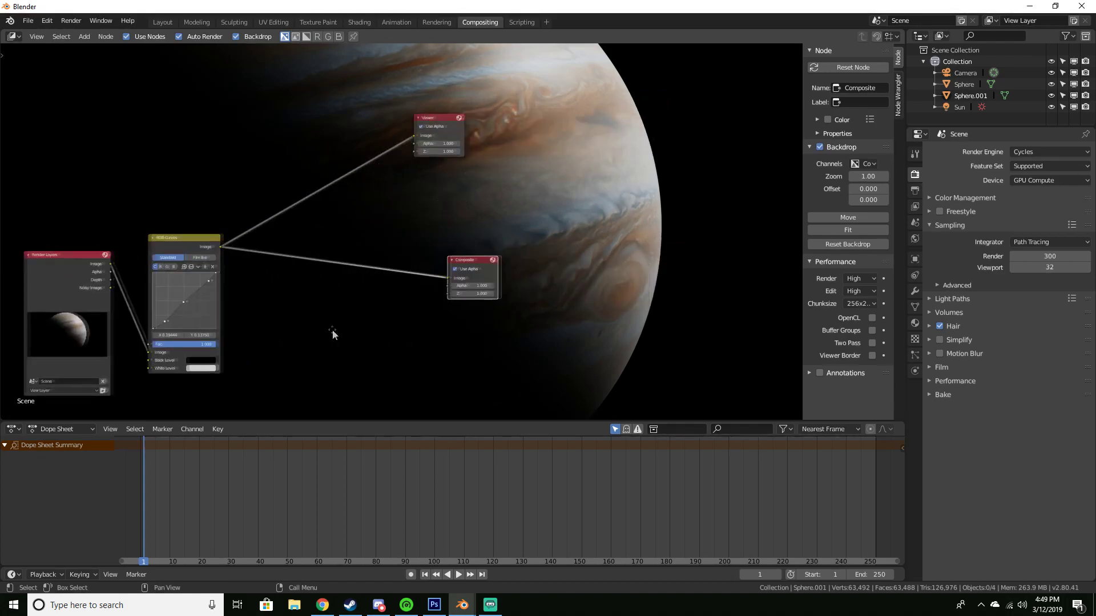
click(437, 22)
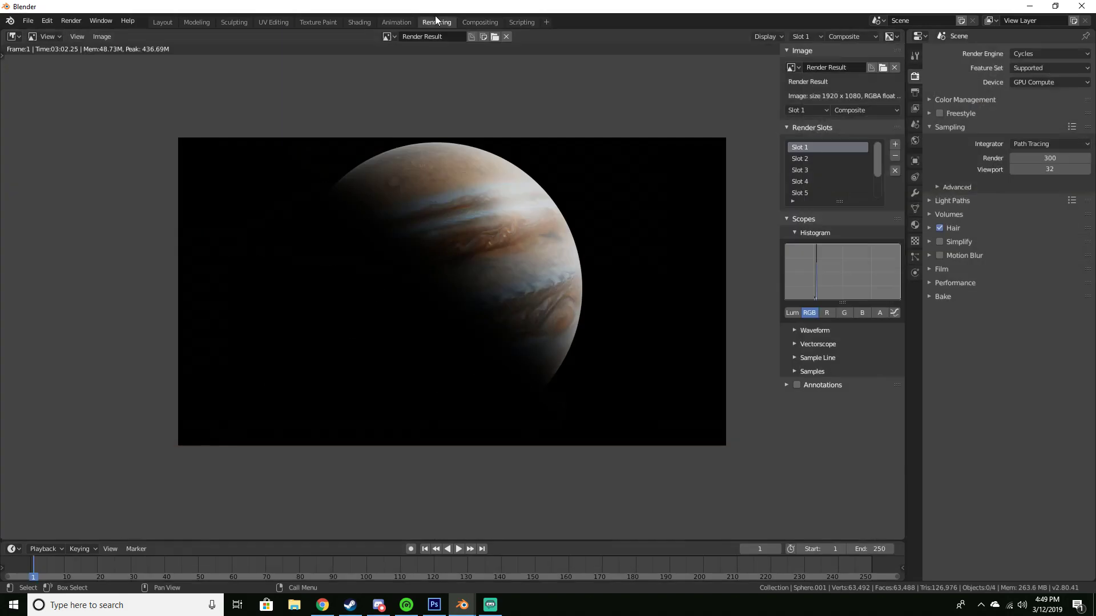
click(480, 22)
click(436, 22)
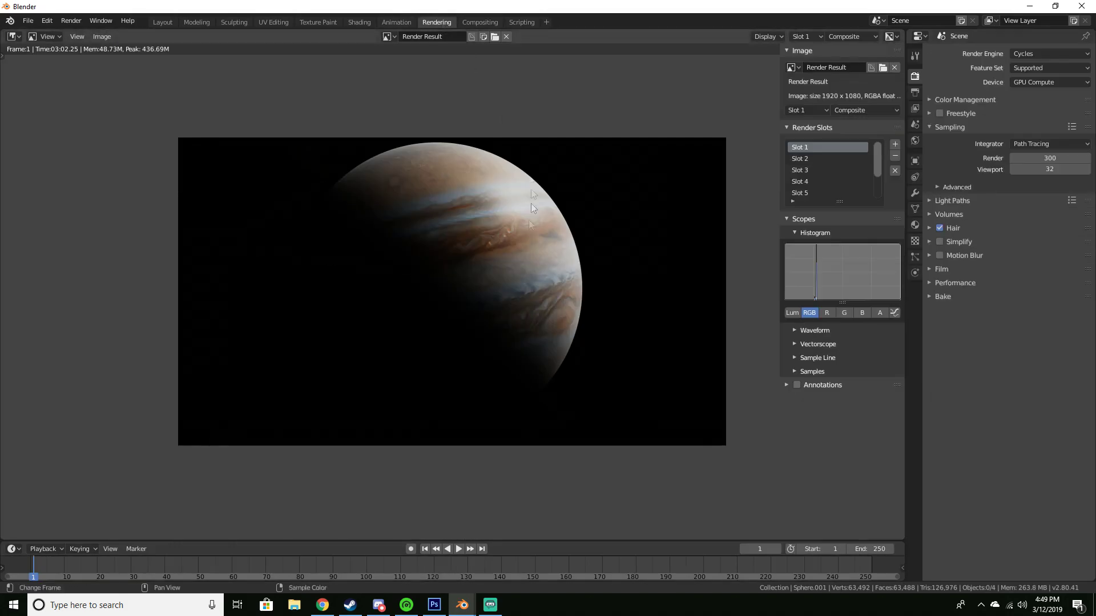
scroll(524, 241, up, 3)
scroll(502, 252, down, 3)
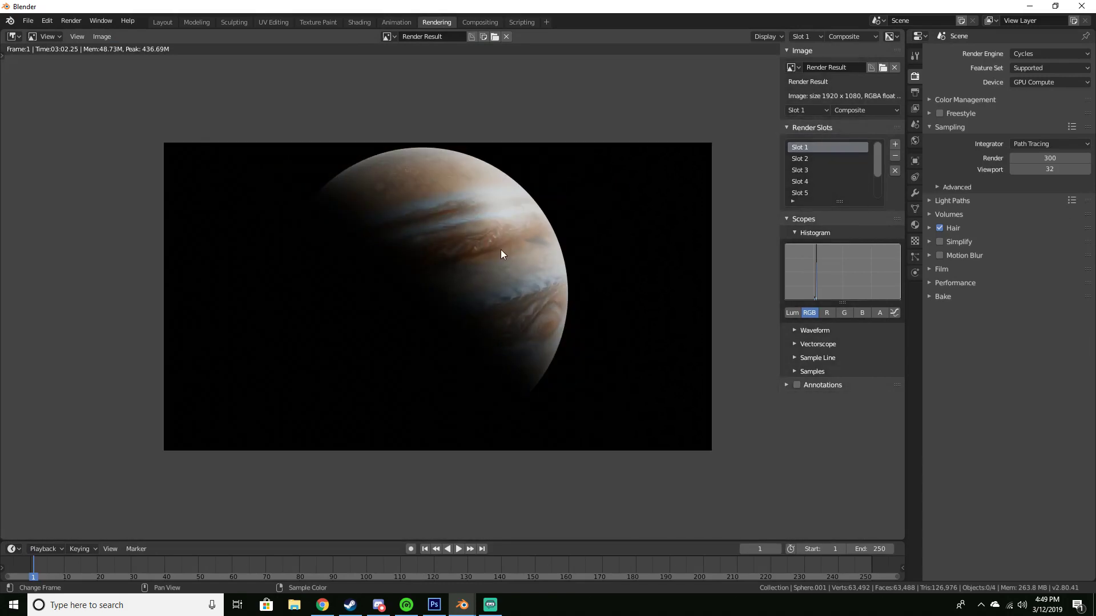
scroll(501, 254, up, 1)
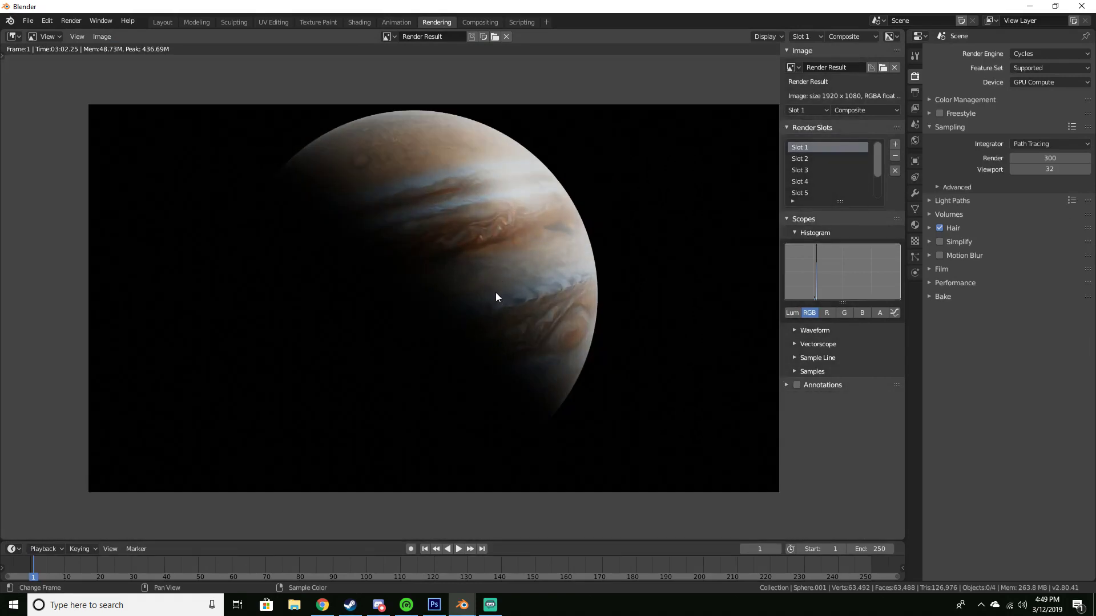
scroll(495, 300, up, 2)
scroll(495, 300, down, 3)
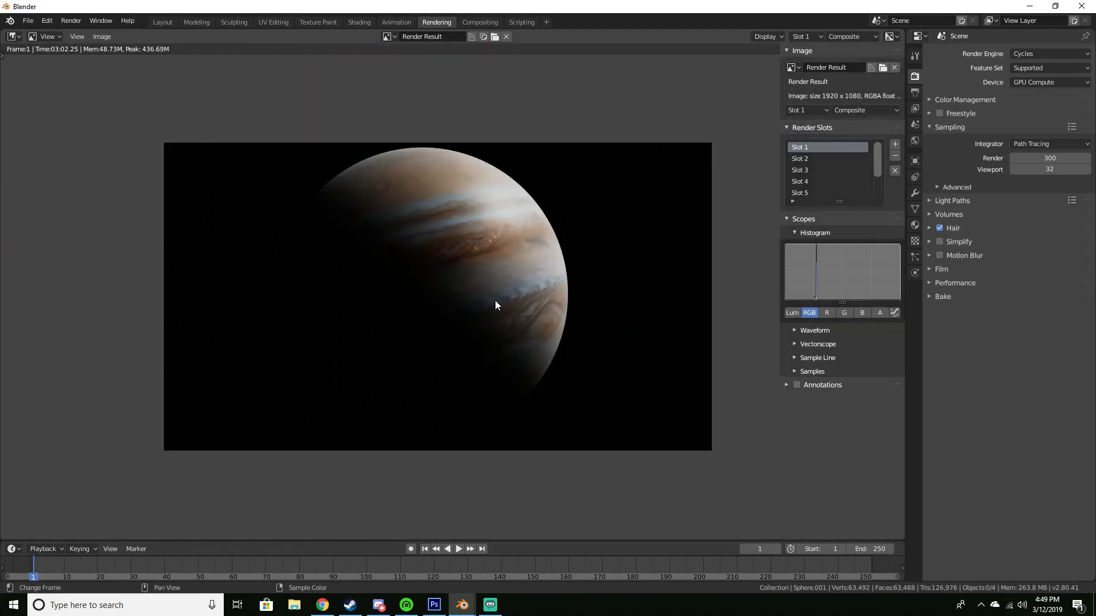
scroll(495, 300, up, 3)
scroll(495, 300, down, 2)
scroll(492, 303, up, 1)
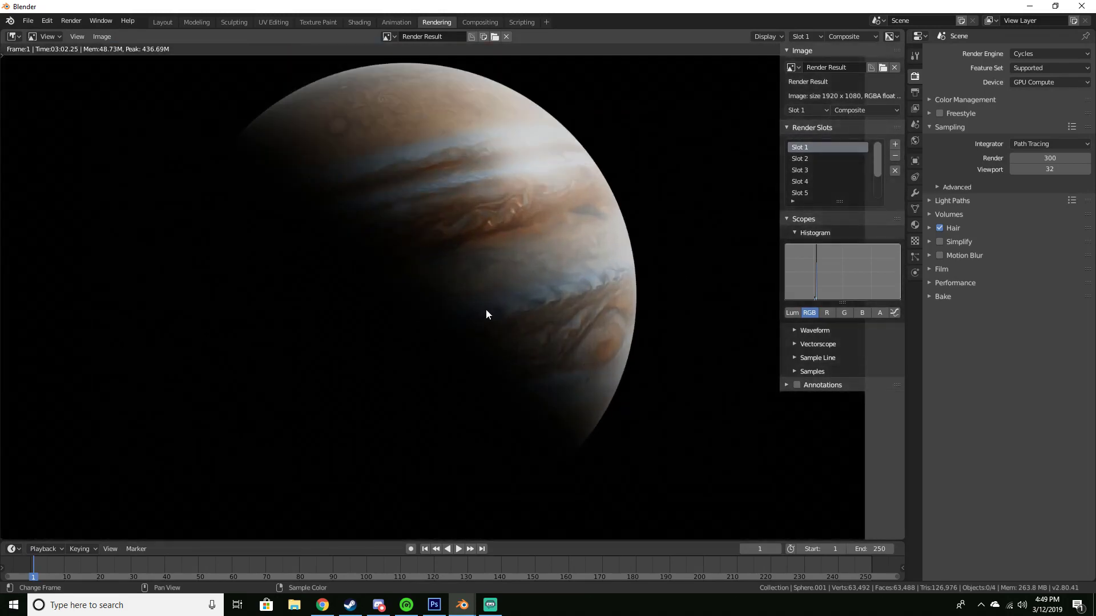
middle_drag(485, 309, 457, 308)
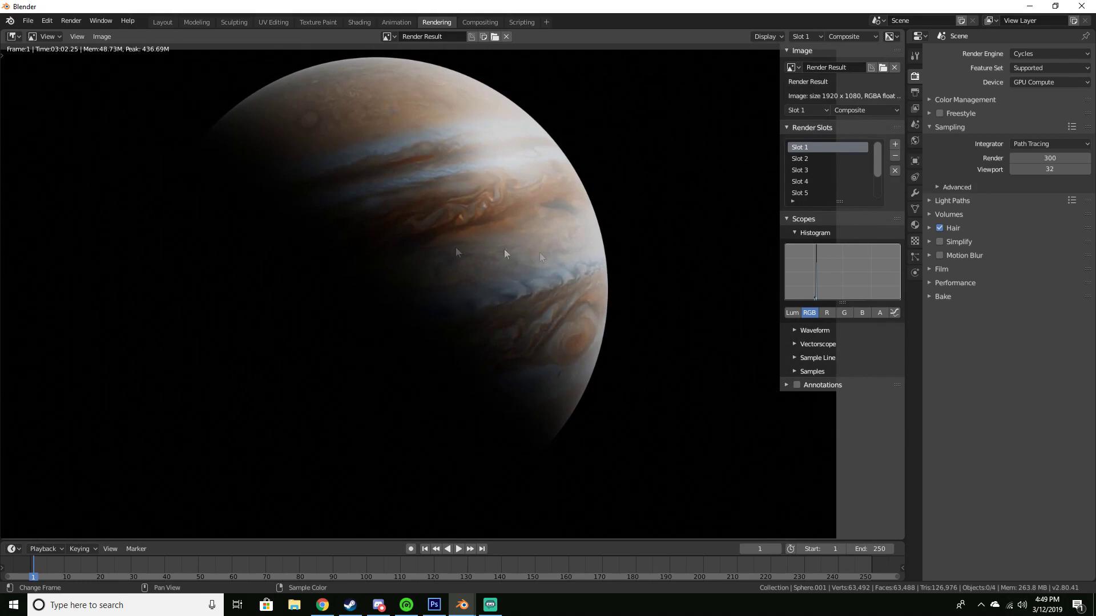
scroll(494, 345, down, 3)
scroll(598, 372, up, 1)
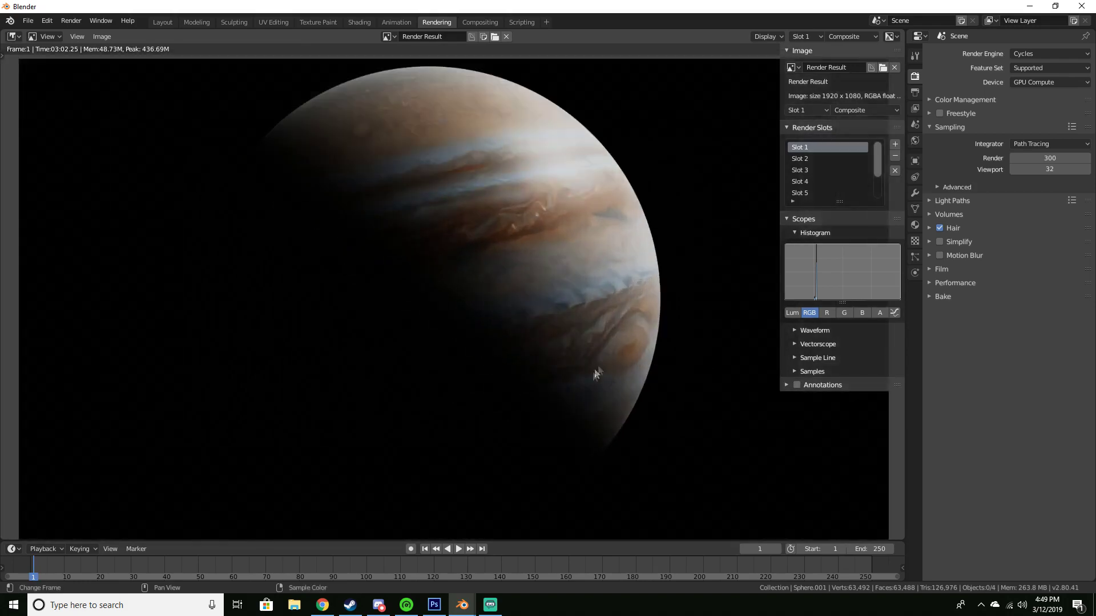
scroll(593, 374, down, 1)
scroll(592, 375, up, 2)
mouse_move(592, 375)
middle_down()
mouse_move(437, 381)
mouse_move(589, 378)
middle_up()
scroll(436, 381, down, 3)
scroll(588, 378, up, 3)
scroll(508, 374, down, 3)
scroll(421, 360, up, 2)
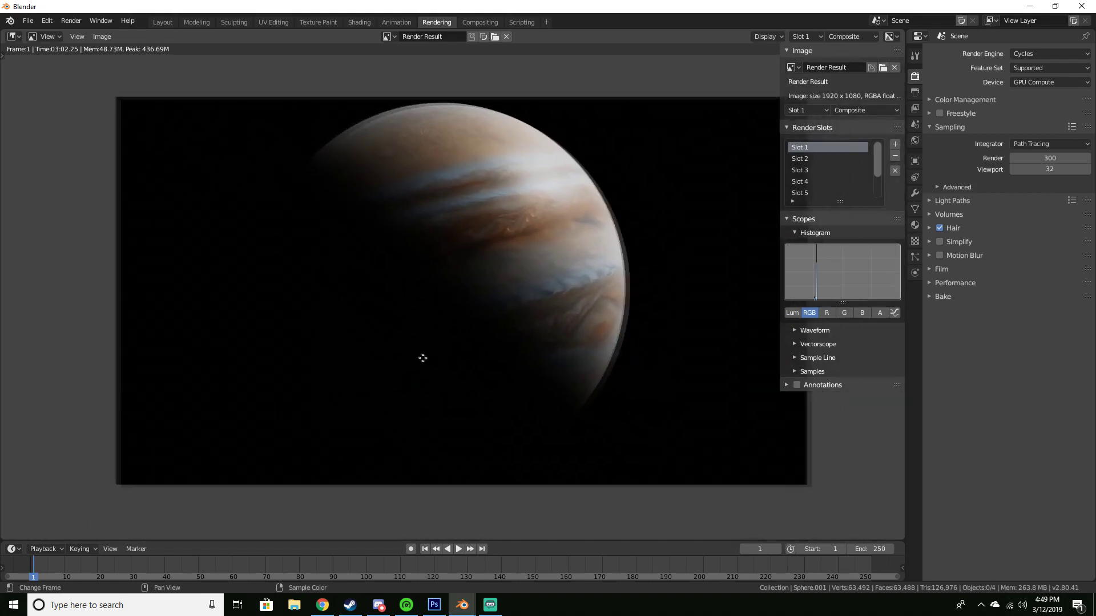
scroll(430, 360, down, 2)
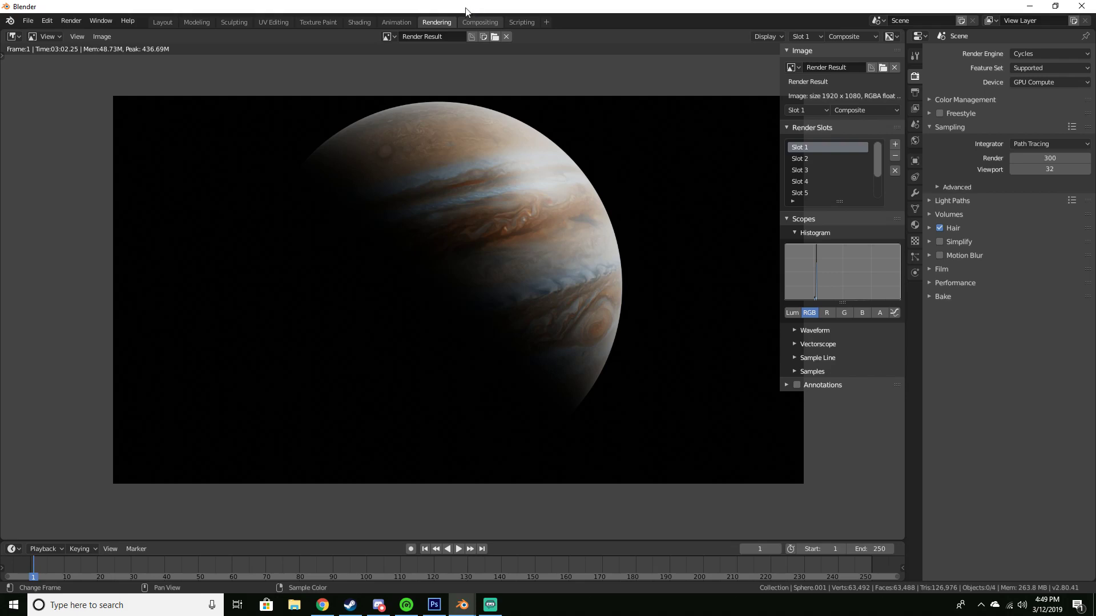
scroll(594, 235, up, 3)
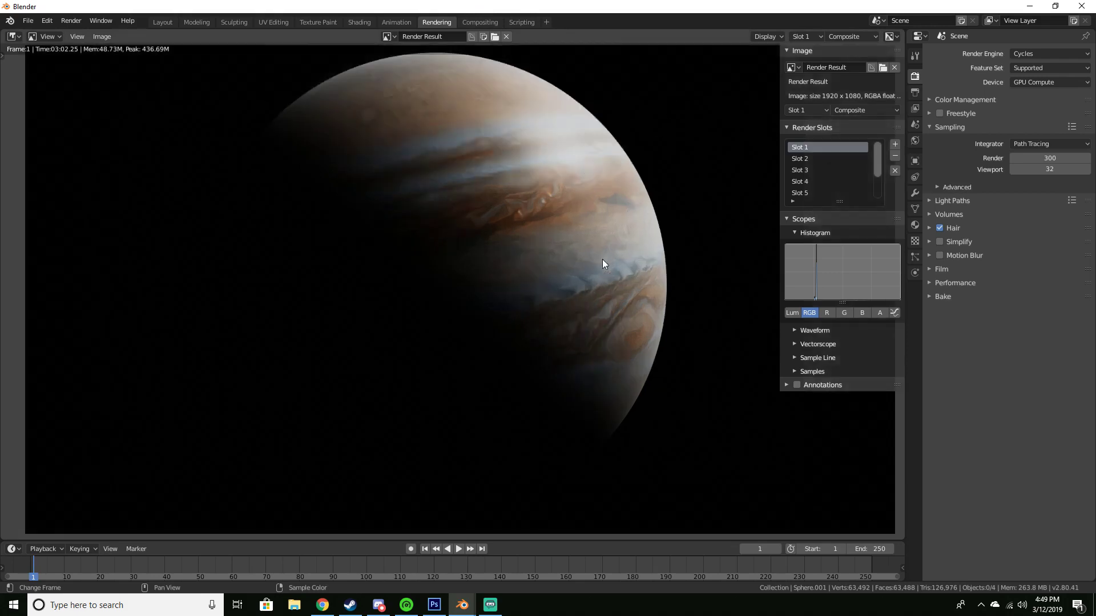
scroll(532, 285, down, 3)
scroll(557, 289, up, 3)
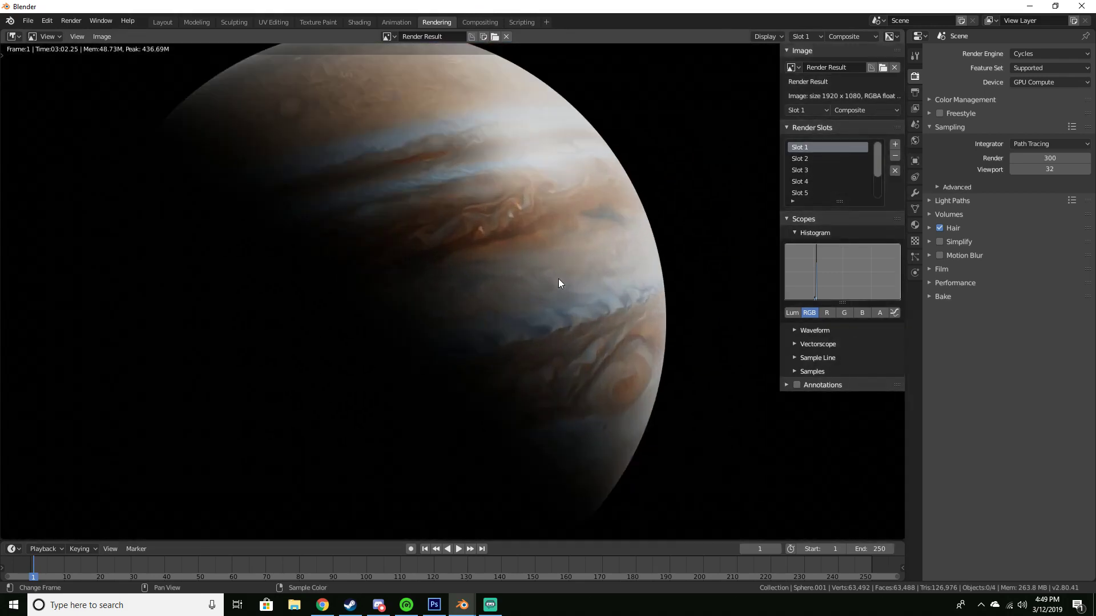
middle_drag(568, 278, 618, 288)
scroll(600, 277, down, 3)
scroll(619, 285, up, 4)
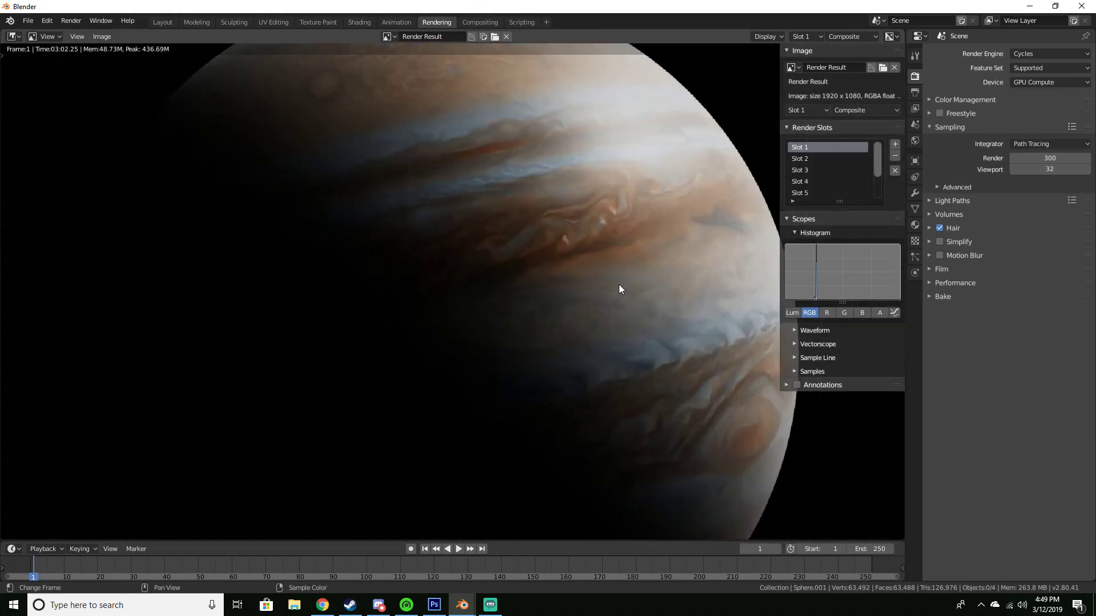
scroll(619, 285, down, 4)
scroll(619, 286, up, 3)
scroll(614, 262, down, 4)
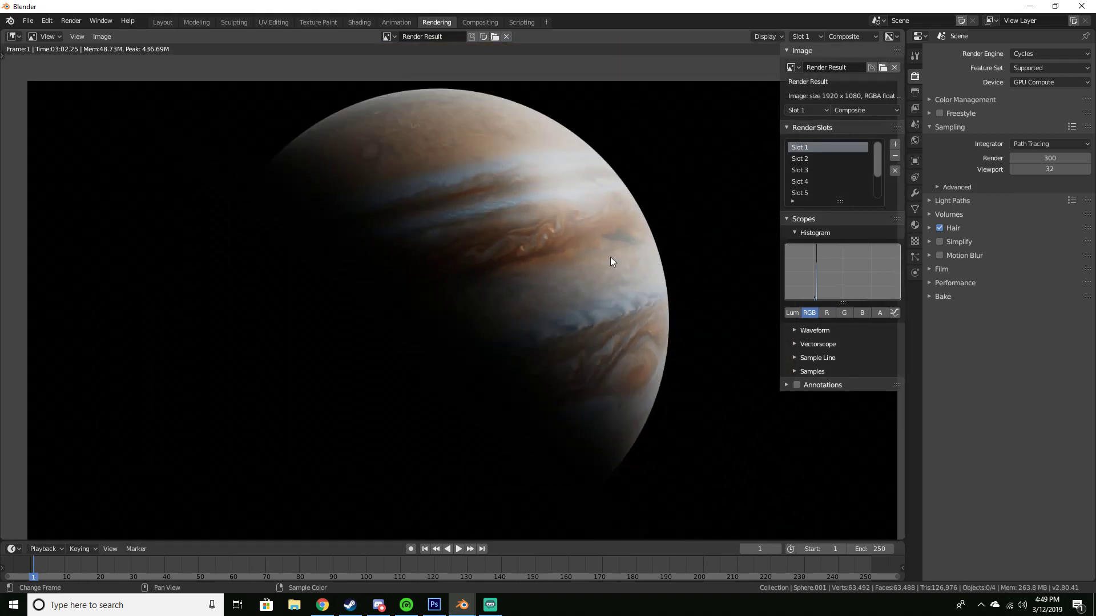
scroll(590, 247, up, 3)
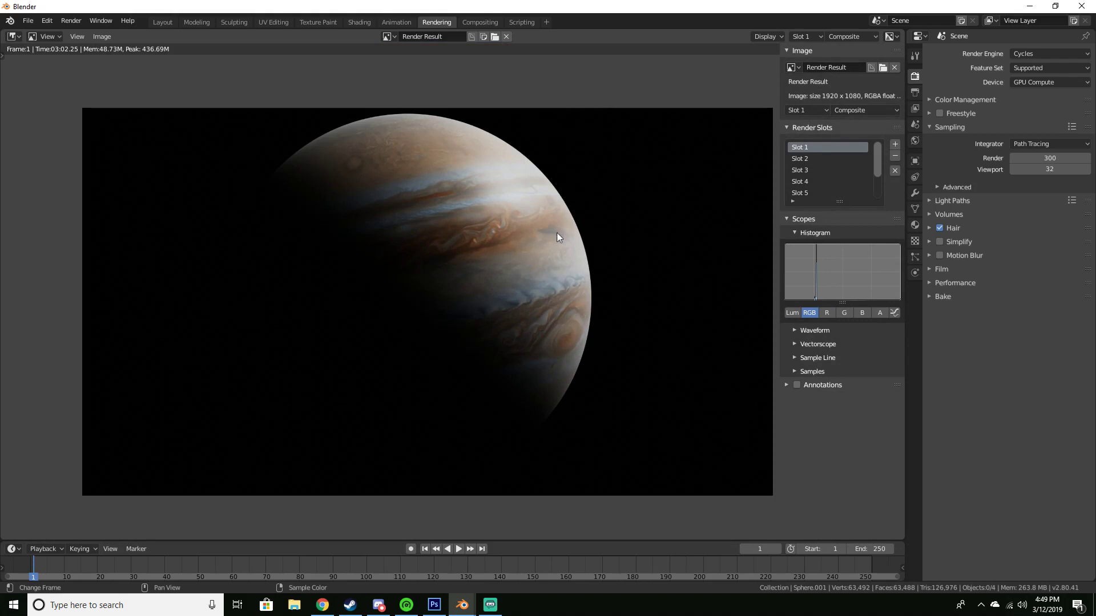
scroll(594, 362, up, 2)
scroll(594, 362, down, 3)
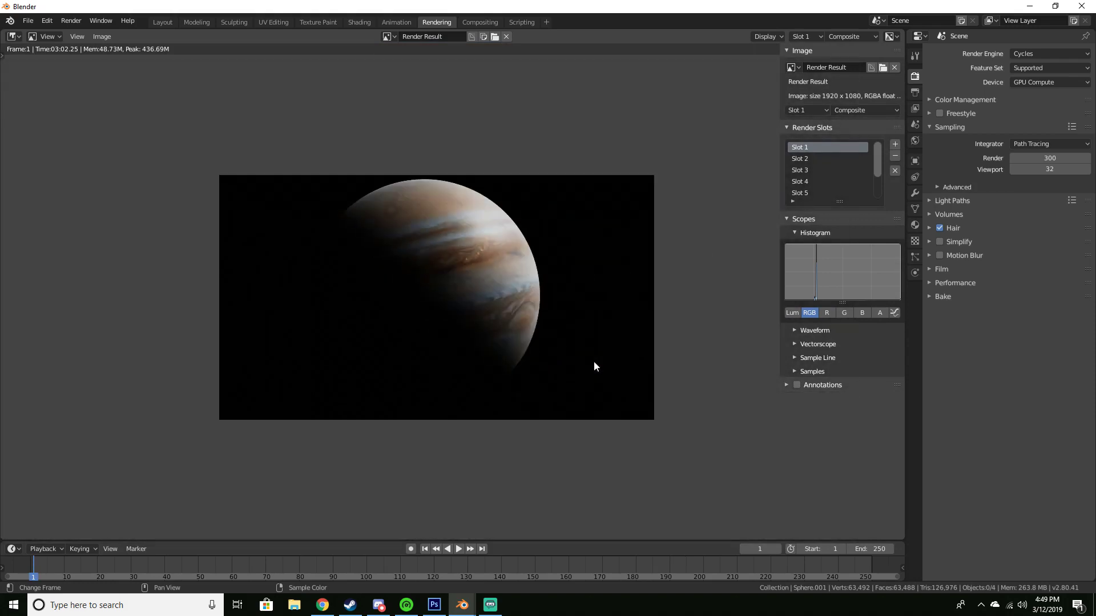
scroll(594, 362, up, 3)
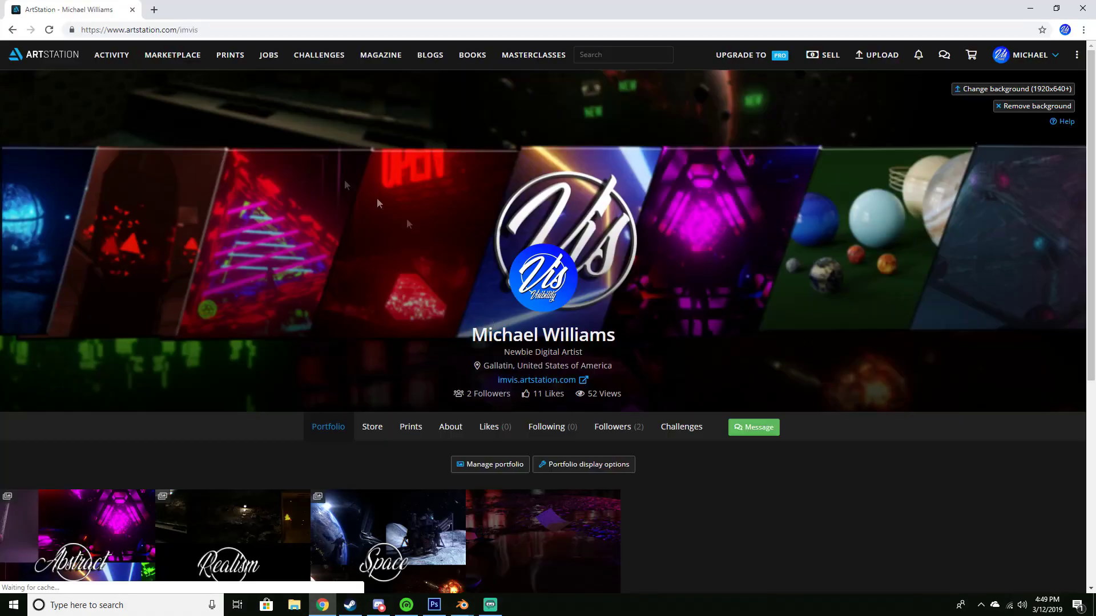
scroll(531, 405, down, 2)
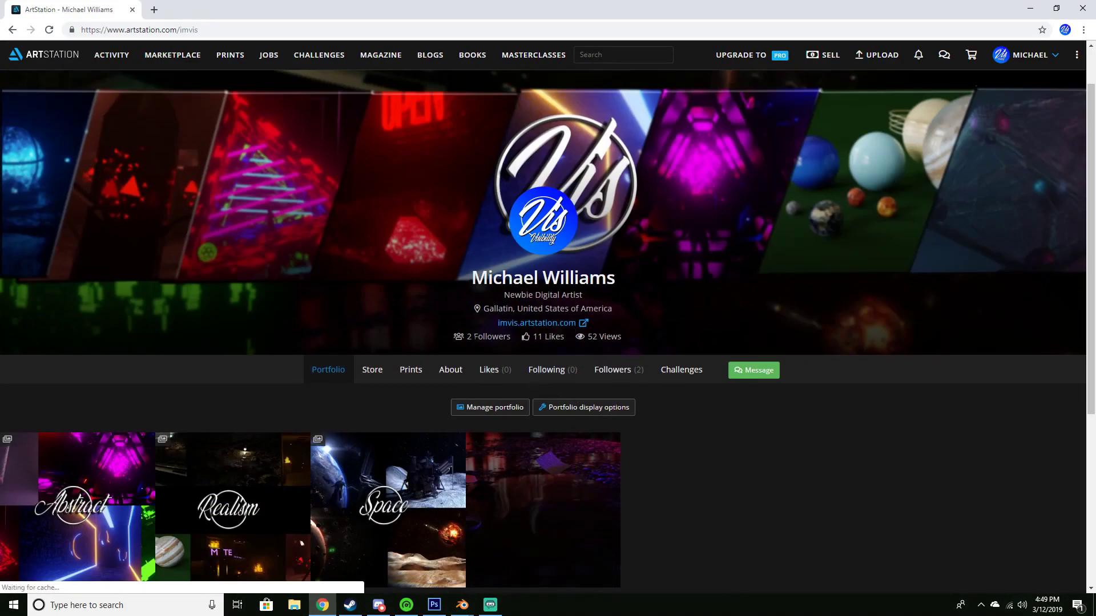
scroll(597, 483, down, 1)
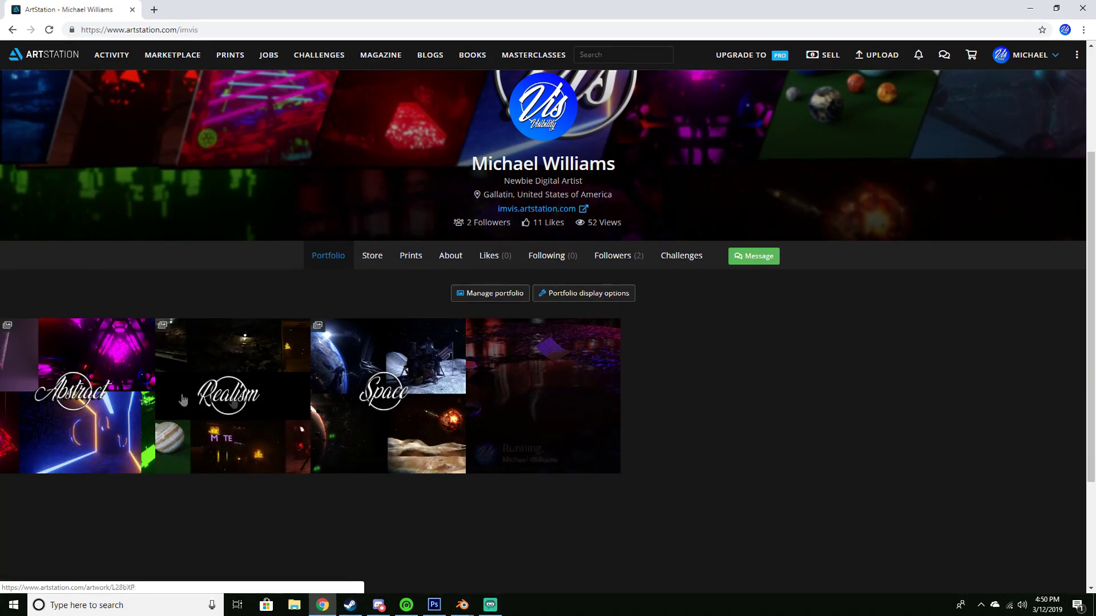
click(402, 360)
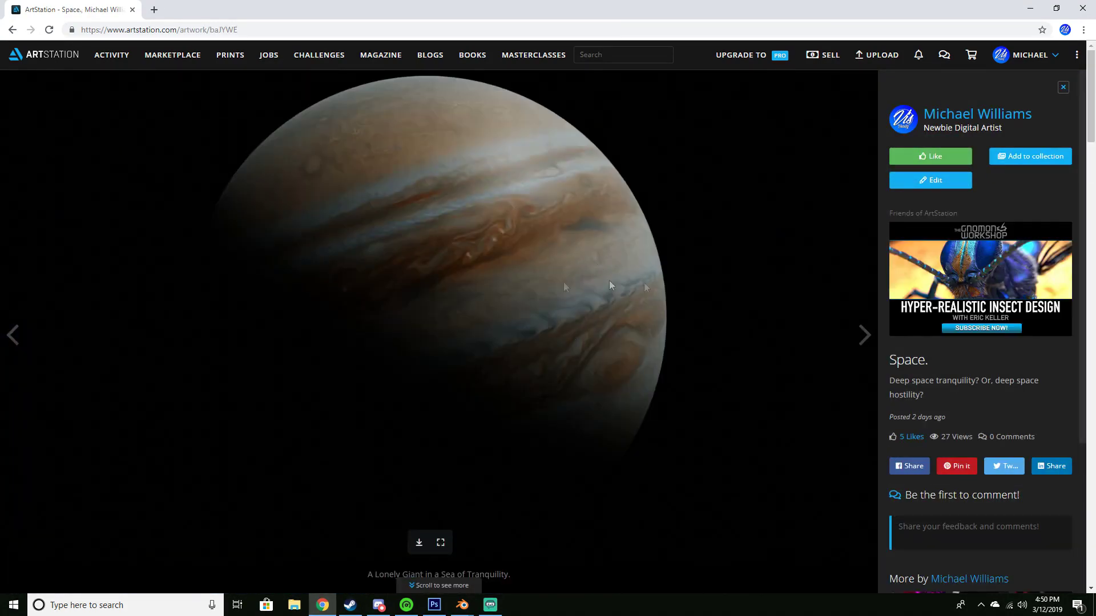
scroll(604, 276, down, 7)
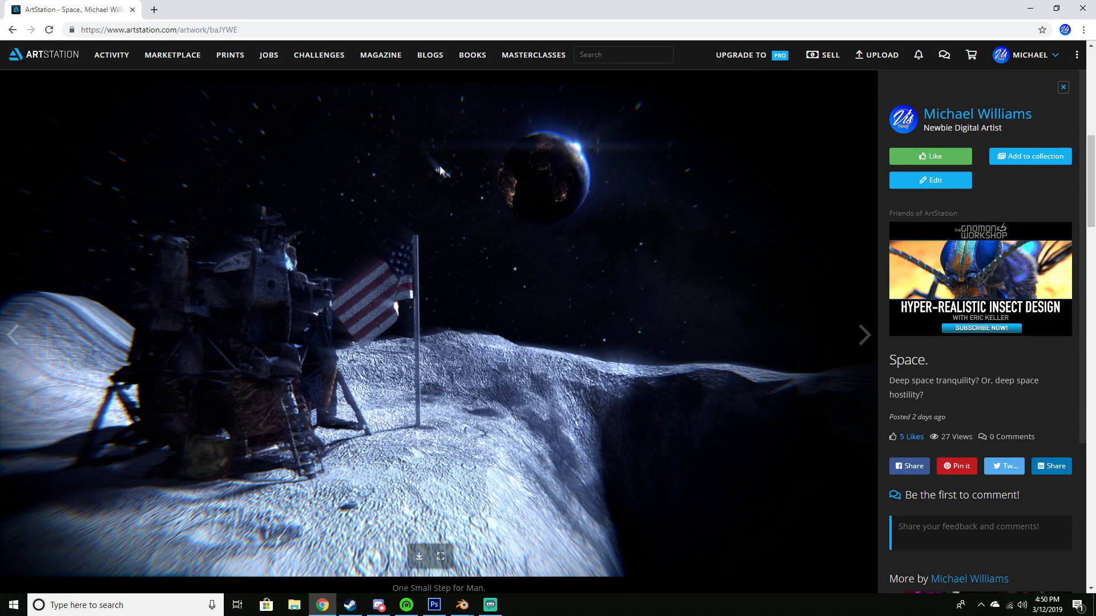
scroll(570, 357, down, 9)
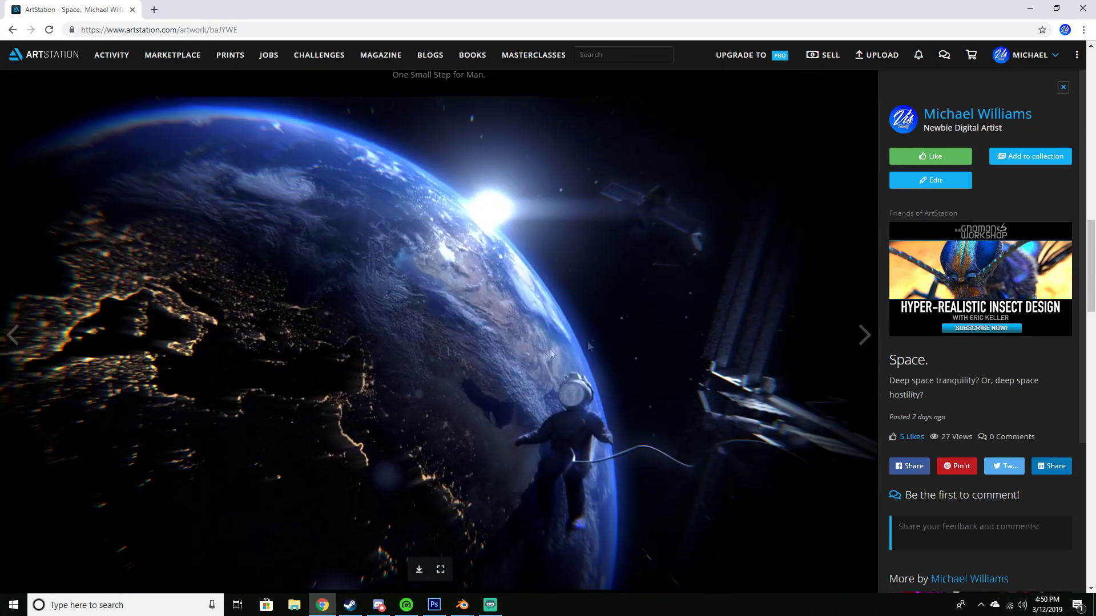
scroll(539, 396, down, 4)
scroll(539, 396, up, 3)
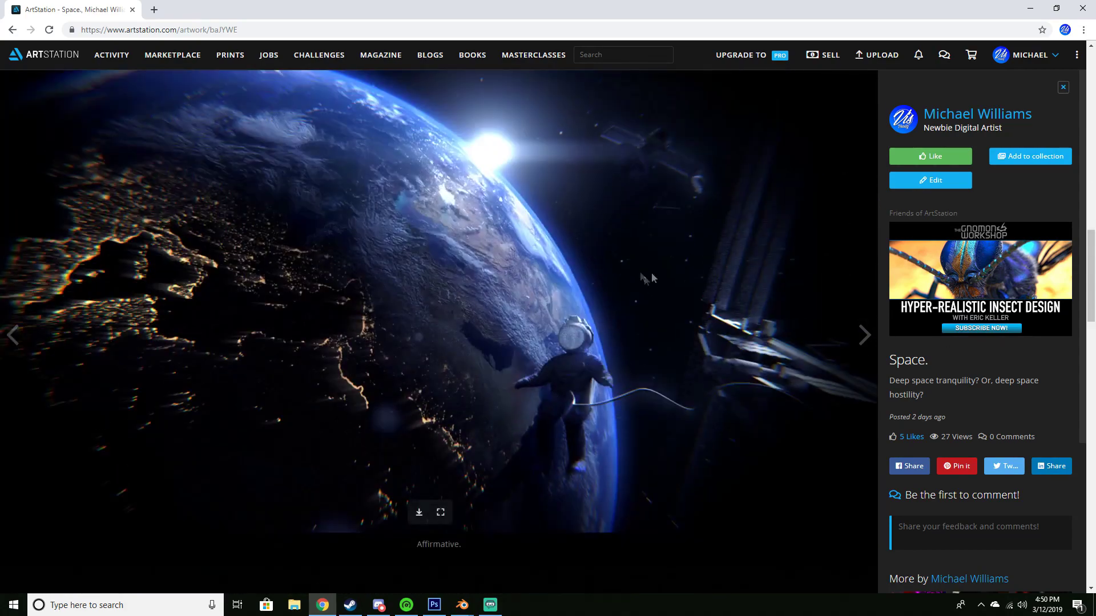
scroll(612, 276, up, 1)
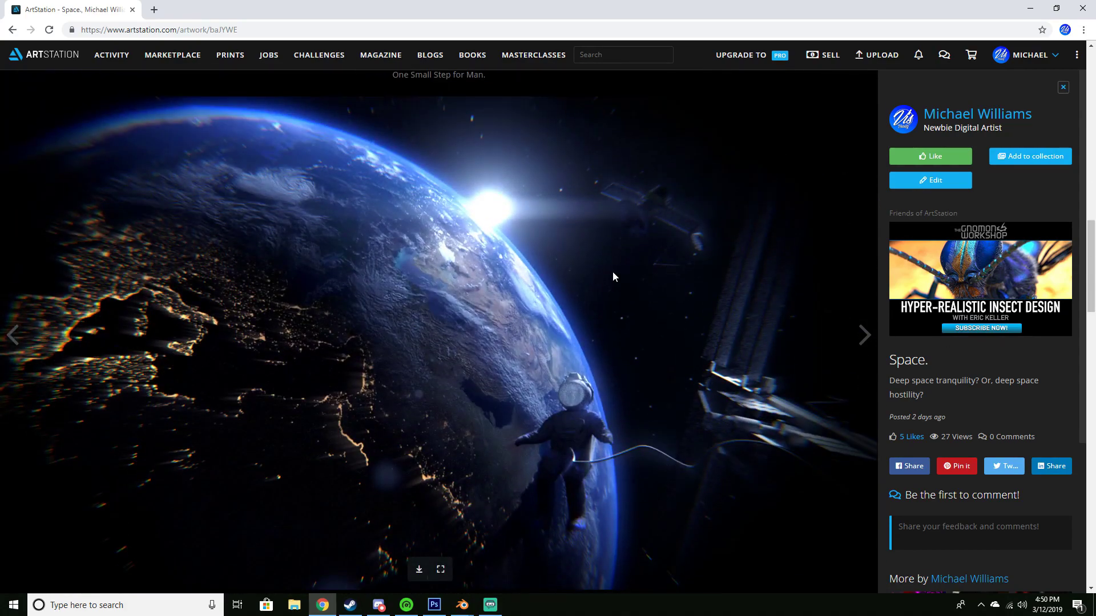
scroll(612, 271, down, 1)
scroll(612, 272, up, 1)
scroll(612, 271, down, 1)
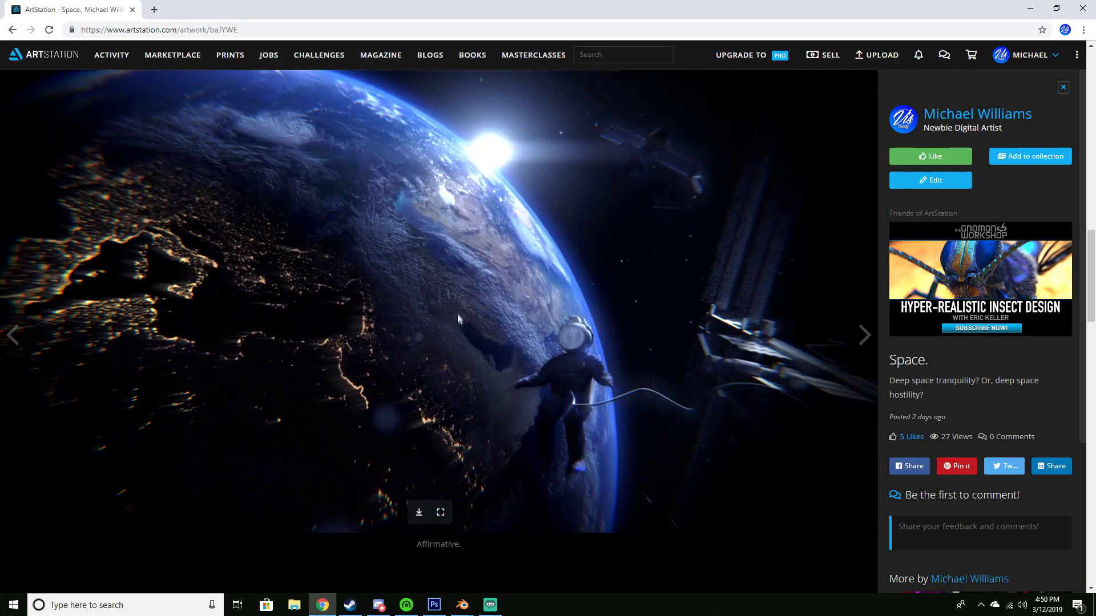
scroll(457, 317, down, 3)
scroll(462, 317, up, 3)
scroll(467, 312, down, 8)
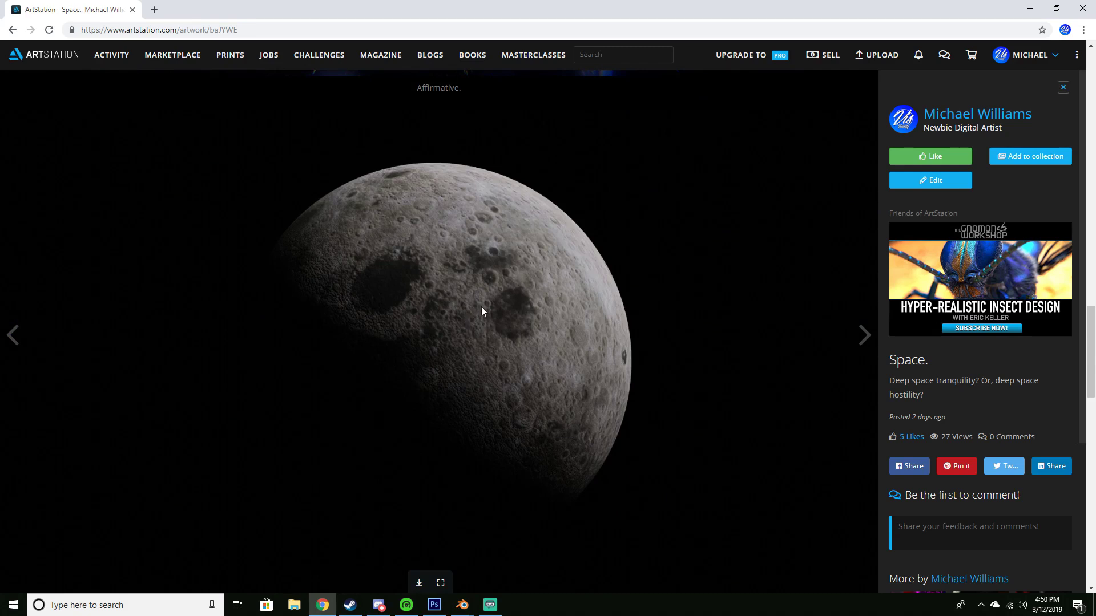
scroll(481, 306, down, 9)
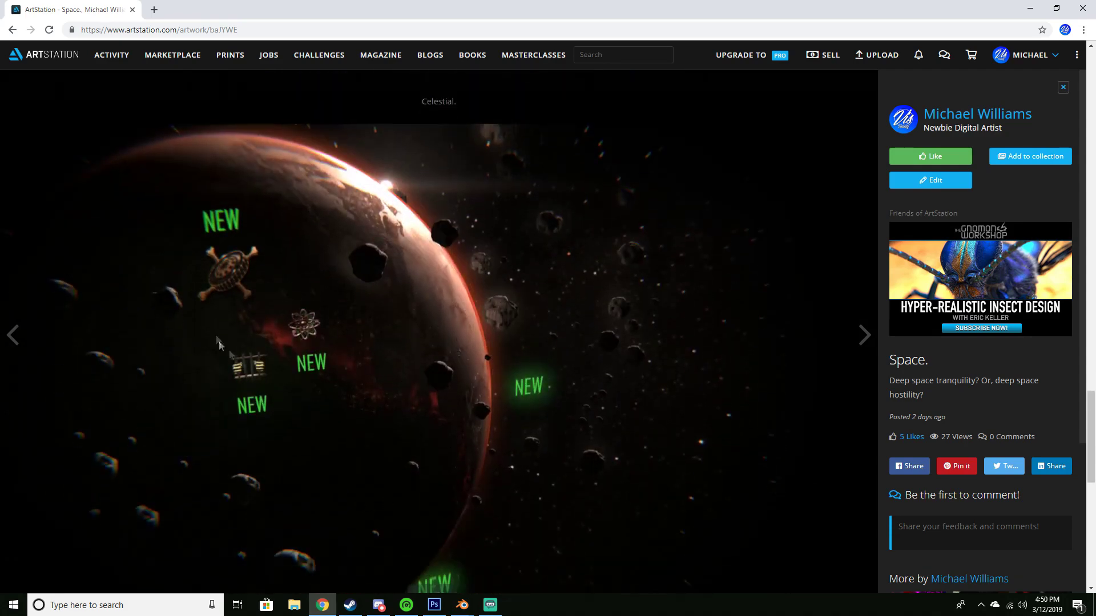
scroll(281, 347, down, 4)
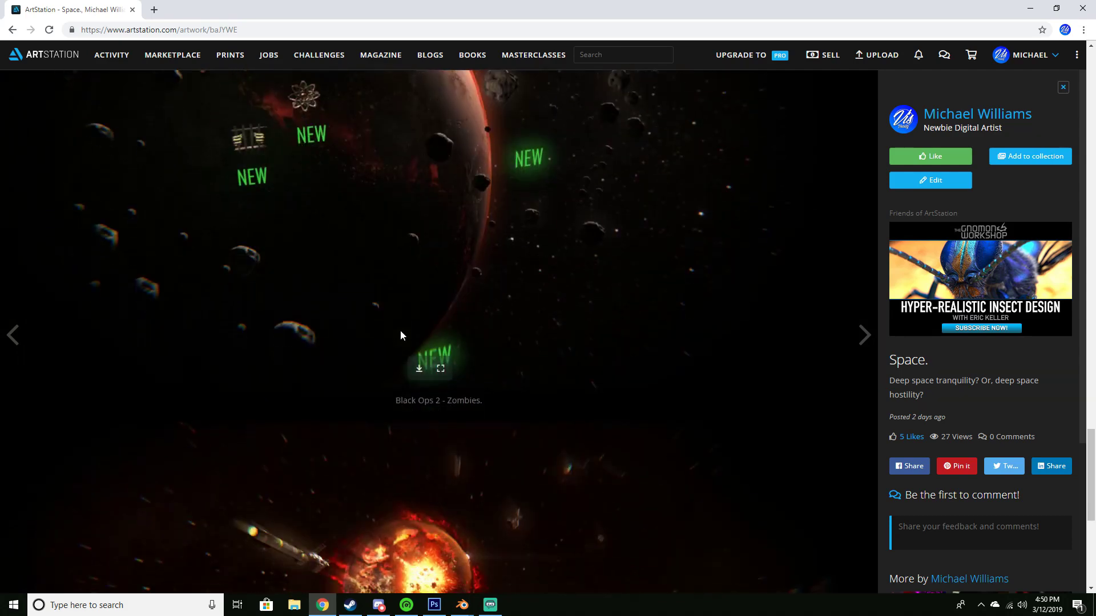
scroll(410, 326, down, 5)
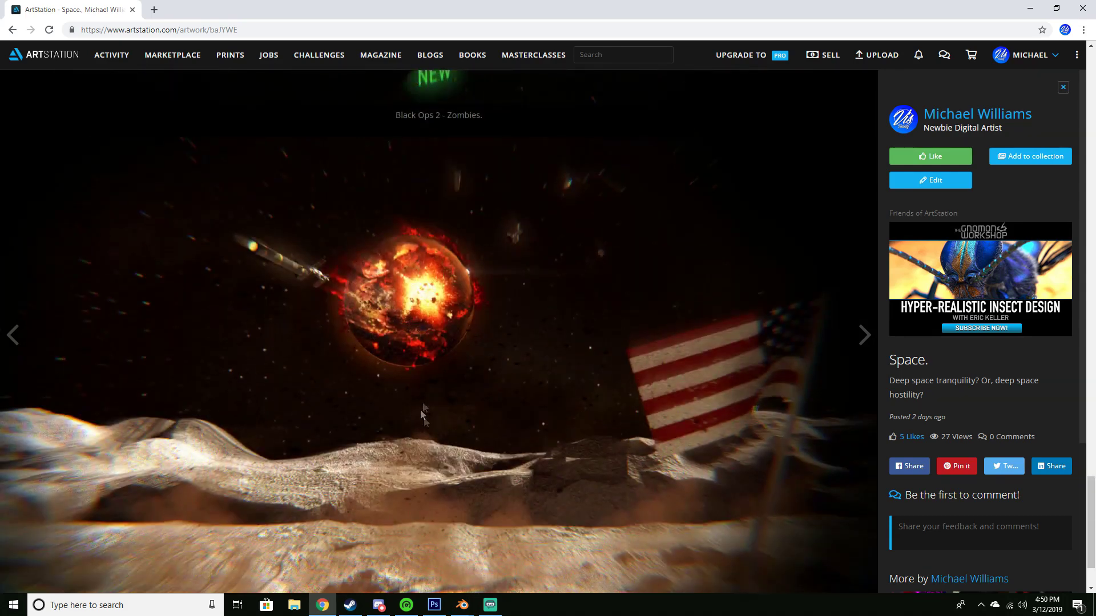
scroll(445, 403, down, 2)
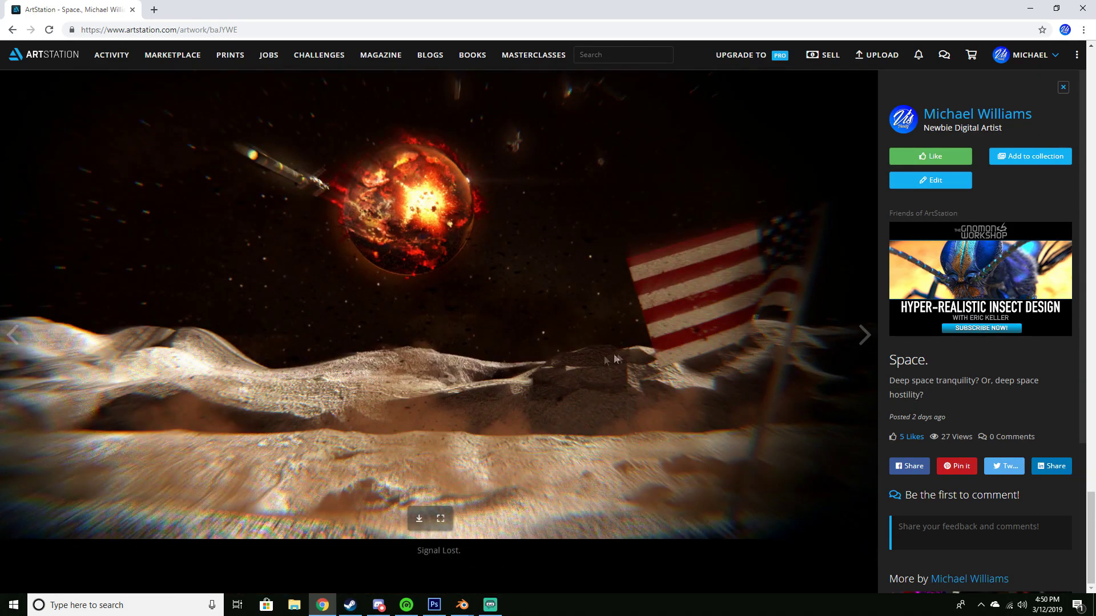
scroll(560, 373, up, 8)
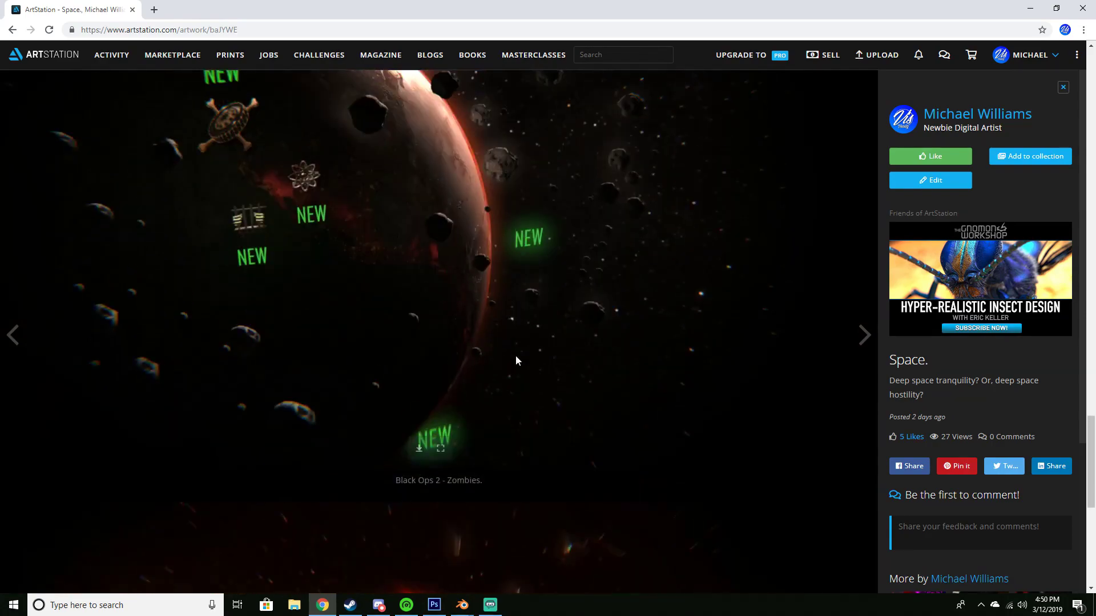
scroll(515, 356, up, 20)
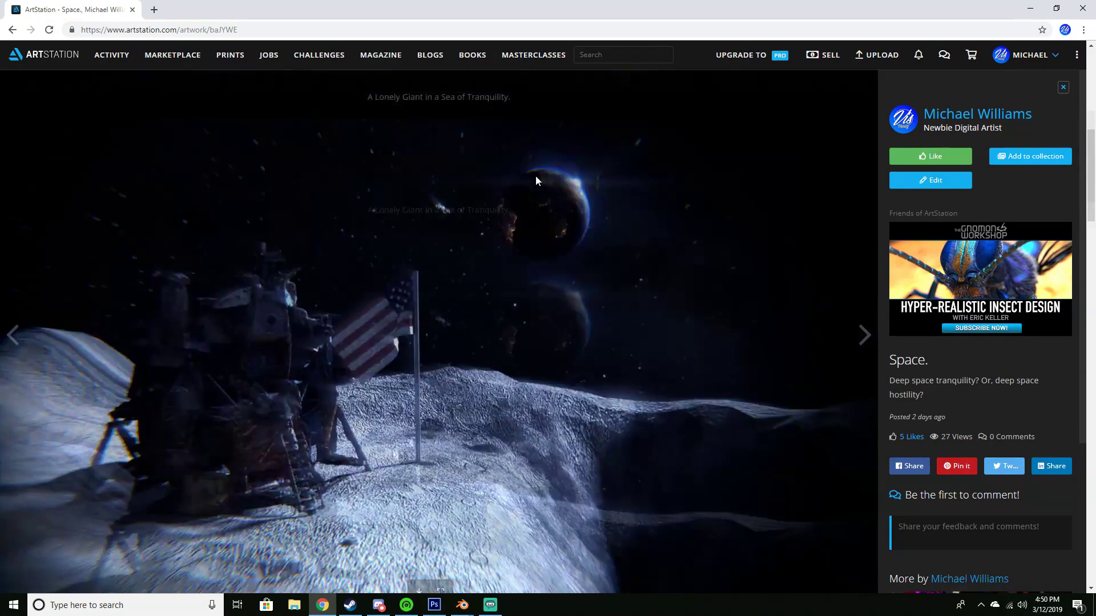
scroll(536, 180, up, 8)
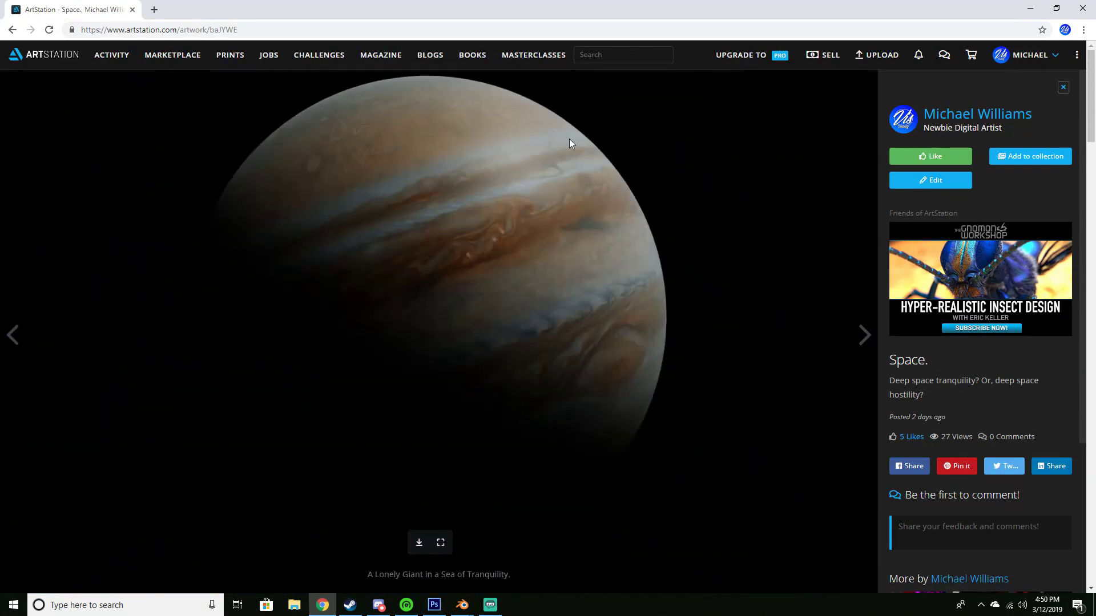
scroll(573, 135, down, 12)
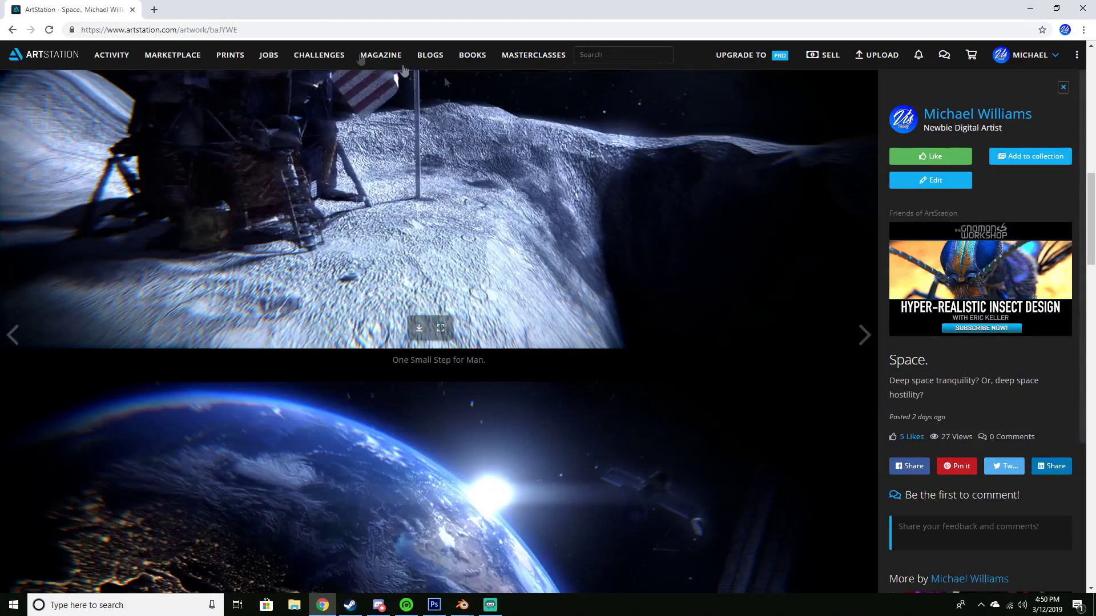
click(12, 30)
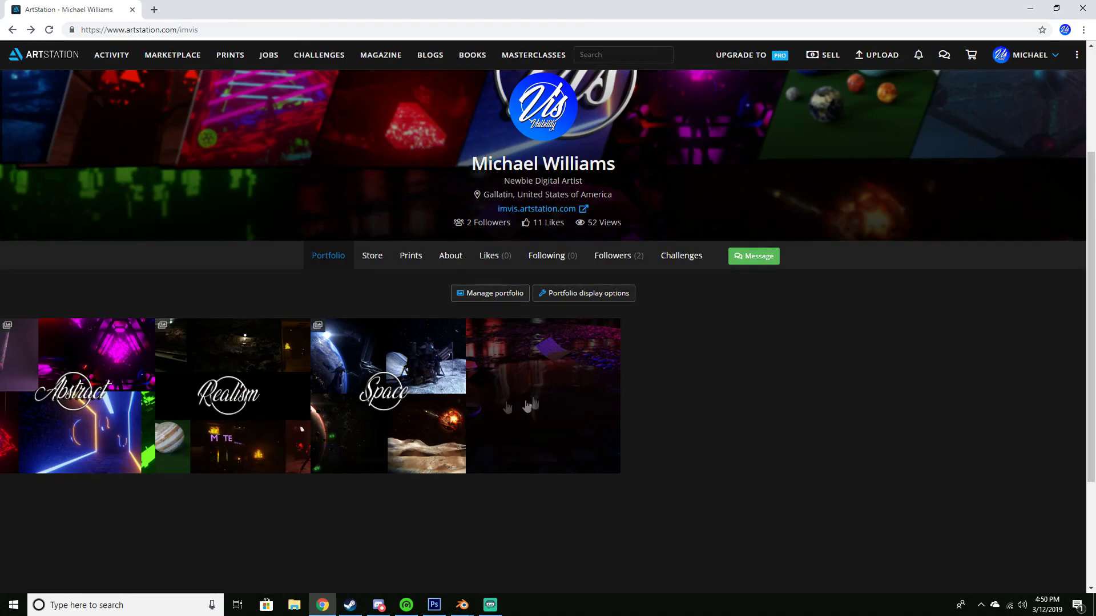
- Browse the Abstract album on ArtStation, then return to the profile page
click(99, 362)
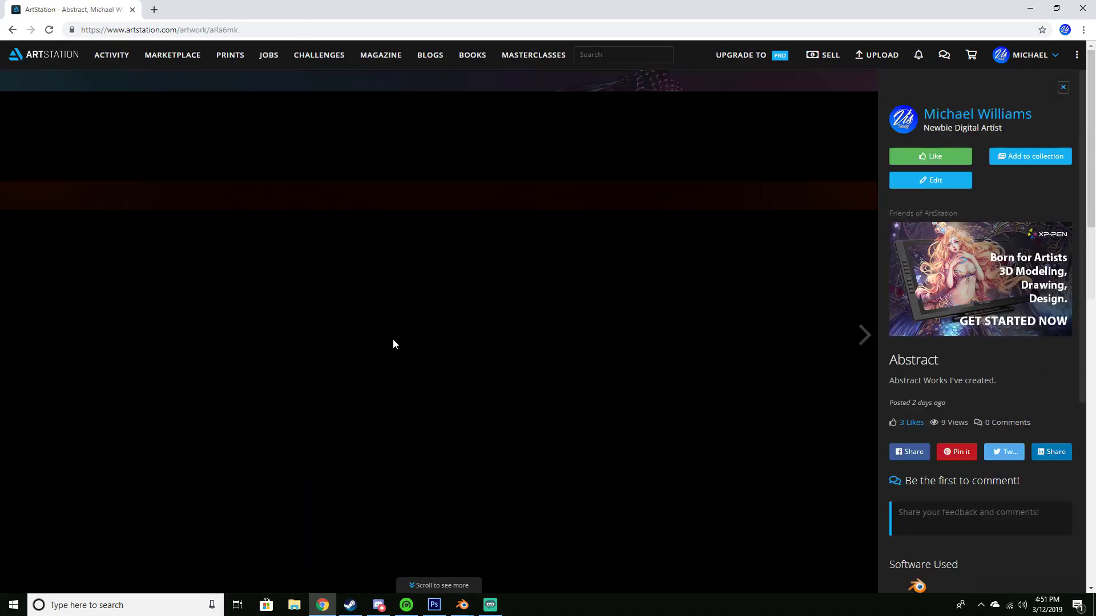
scroll(392, 336, down, 15)
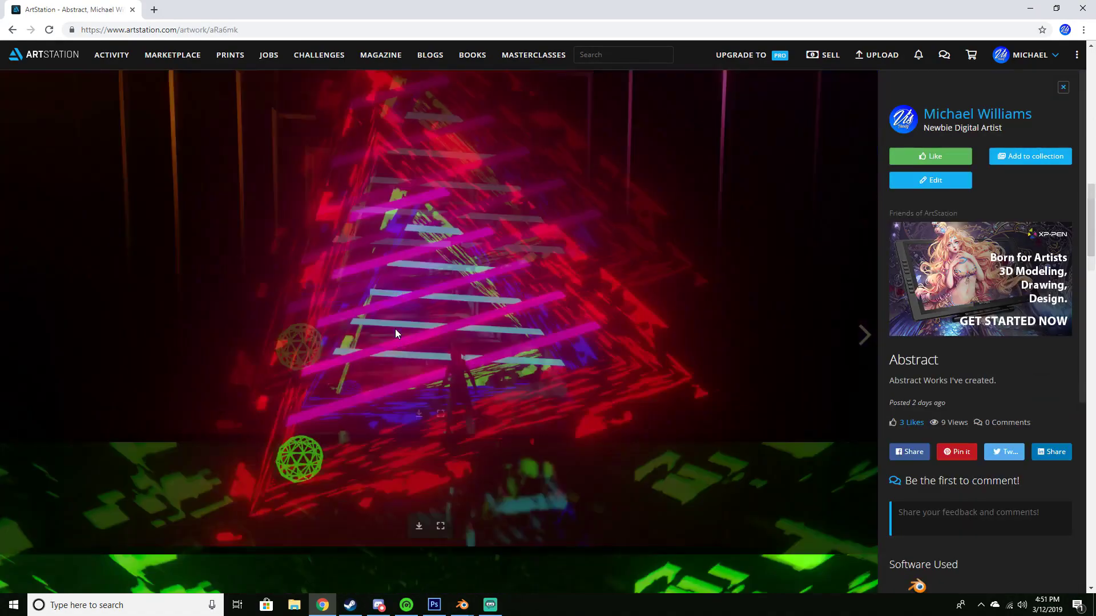
scroll(395, 329, down, 15)
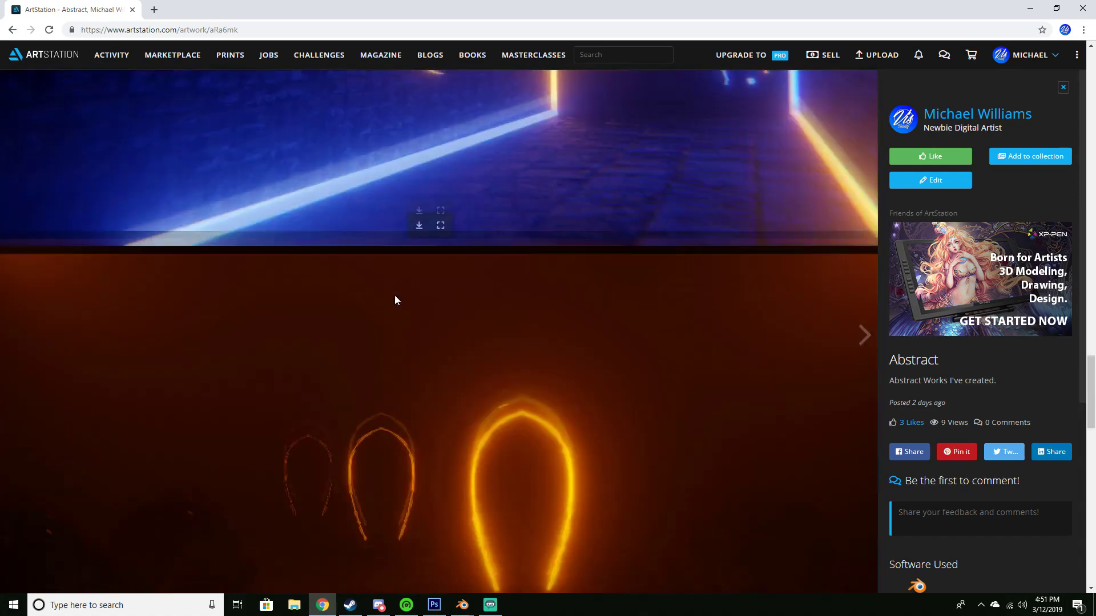
scroll(395, 300, down, 15)
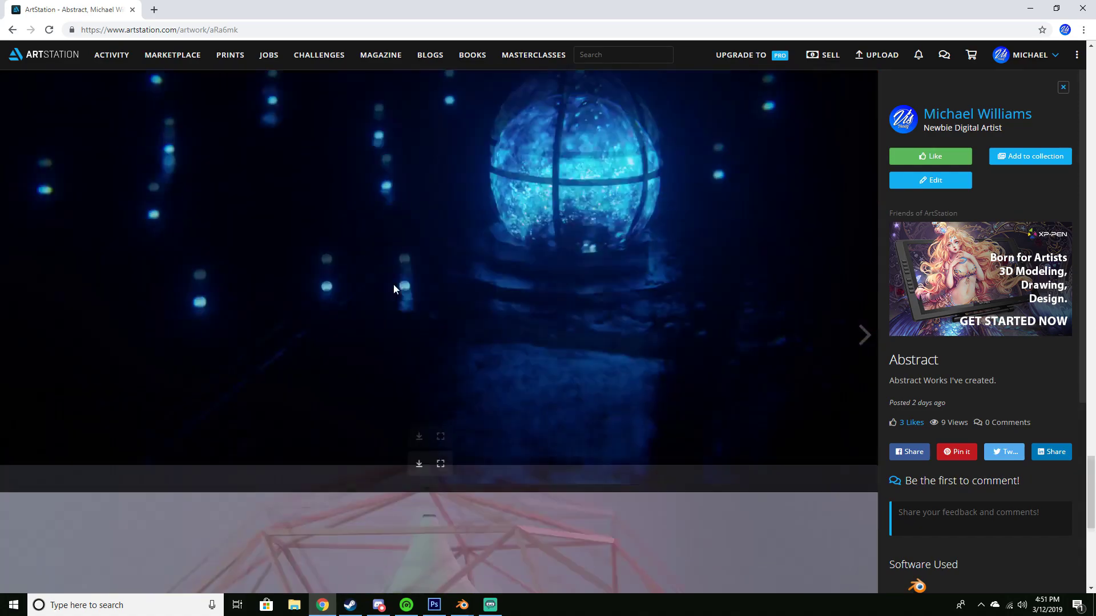
scroll(393, 284, down, 6)
click(13, 29)
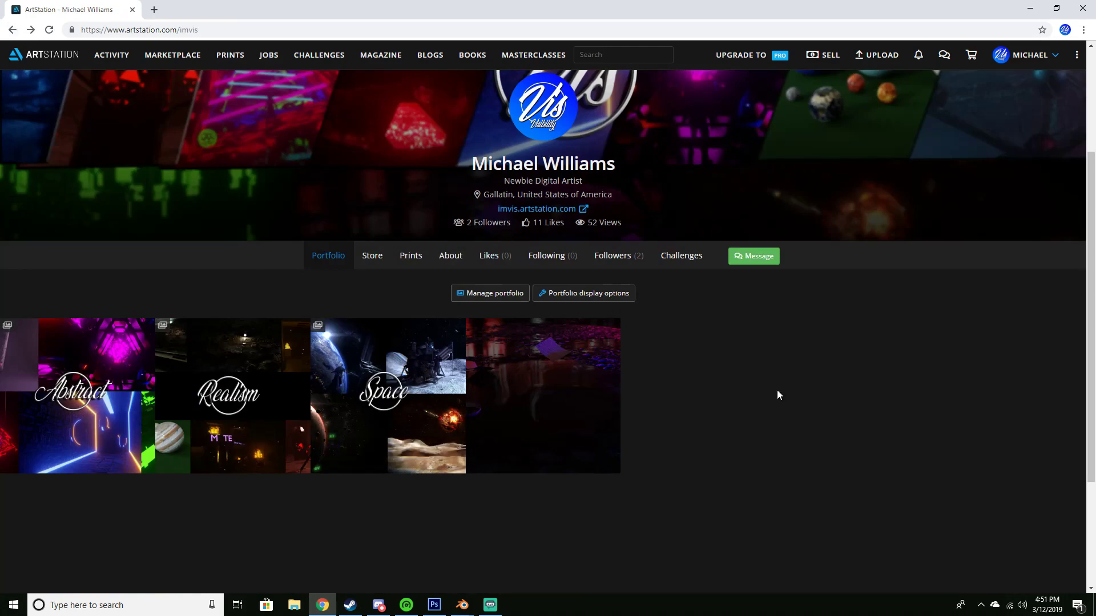
- Bring the Blender window with the Jupiter render back to the front
scroll(779, 393, up, 2)
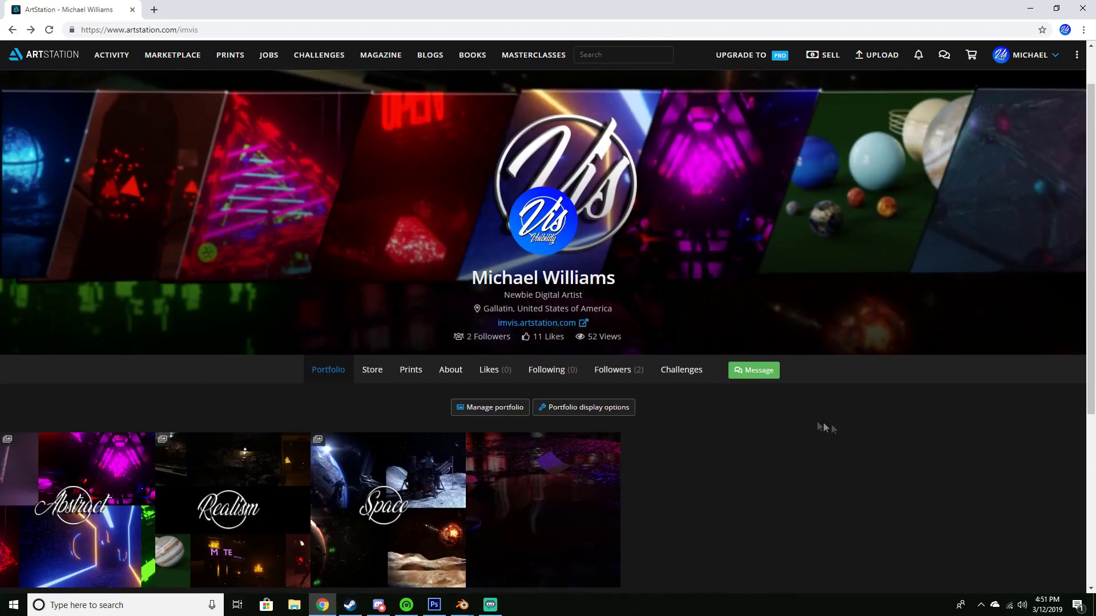
mouse_move(463, 604)
click(509, 540)
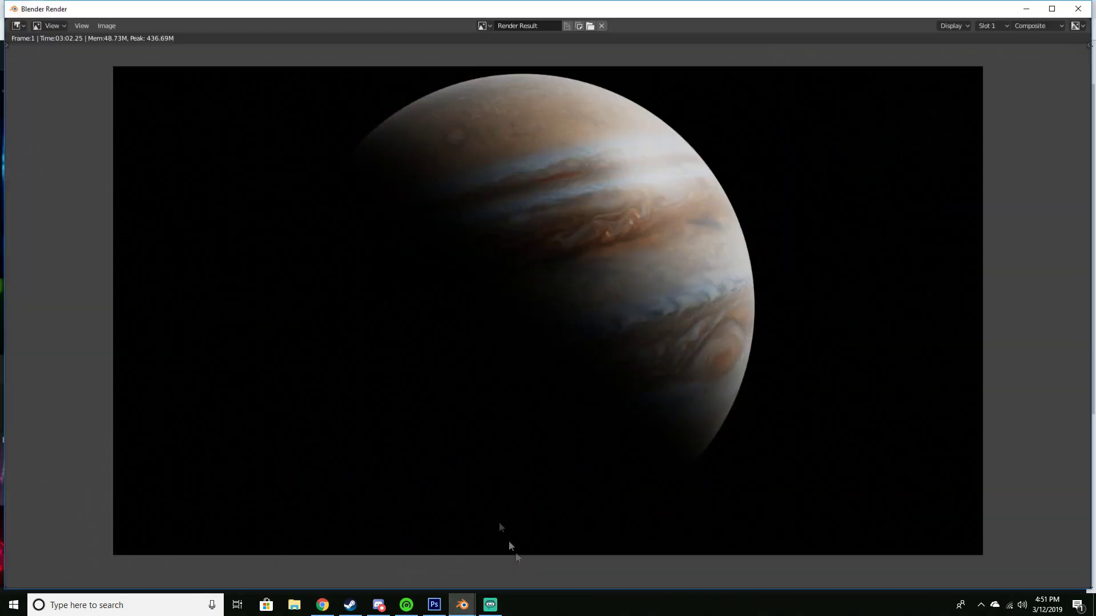